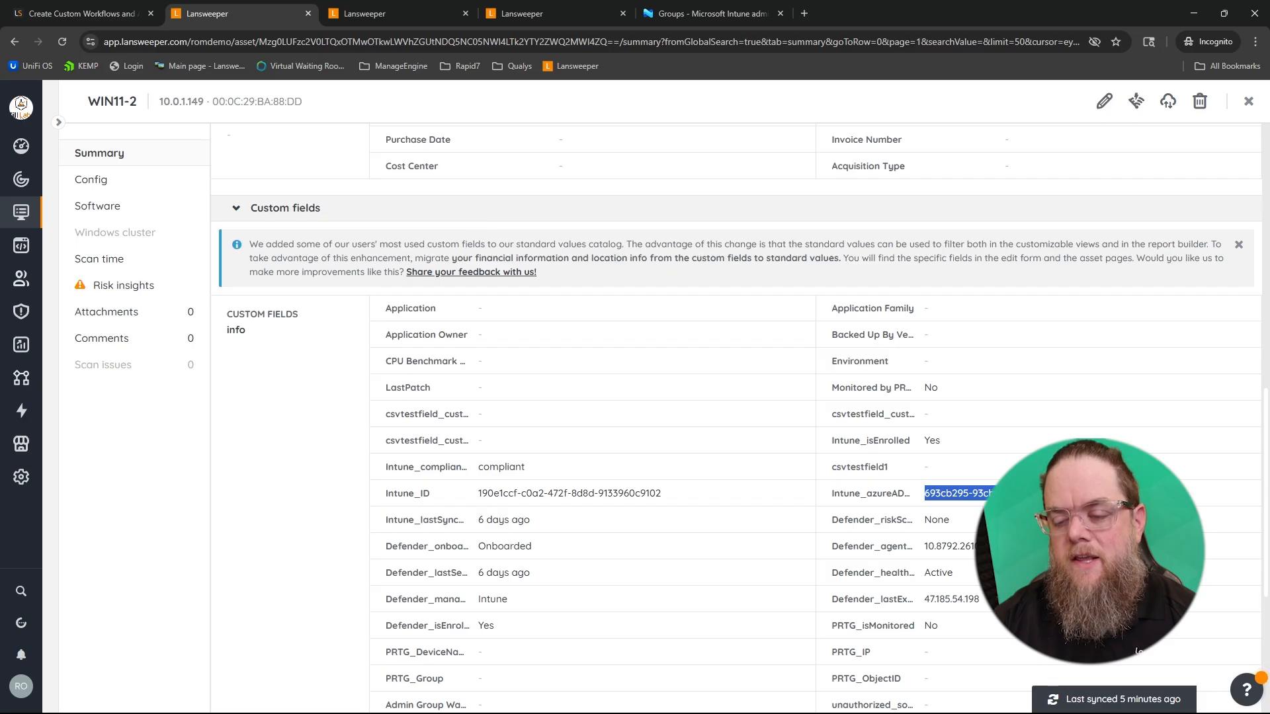
{"action": "left_click", "coordinate": [1058, 493]}
{"action": "triple_click", "coordinate": [1058, 493]}
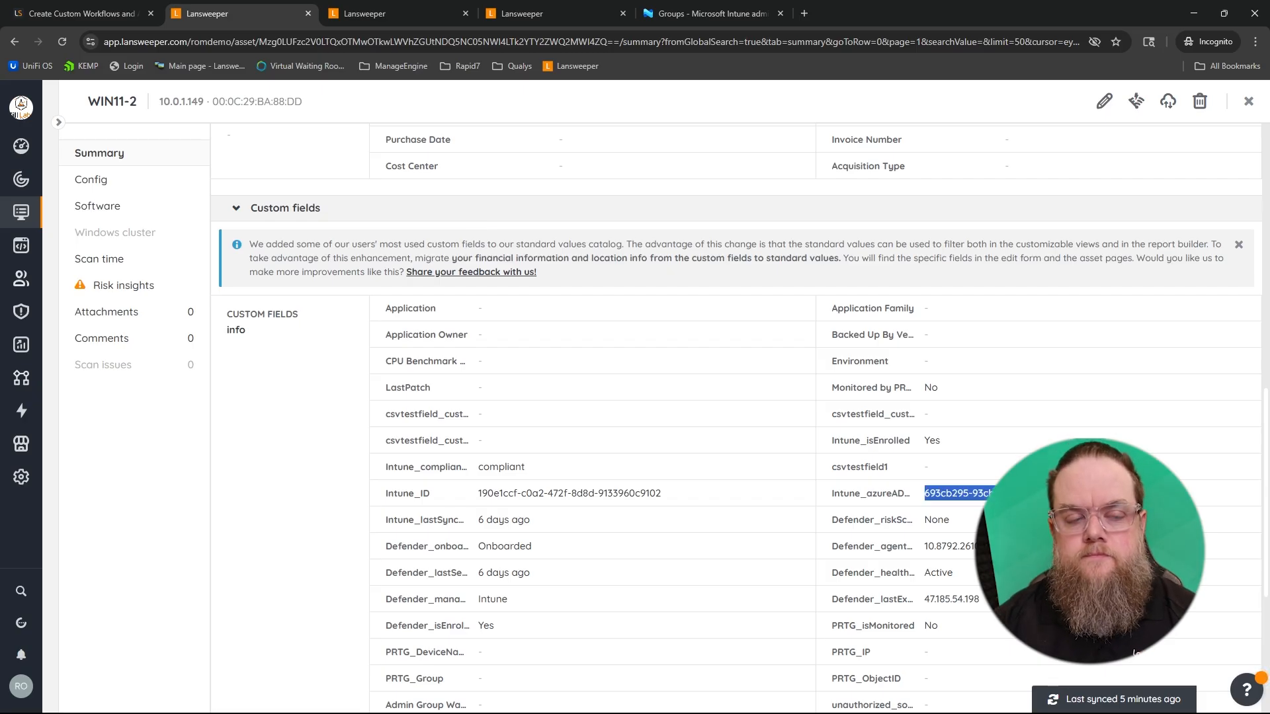
Open the "Intune Endpoints Missing Notepad++" report for editing and add the Intune_azureADDeviceId custom field to its first Fields step
{"action": "left_click", "coordinate": [364, 13]}
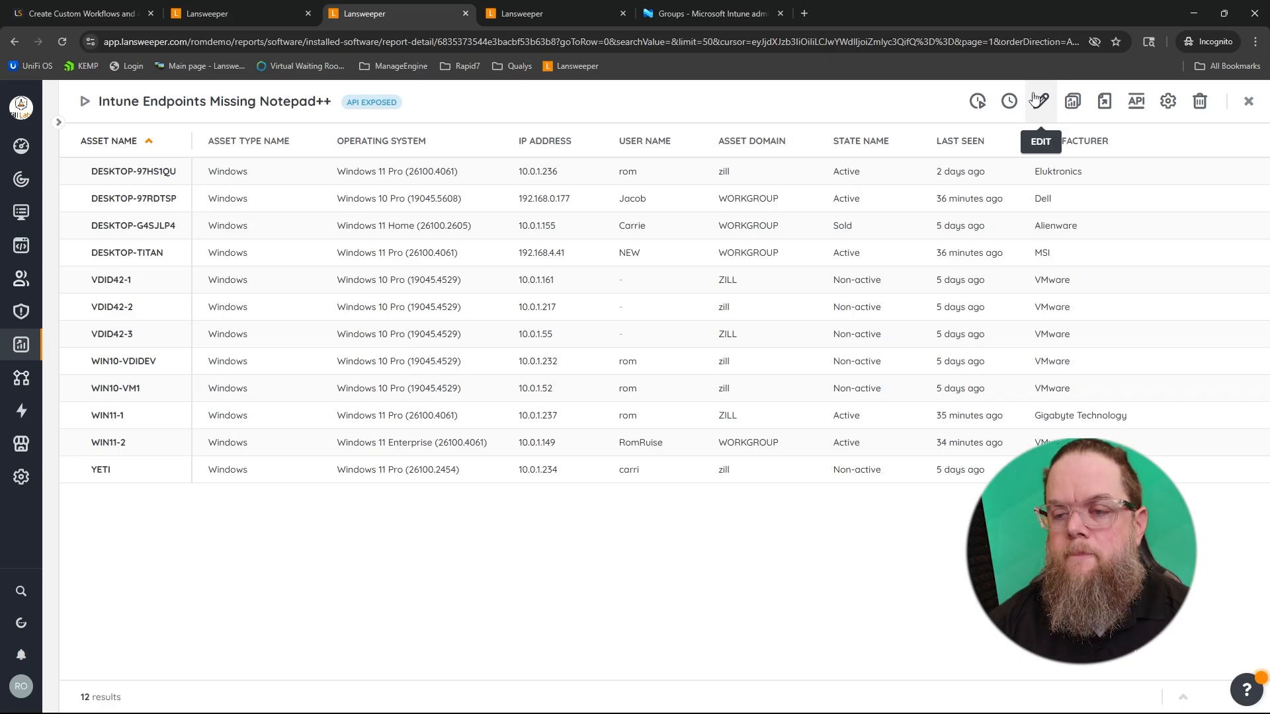
{"action": "left_click", "coordinate": [1038, 100]}
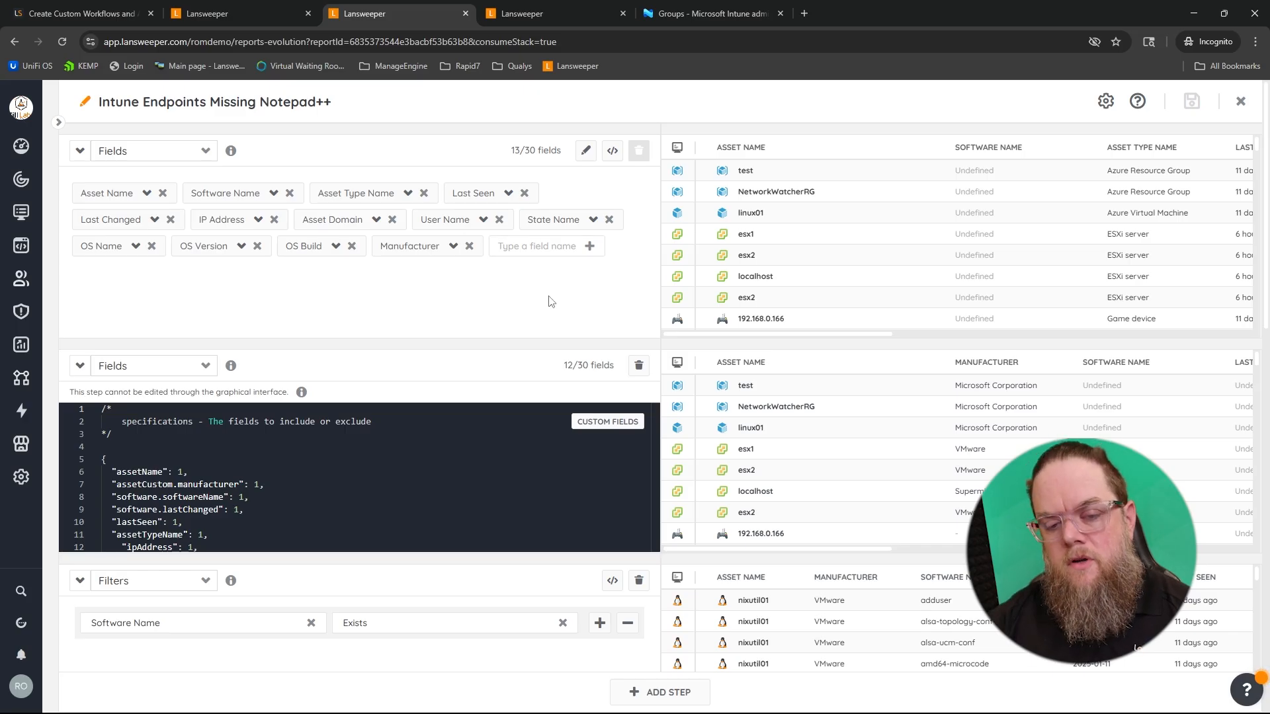
{"action": "left_click", "coordinate": [541, 249]}
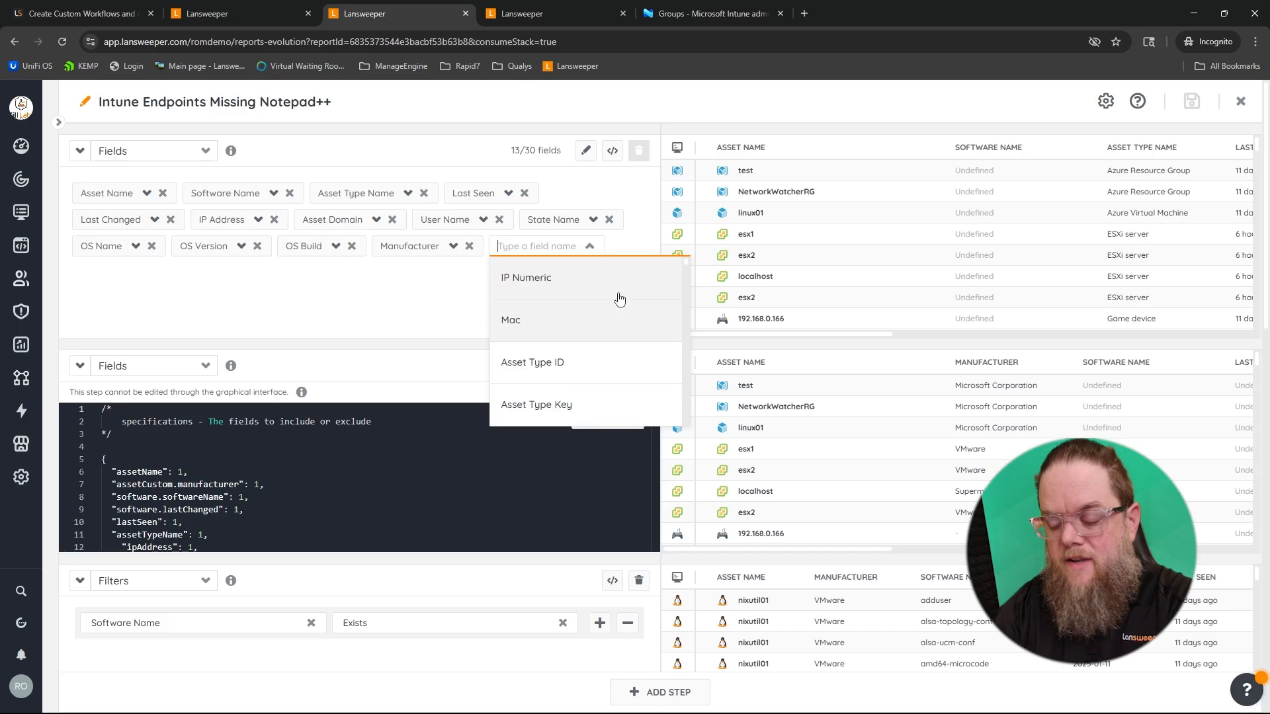
{"action": "type", "text": "intune_"}
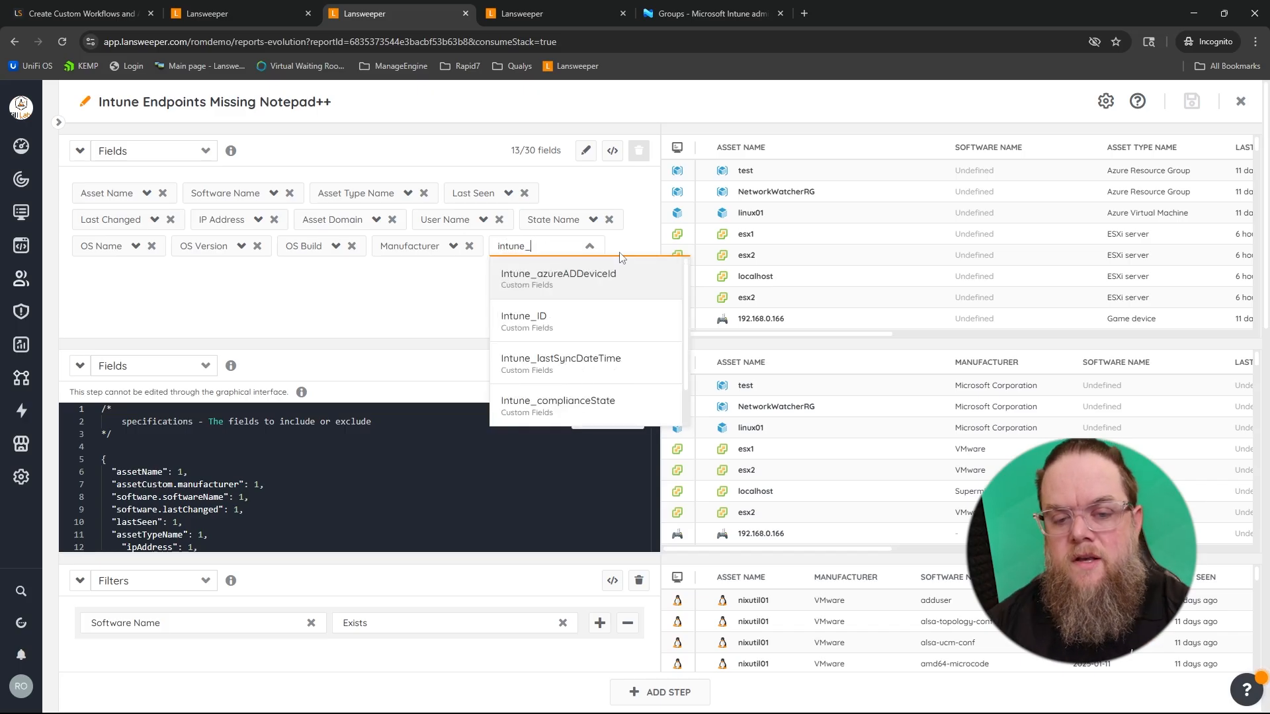
{"action": "left_click", "coordinate": [547, 281]}
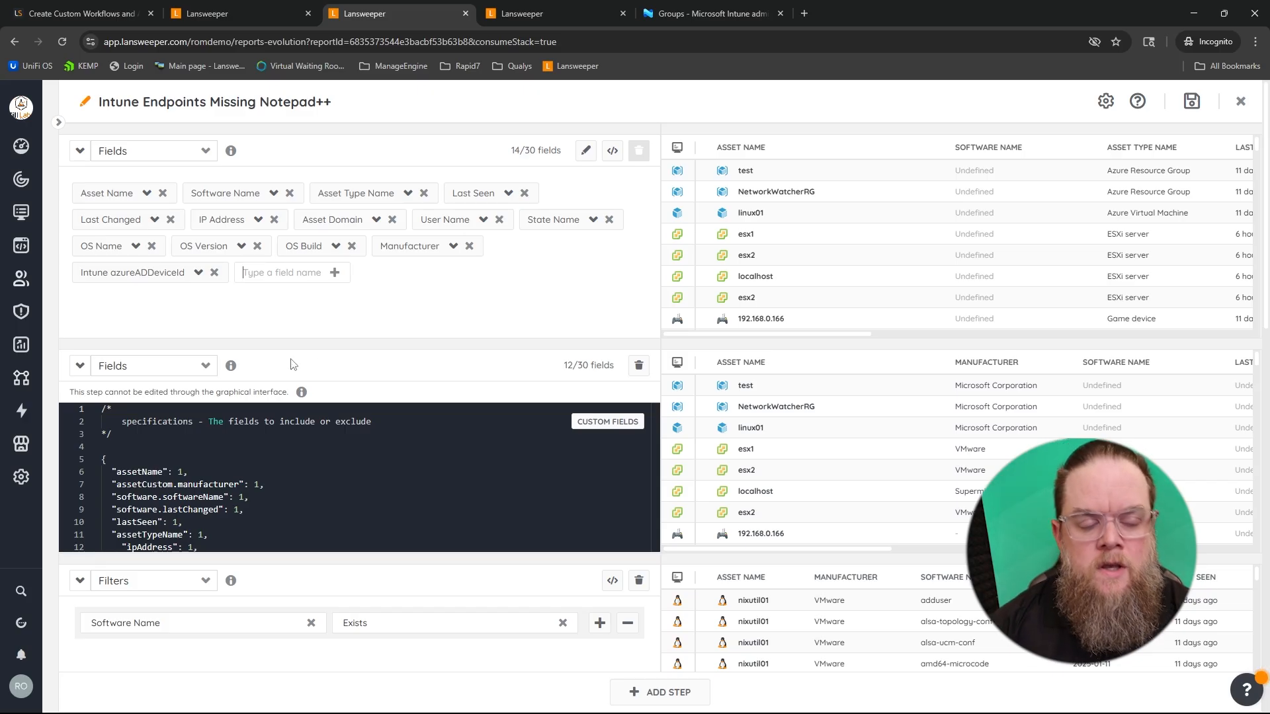
Examine the code of the second Fields step, including the Software Installed condition for Notepad++ and the Operating System definition
{"action": "scroll", "coordinate": [267, 450], "scroll_direction": "down", "scroll_amount": 3}
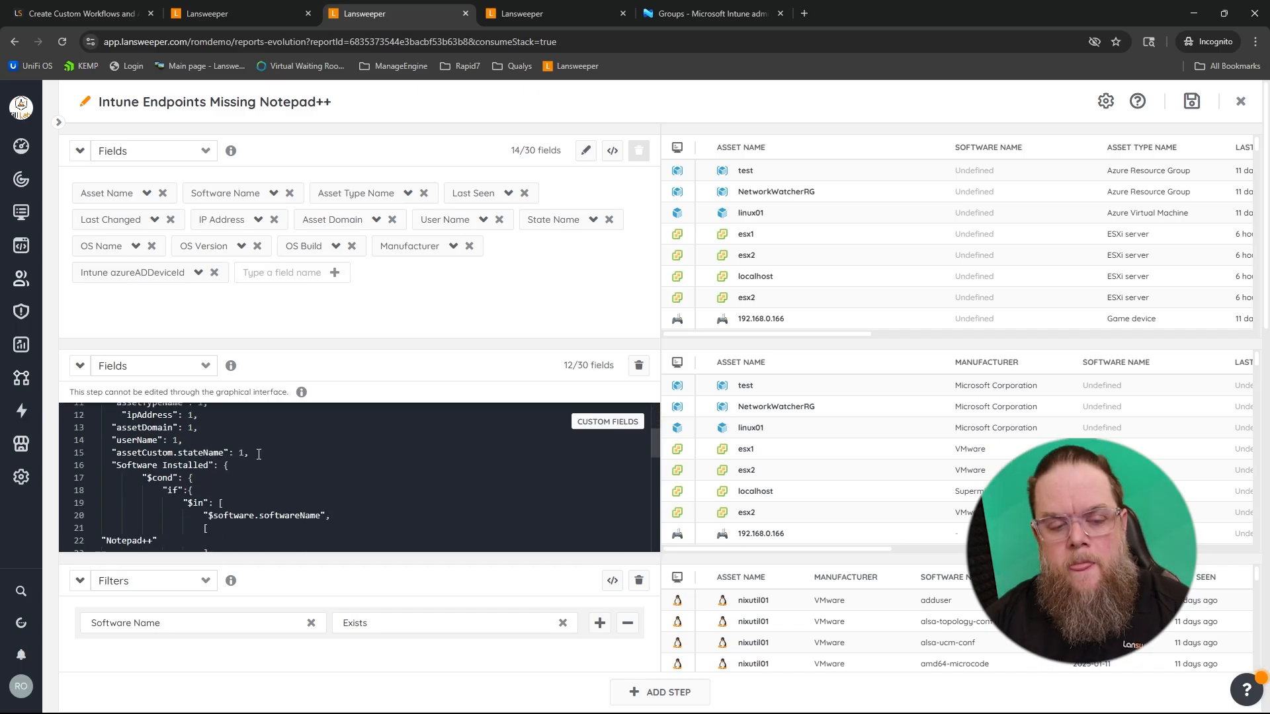
{"action": "scroll", "coordinate": [258, 453], "scroll_direction": "down", "scroll_amount": 4}
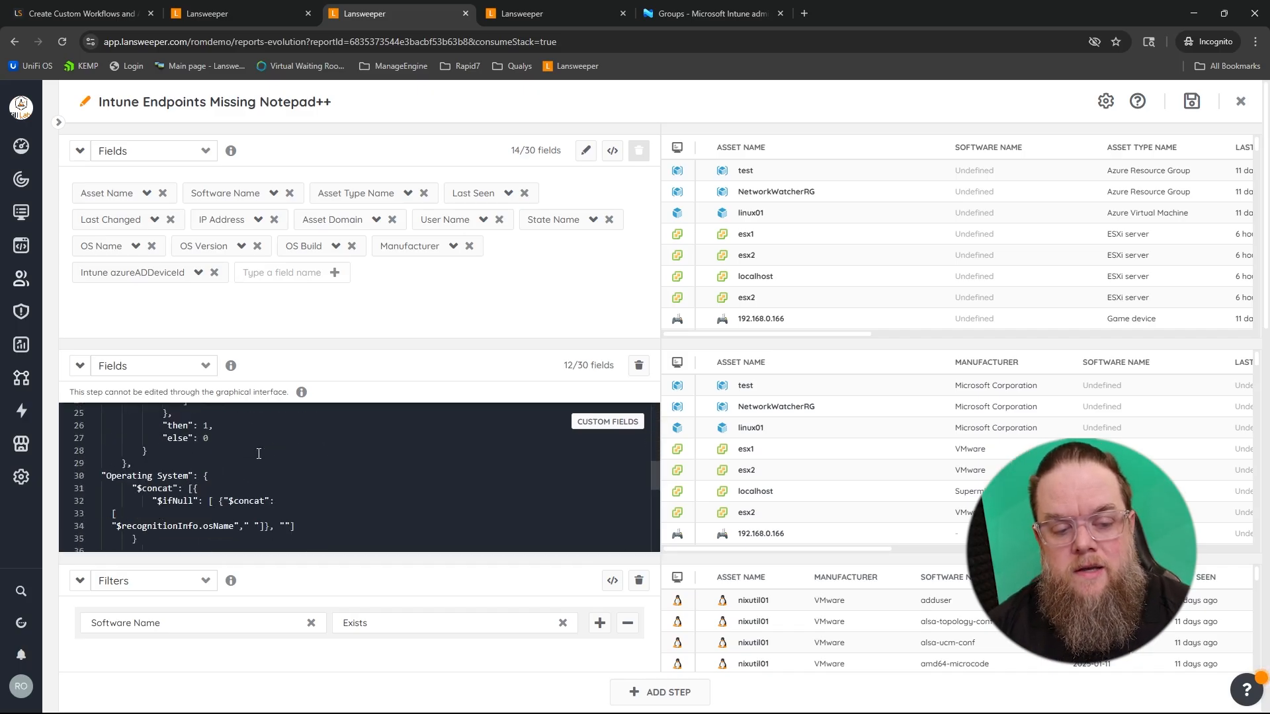
{"action": "scroll", "coordinate": [259, 454], "scroll_direction": "up", "scroll_amount": 7}
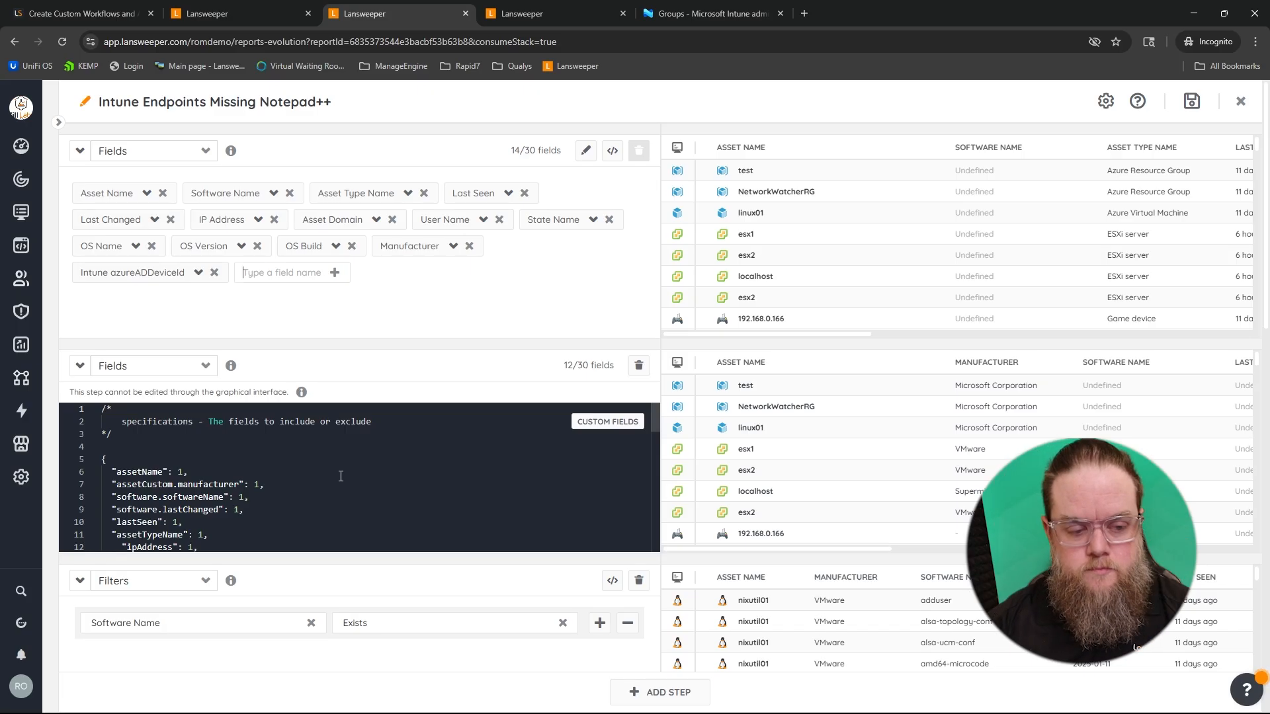
{"action": "scroll", "coordinate": [341, 476], "scroll_direction": "down", "scroll_amount": 2}
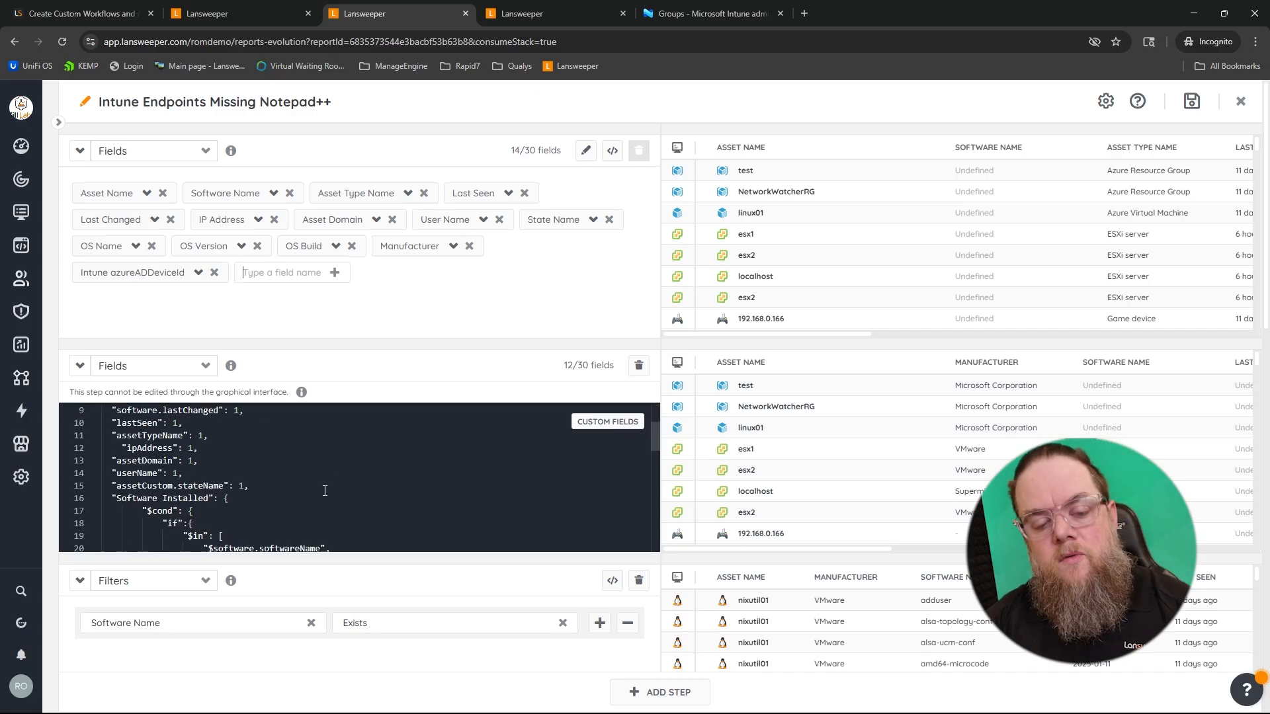
{"action": "scroll", "coordinate": [323, 482], "scroll_direction": "down", "scroll_amount": 1}
{"action": "scroll", "coordinate": [321, 478], "scroll_direction": "down", "scroll_amount": 4}
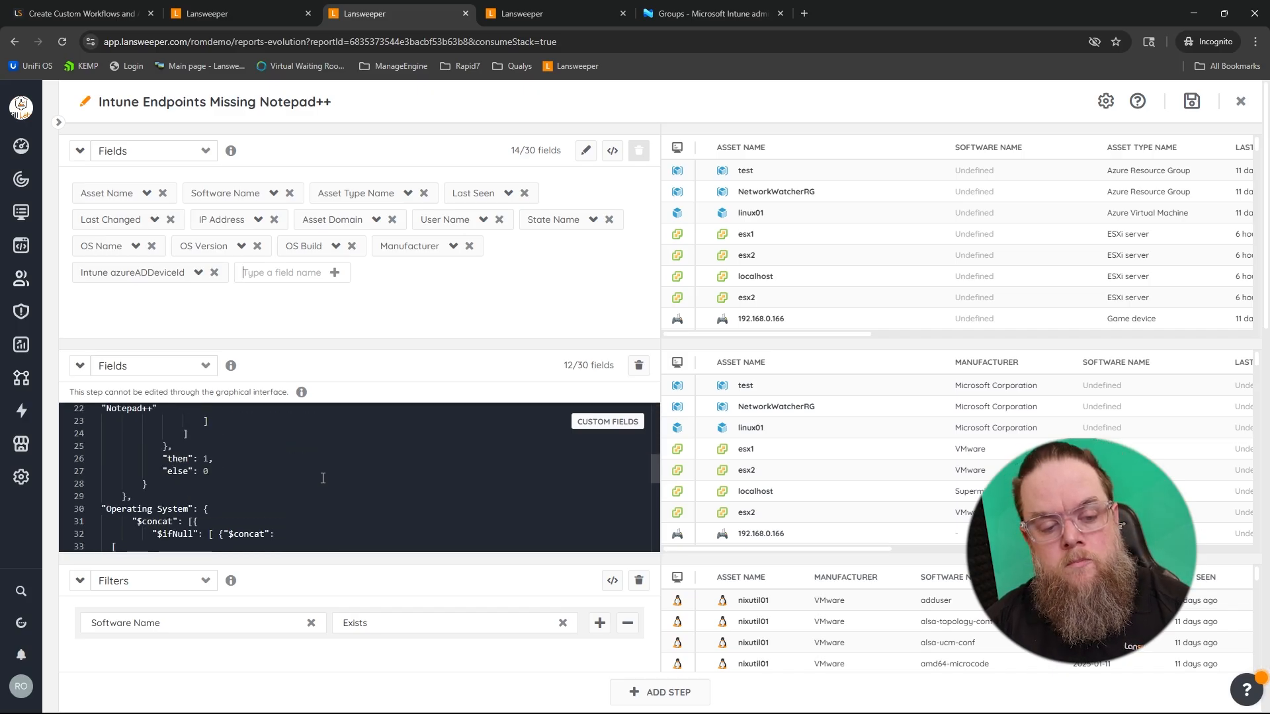
{"action": "scroll", "coordinate": [322, 478], "scroll_direction": "down", "scroll_amount": 2}
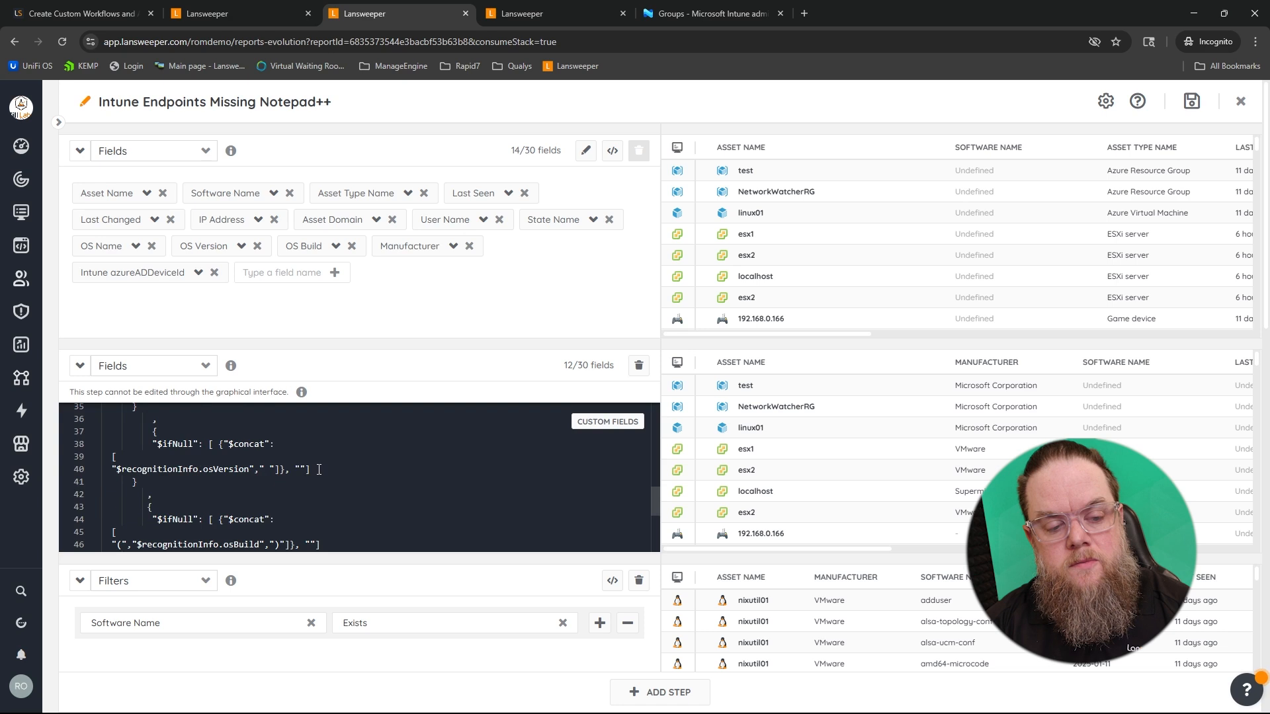
{"action": "scroll", "coordinate": [318, 468], "scroll_direction": "up", "scroll_amount": 5}
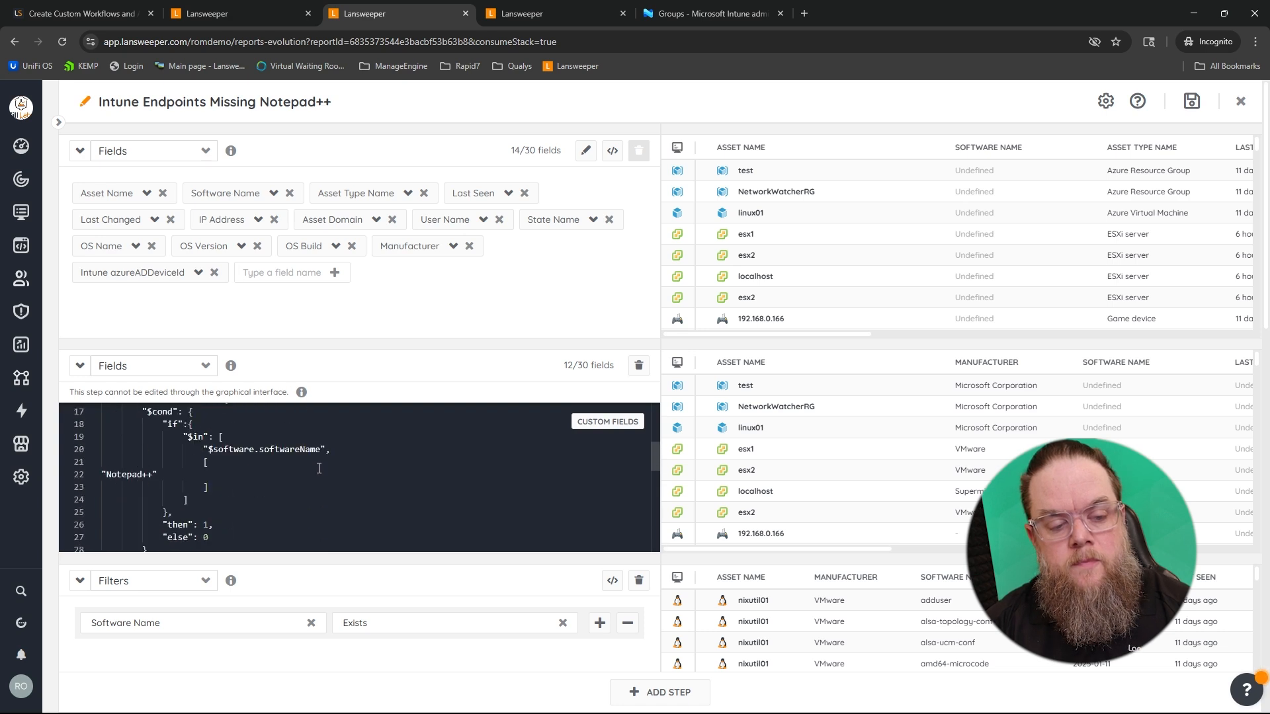
{"action": "scroll", "coordinate": [304, 465], "scroll_direction": "down", "scroll_amount": 1}
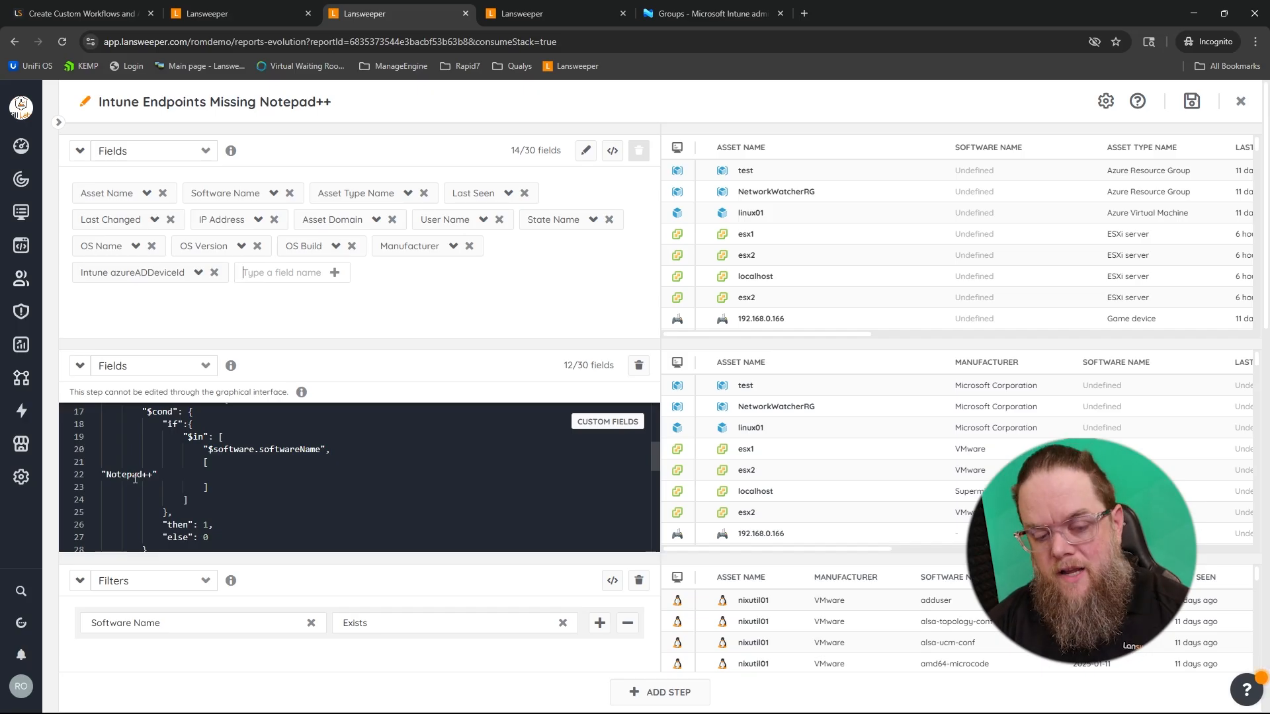
{"action": "scroll", "coordinate": [135, 477], "scroll_direction": "up", "scroll_amount": 4}
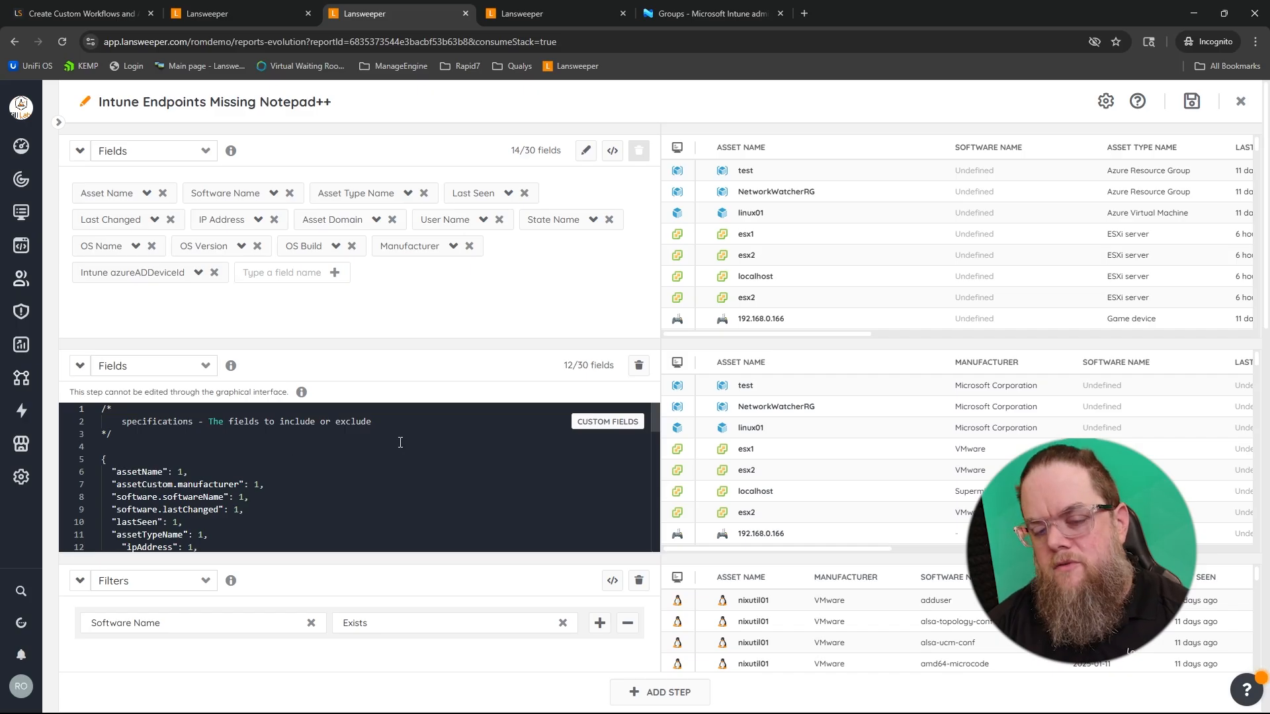
Look up the custom field IDs for the second Fields step and copy the path of Intune_azureADDeviceId
{"action": "left_click", "coordinate": [601, 424]}
{"action": "scroll", "coordinate": [609, 405], "scroll_direction": "down", "scroll_amount": 5}
{"action": "scroll", "coordinate": [608, 395], "scroll_direction": "down", "scroll_amount": 7}
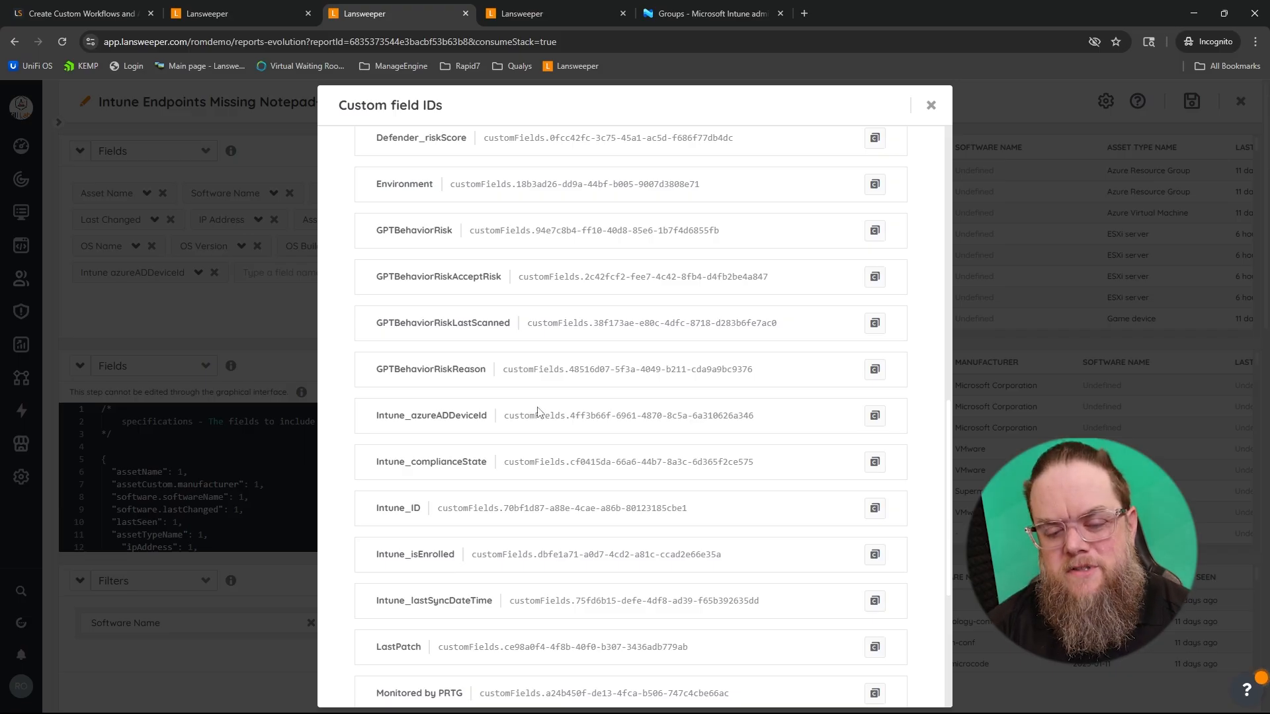
{"action": "left_click_drag", "start_coordinate": [505, 417], "coordinate": [802, 419]}
{"action": "left_click", "coordinate": [802, 418]}
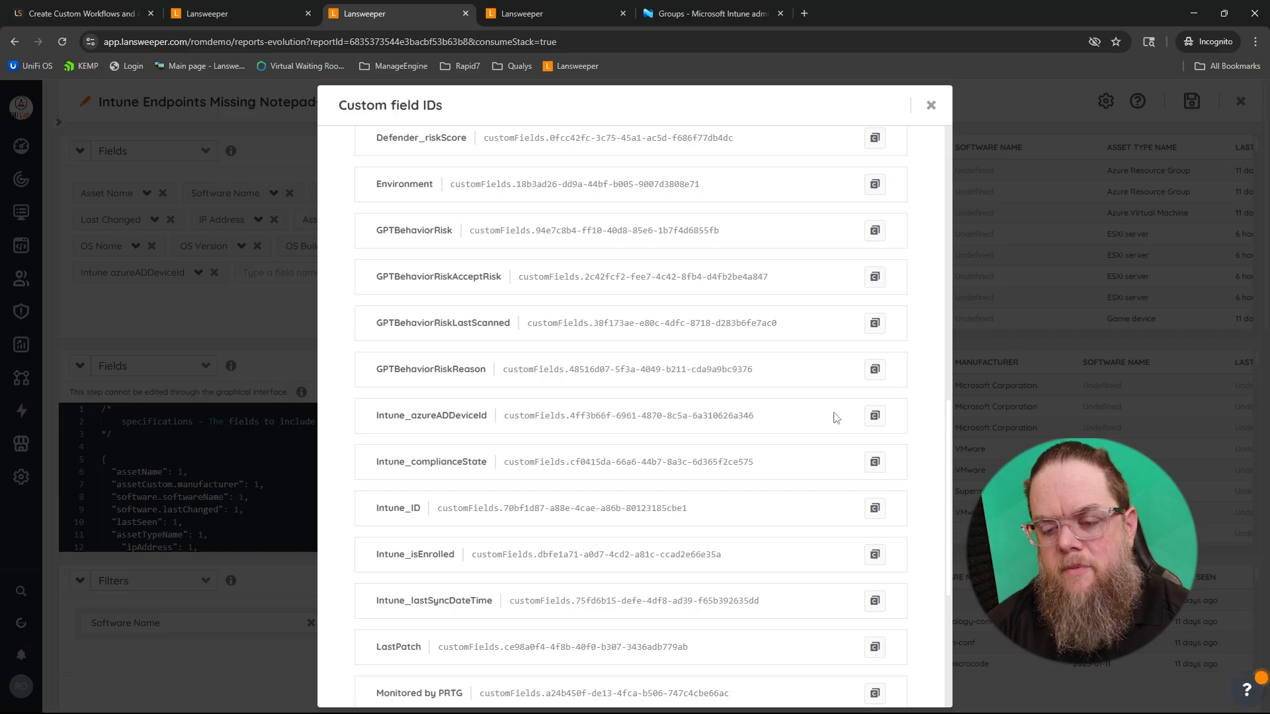
{"action": "left_click", "coordinate": [874, 416]}
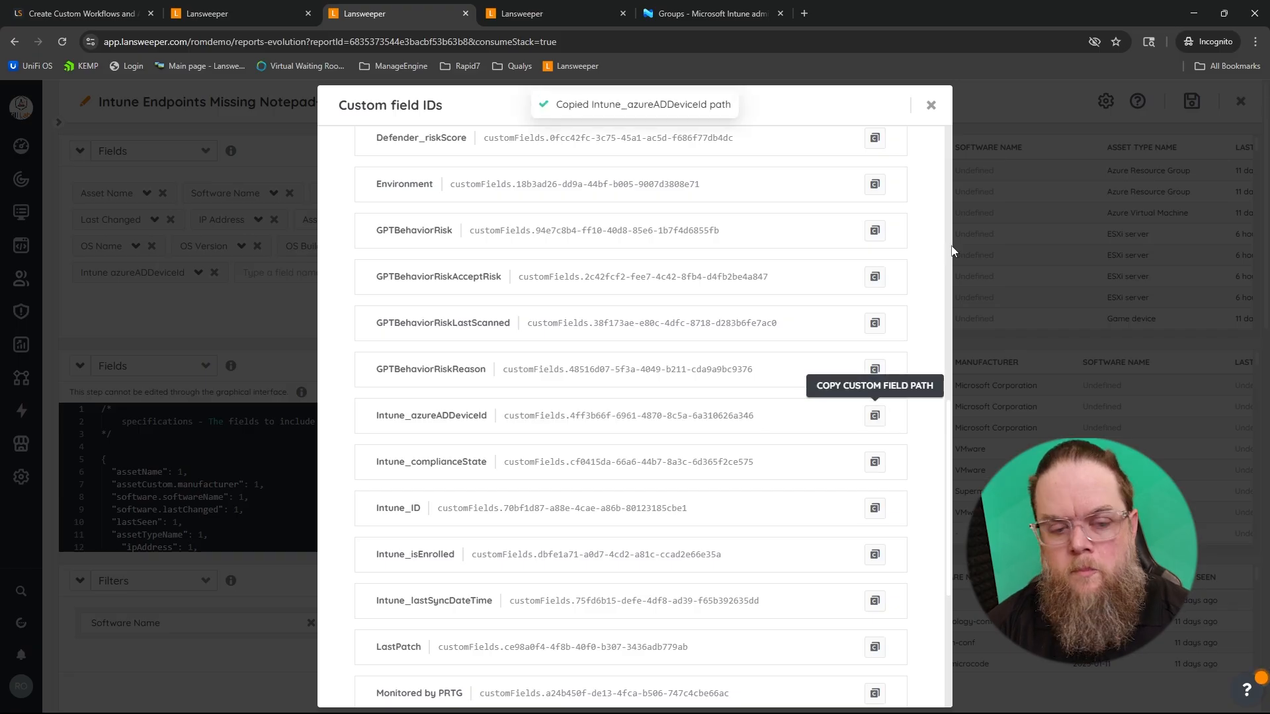
{"action": "left_click", "coordinate": [930, 106]}
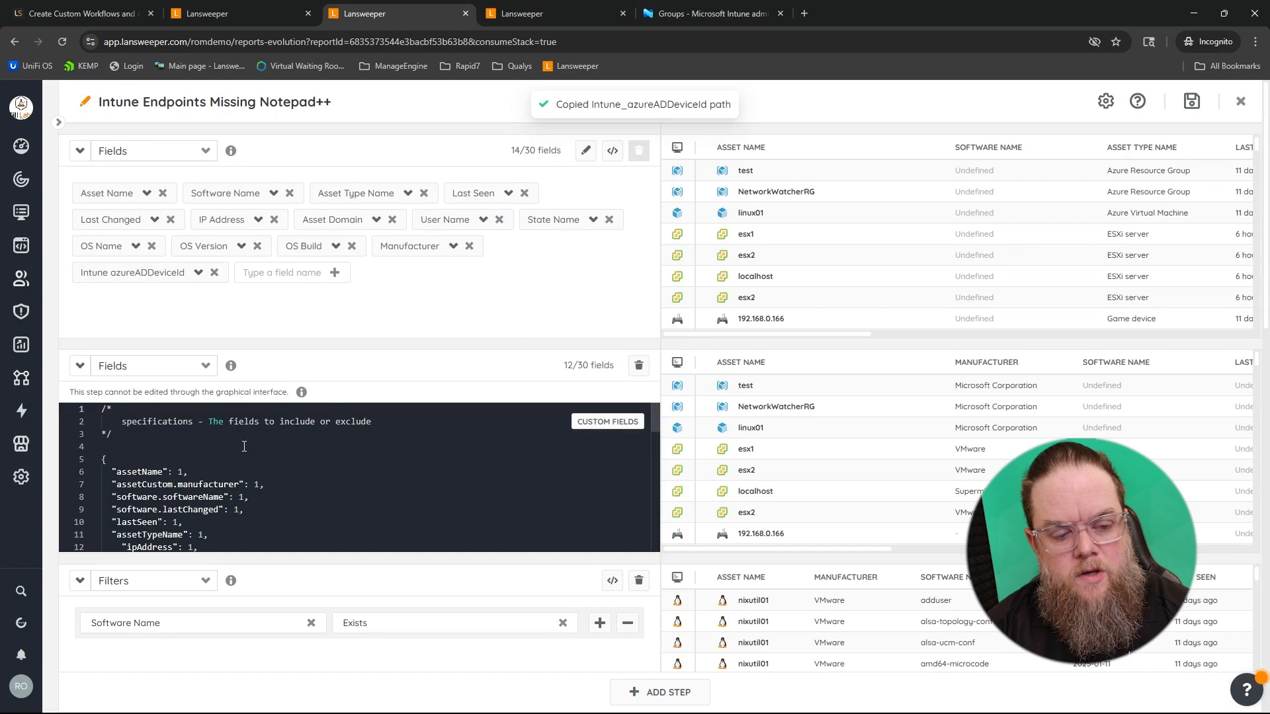
Insert the line "customFields.4ff3b66f-6961-4870-8c5a-6a310626a346": 1, below software.lastChanged in the second Fields step's code
{"action": "left_click", "coordinate": [260, 509]}
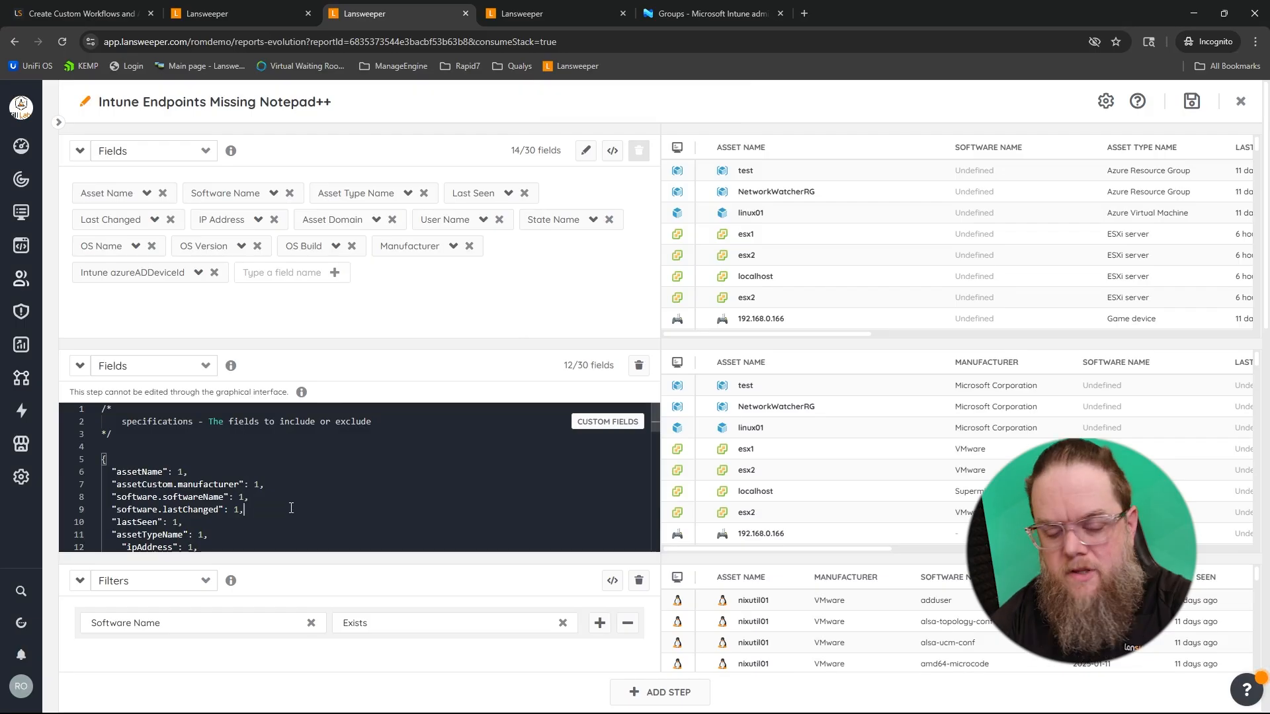
{"action": "key", "text": "Return"}
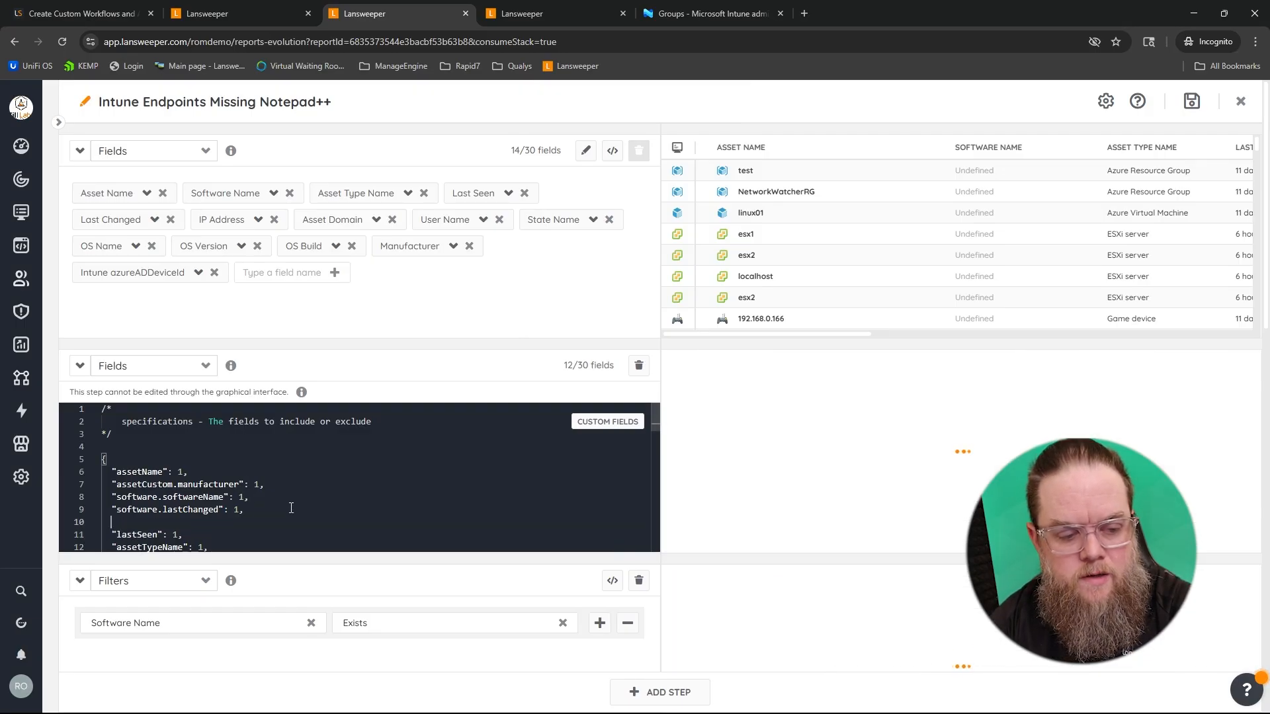
{"action": "type", "text": "\""}
{"action": "key", "text": "ctrl+v"}
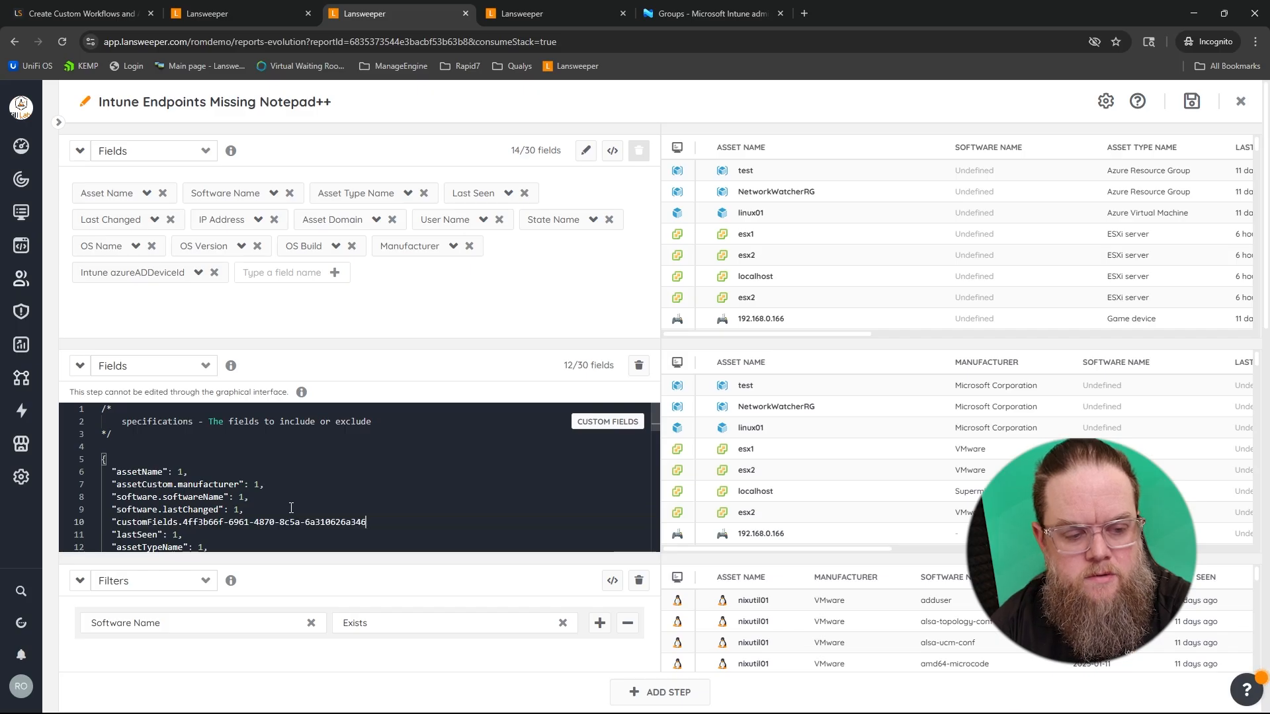
{"action": "type", "text": "\""}
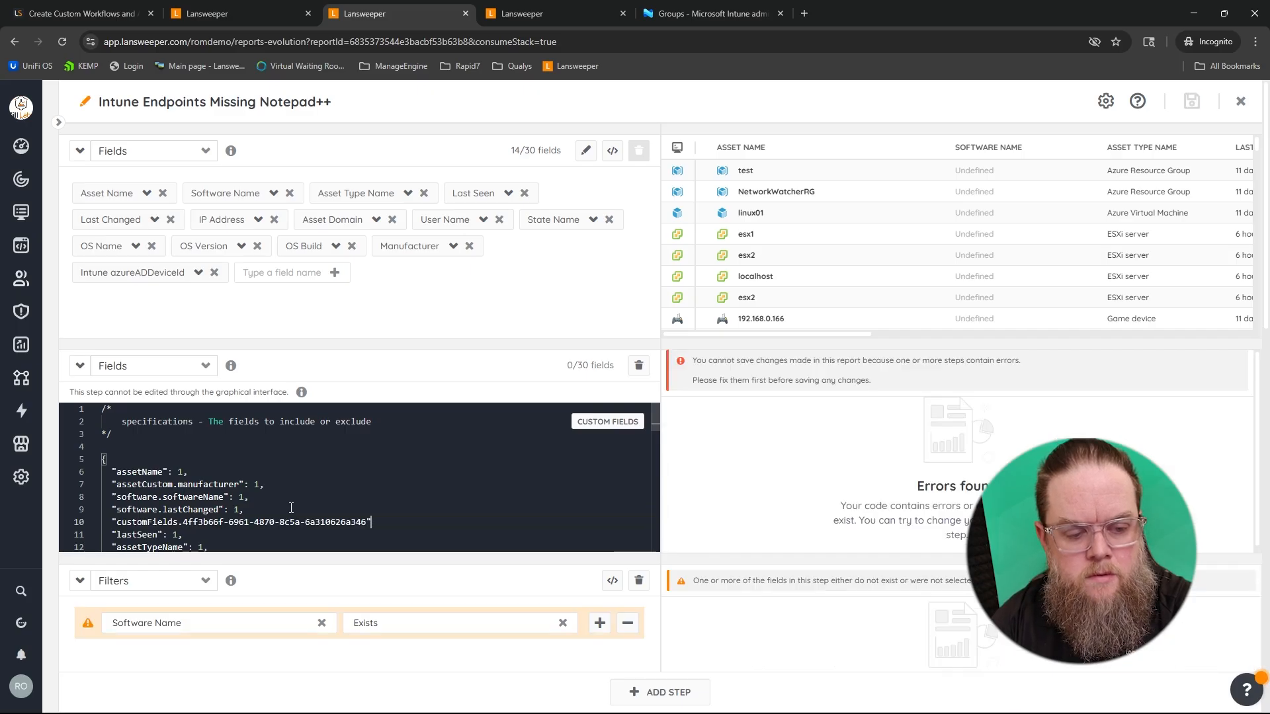
{"action": "type", "text": ": 1,"}
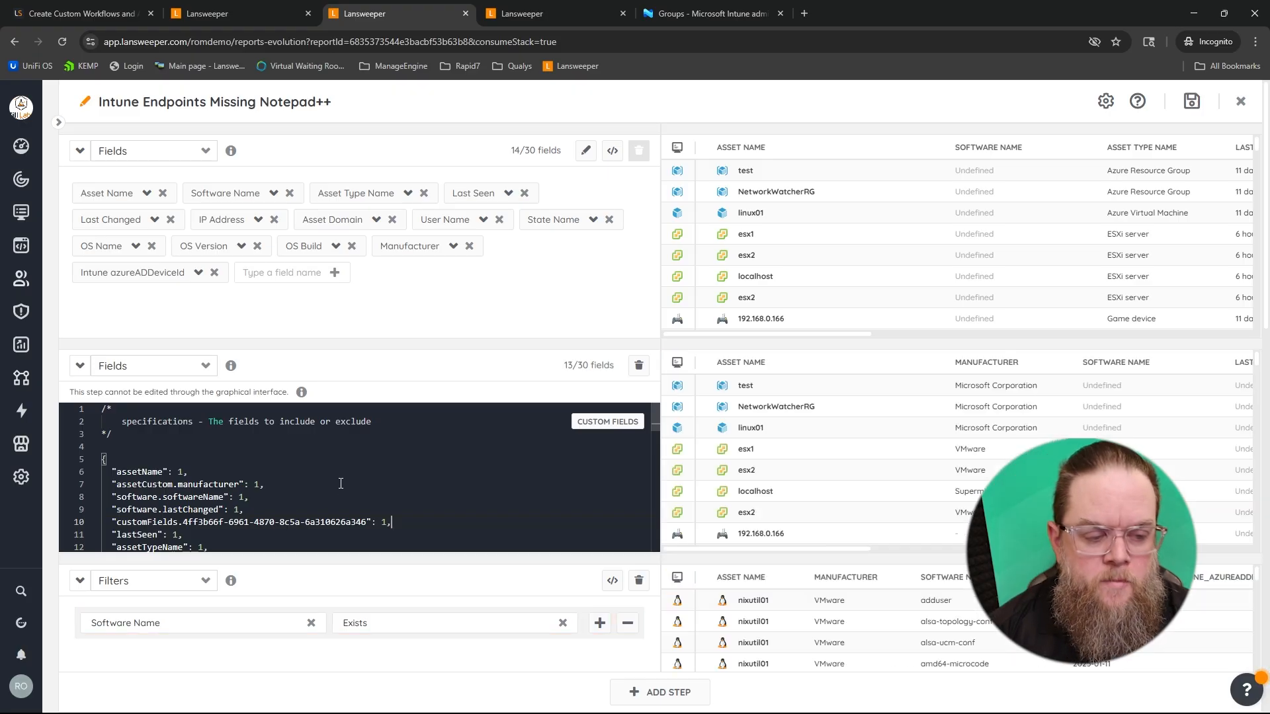
Add Intune_azureADDeviceId to the Group by fields of the Groups step
{"action": "scroll", "coordinate": [338, 477], "scroll_direction": "down", "scroll_amount": 1}
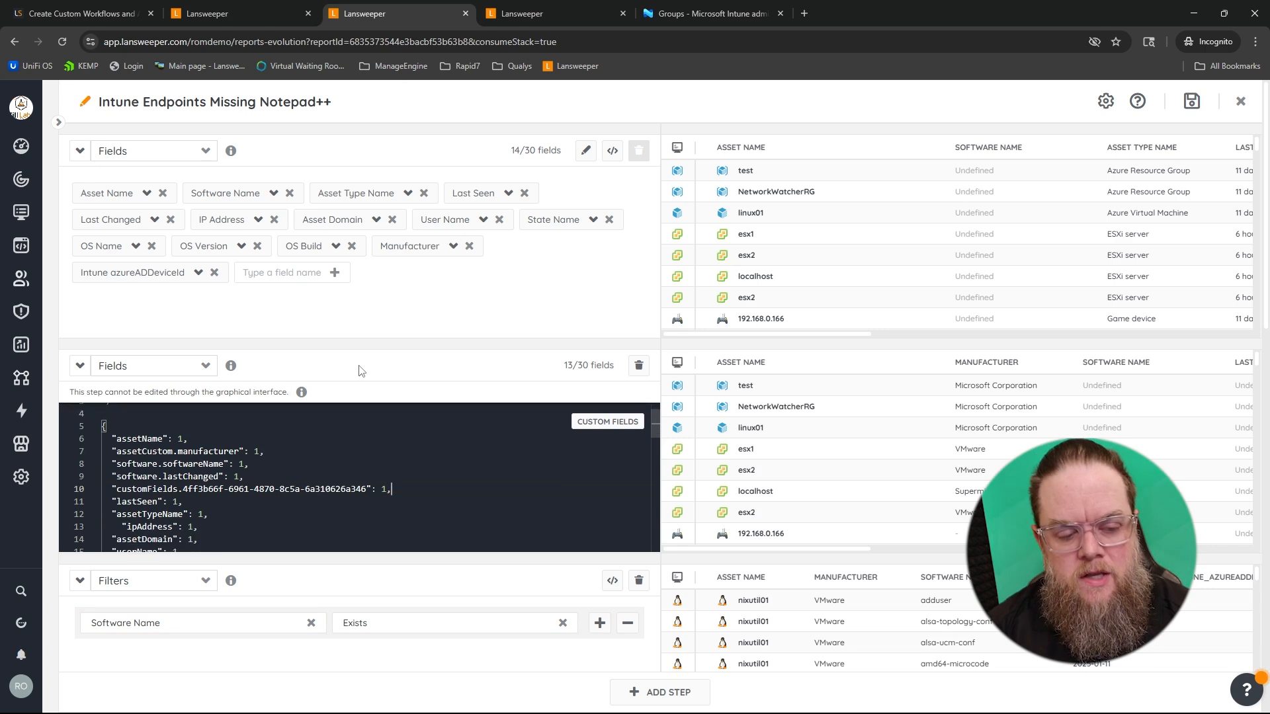
{"action": "scroll", "coordinate": [354, 502], "scroll_direction": "down", "scroll_amount": 3}
{"action": "scroll", "coordinate": [352, 607], "scroll_direction": "down", "scroll_amount": 2}
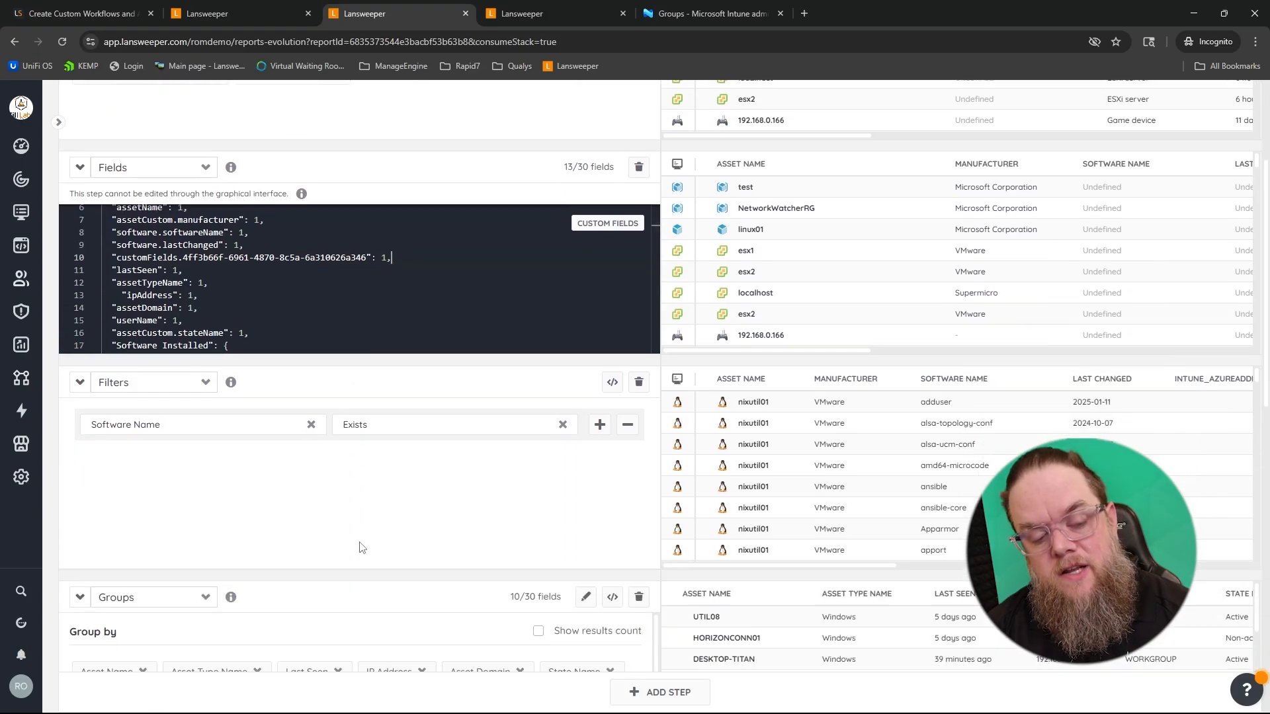
{"action": "scroll", "coordinate": [355, 555], "scroll_direction": "down", "scroll_amount": 2}
{"action": "scroll", "coordinate": [350, 535], "scroll_direction": "down", "scroll_amount": 1}
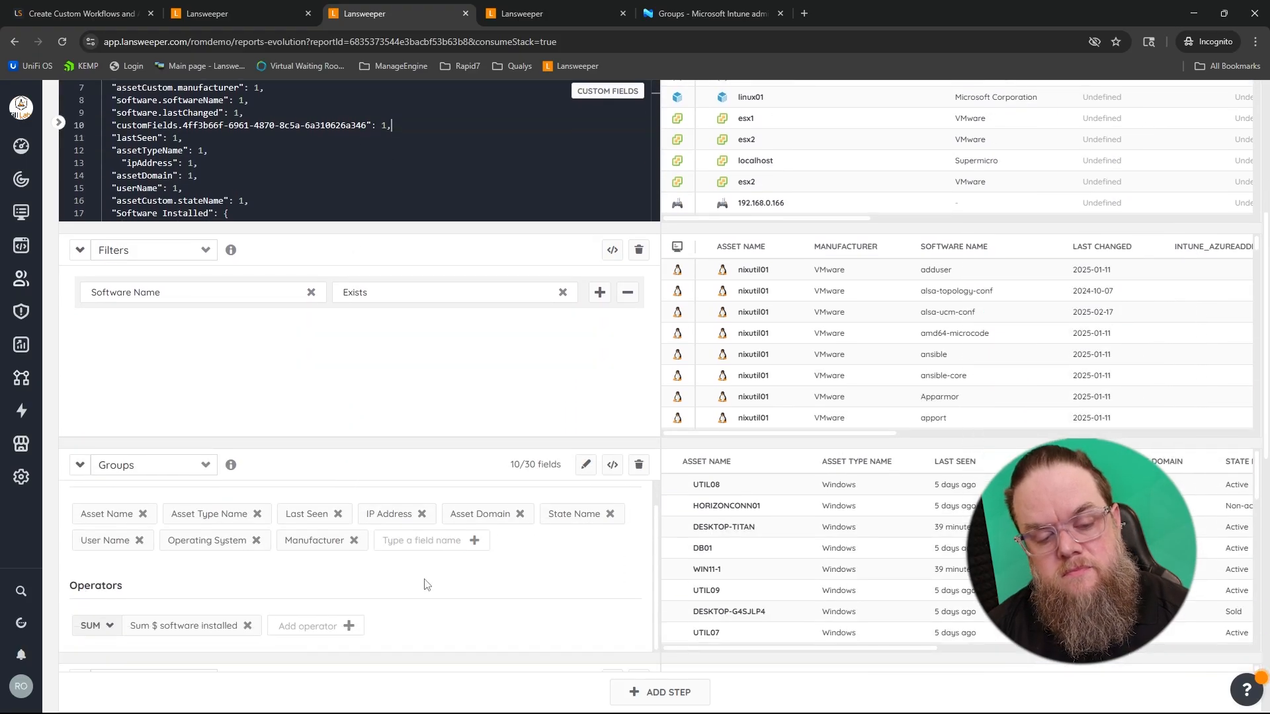
{"action": "scroll", "coordinate": [426, 583], "scroll_direction": "up", "scroll_amount": 1}
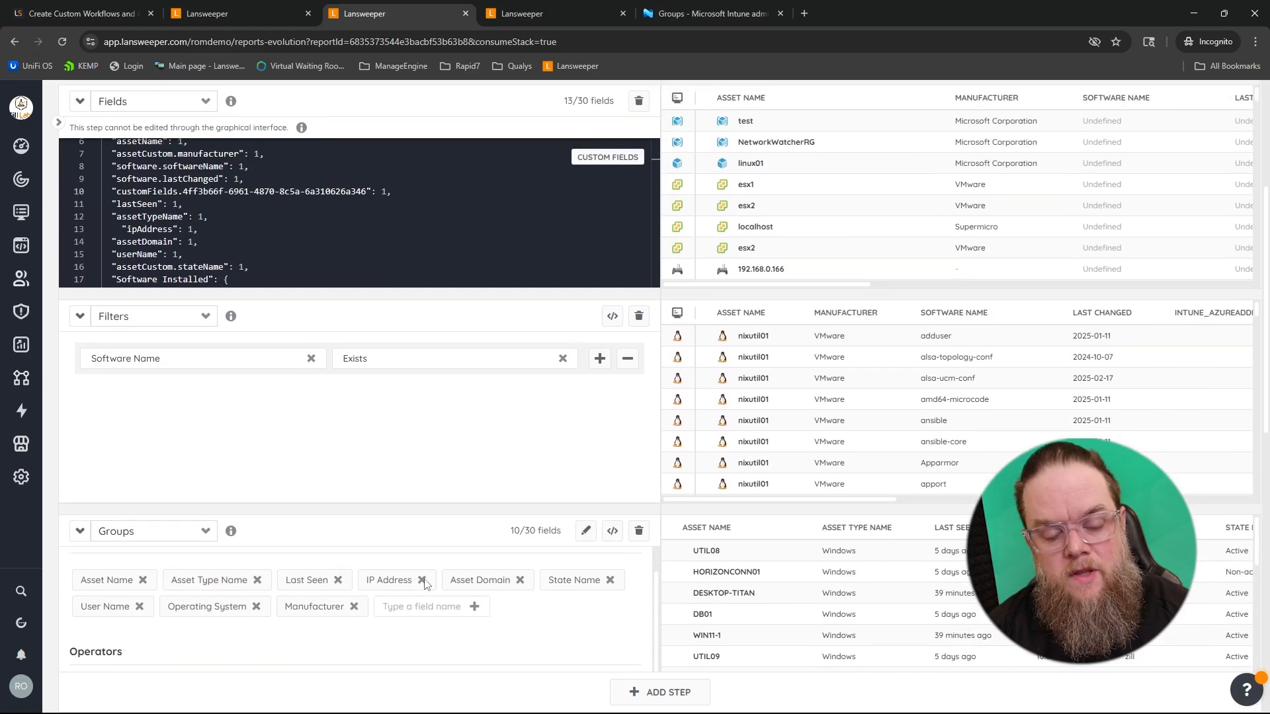
{"action": "left_click", "coordinate": [440, 613]}
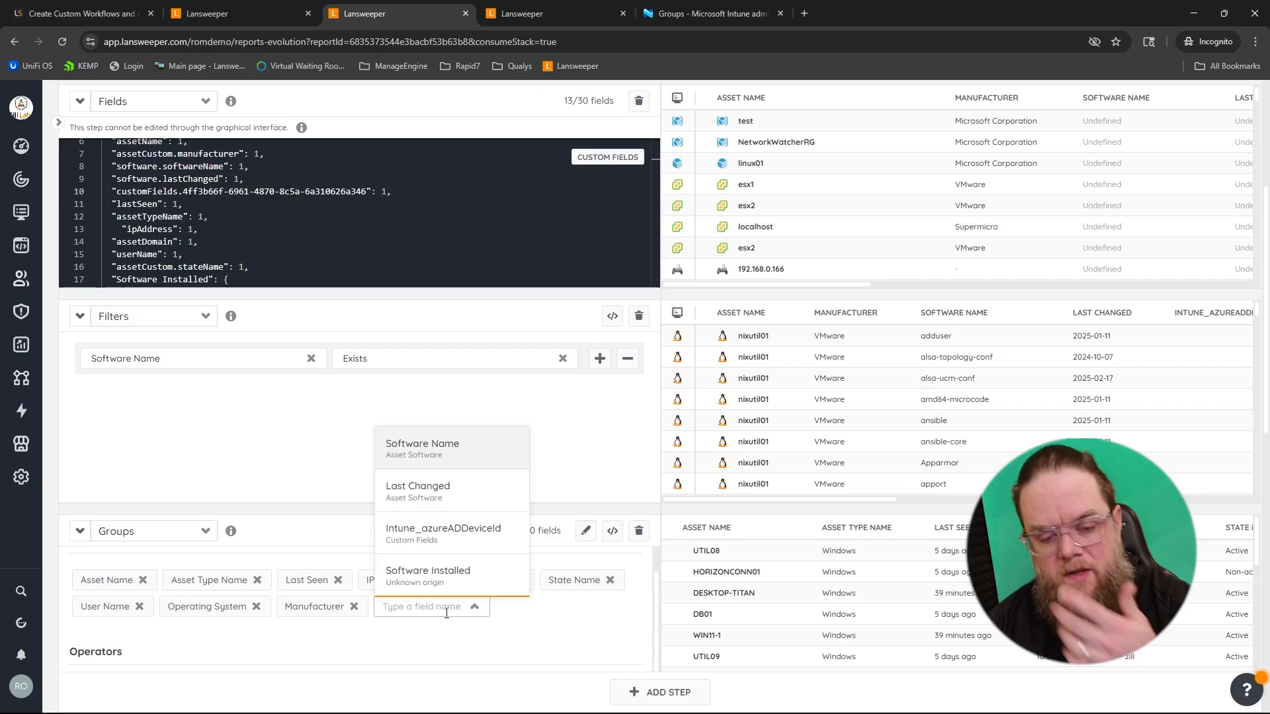
{"action": "left_click", "coordinate": [432, 542]}
Add the Intune_azureADDeviceId field to the last Fields step, between the Sum Software Installed and Operating System filters
{"action": "scroll", "coordinate": [456, 648], "scroll_direction": "down", "scroll_amount": 3}
{"action": "scroll", "coordinate": [442, 690], "scroll_direction": "down", "scroll_amount": 5}
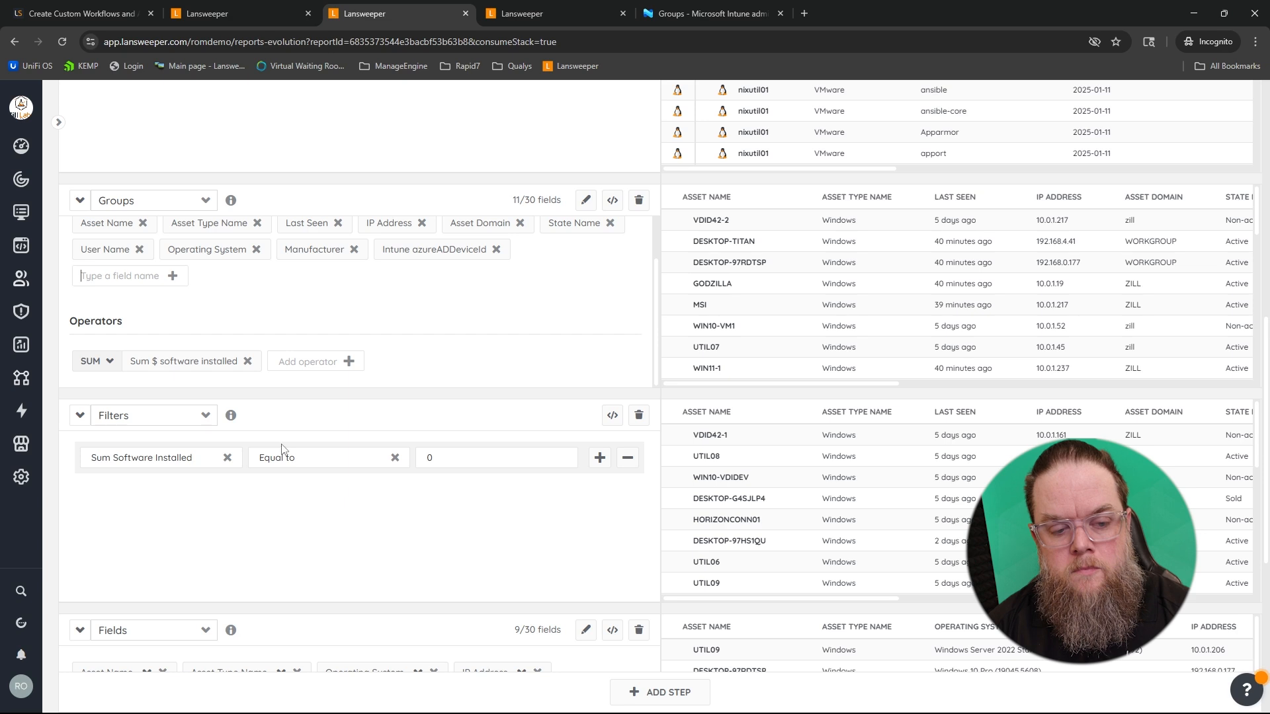
{"action": "scroll", "coordinate": [298, 480], "scroll_direction": "down", "scroll_amount": 1}
{"action": "scroll", "coordinate": [297, 480], "scroll_direction": "down", "scroll_amount": 2}
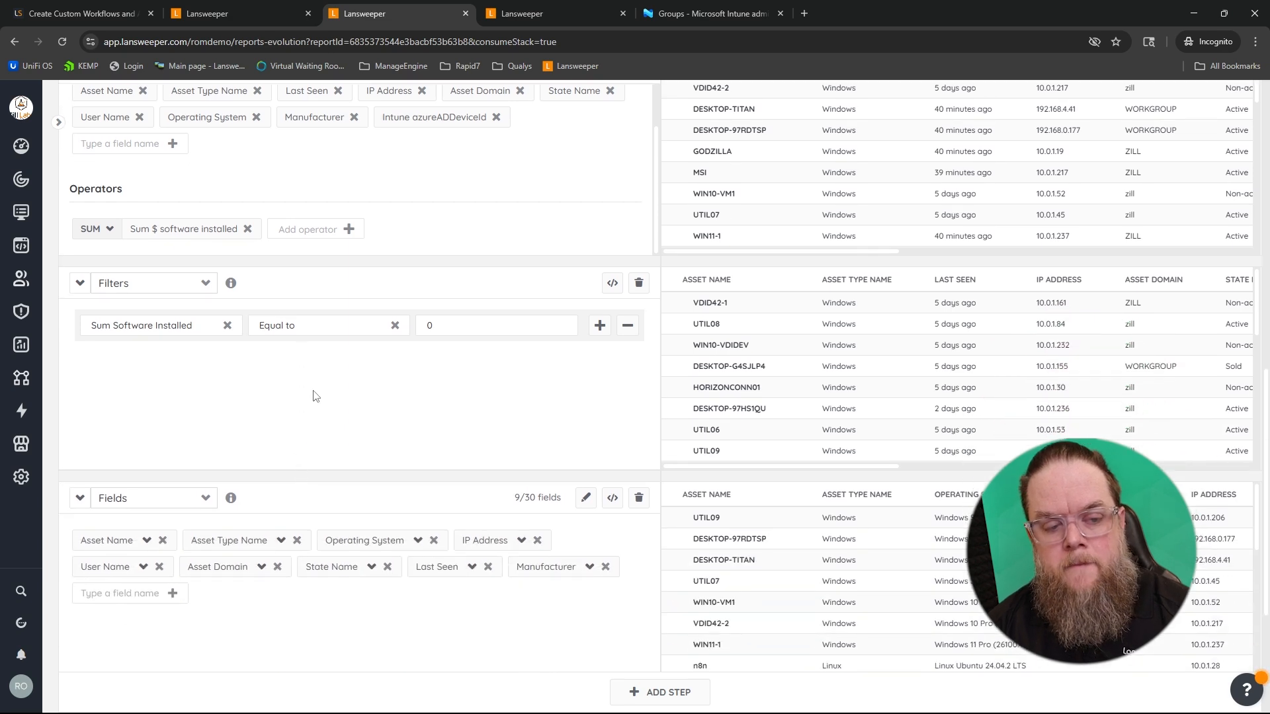
{"action": "scroll", "coordinate": [315, 394], "scroll_direction": "down", "scroll_amount": 2}
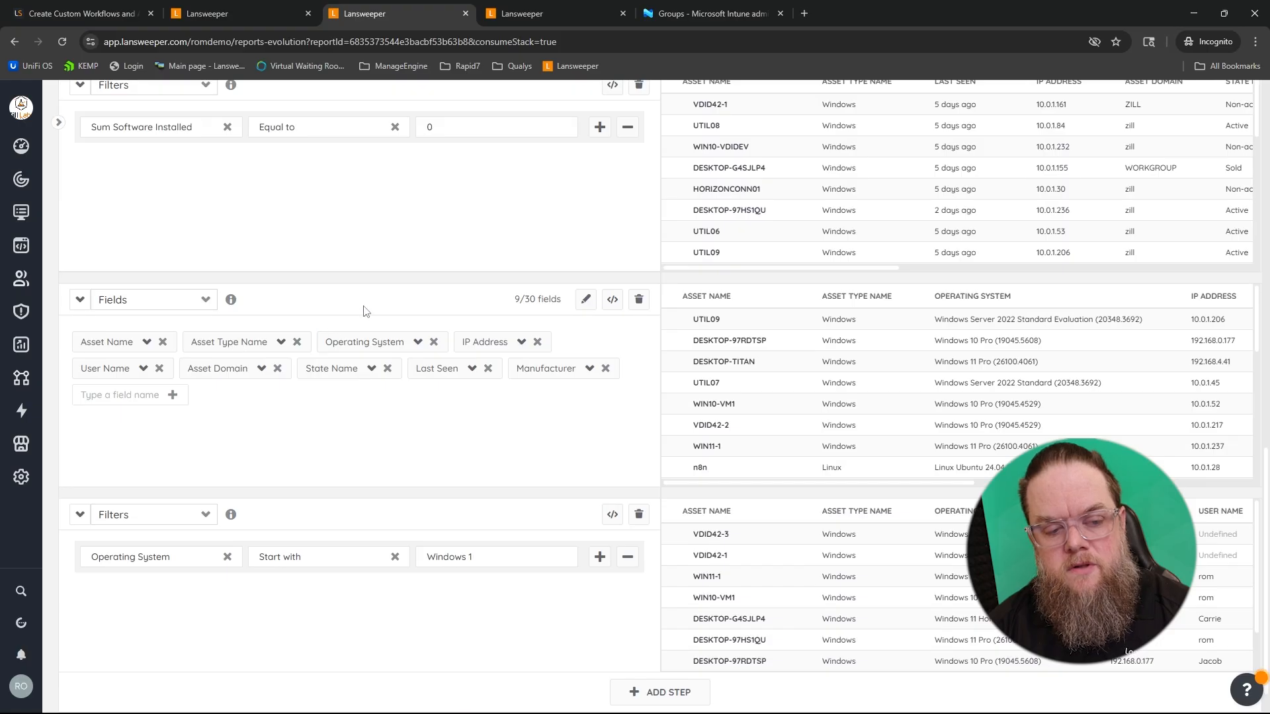
{"action": "left_click", "coordinate": [129, 394]}
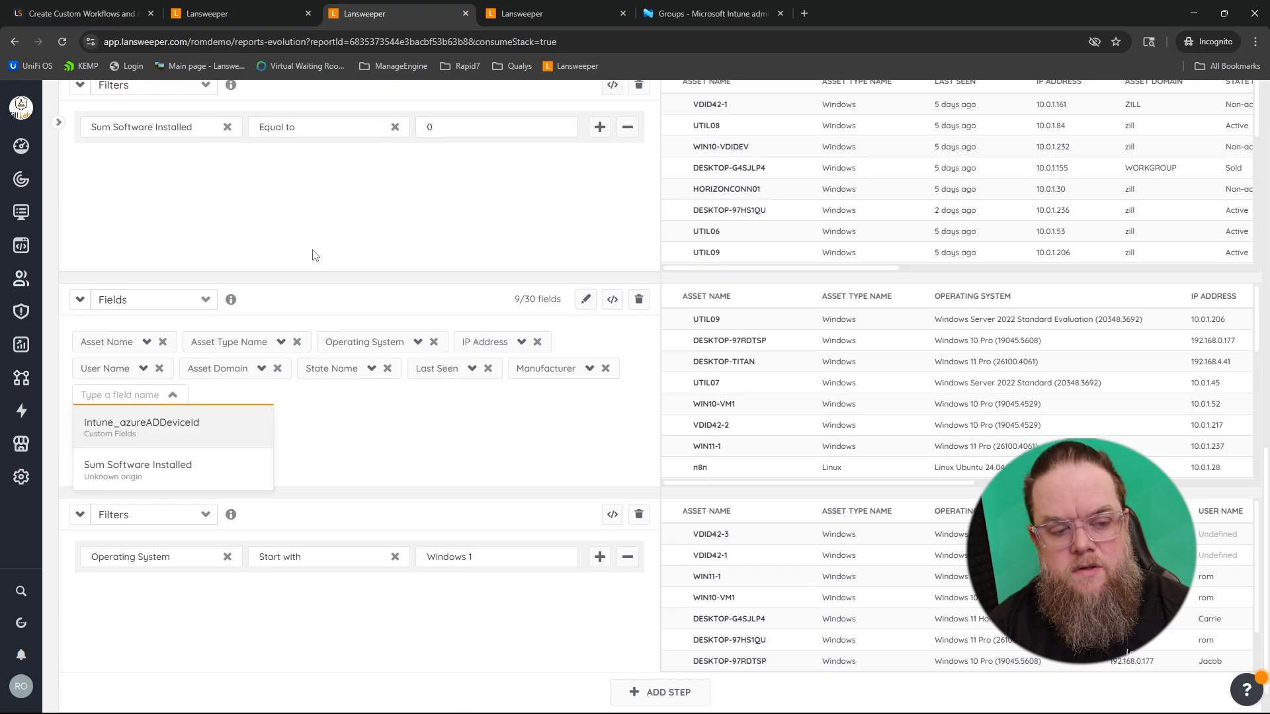
{"action": "left_click", "coordinate": [139, 430]}
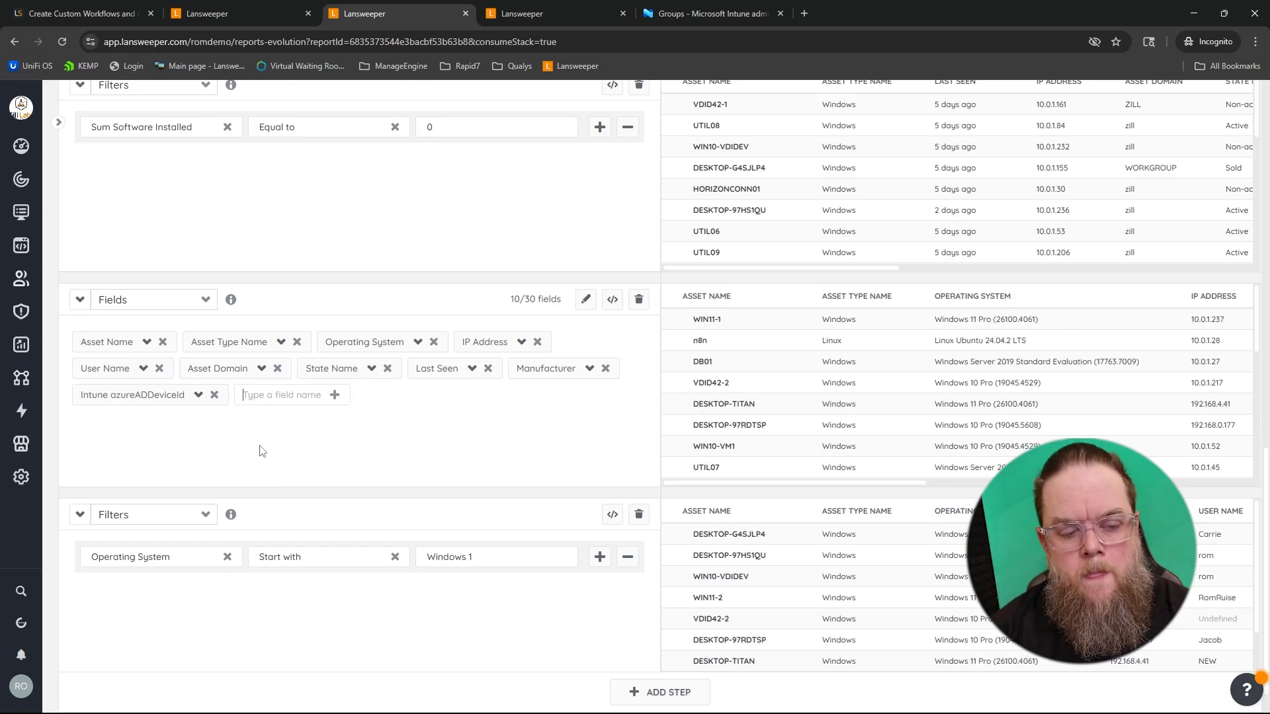
{"action": "scroll", "coordinate": [269, 443], "scroll_direction": "down", "scroll_amount": 1}
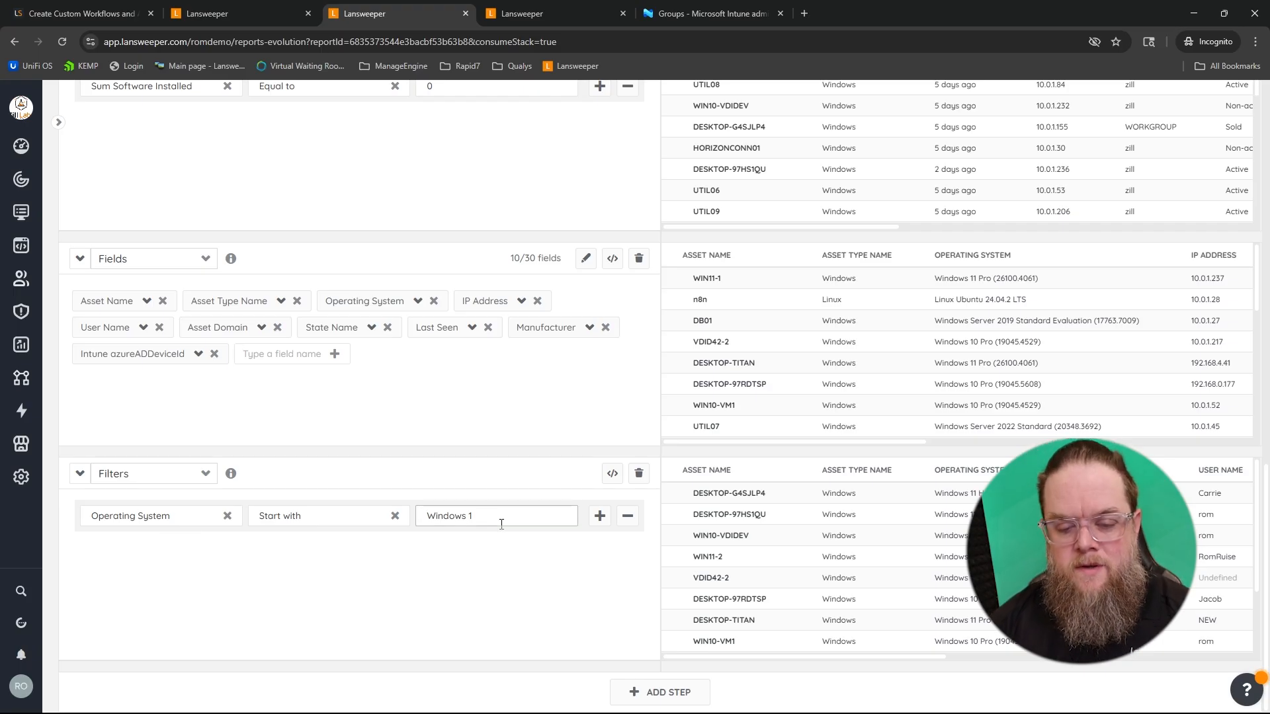
Add an AND condition to the last Filters step requiring that Intune_azureADDeviceId Exists
{"action": "left_click", "coordinate": [599, 515]}
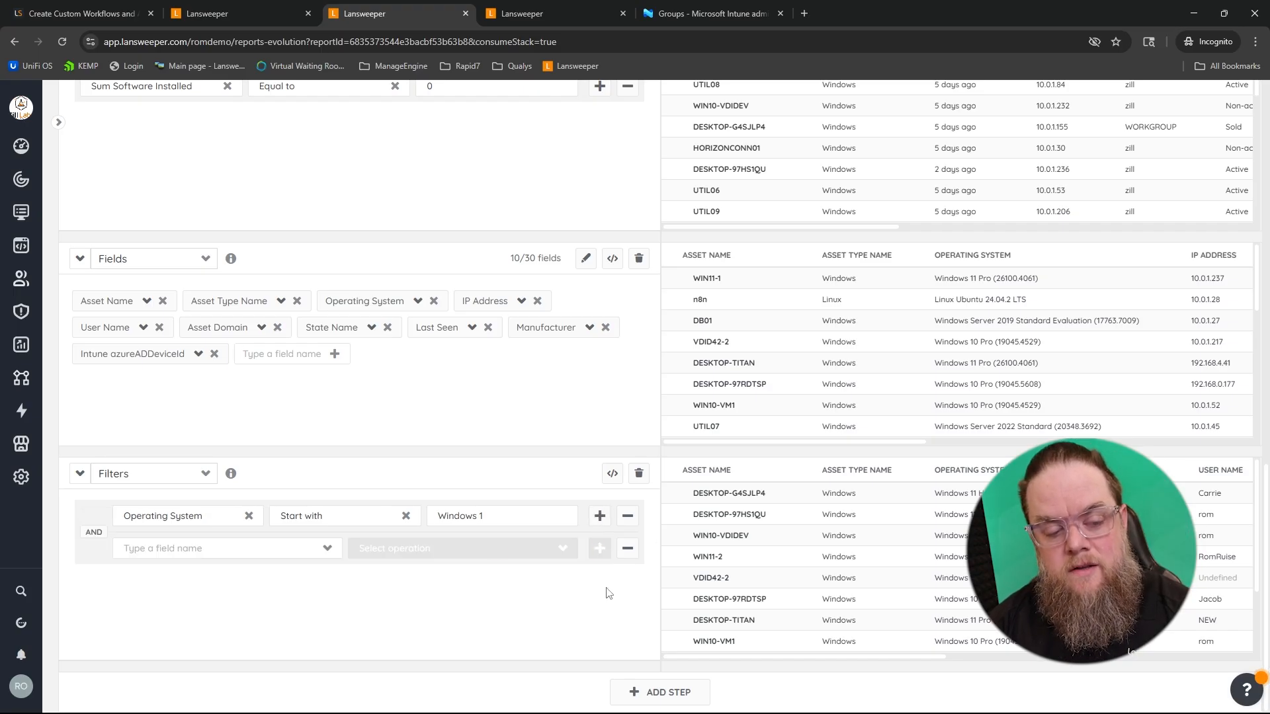
{"action": "left_click", "coordinate": [255, 548]}
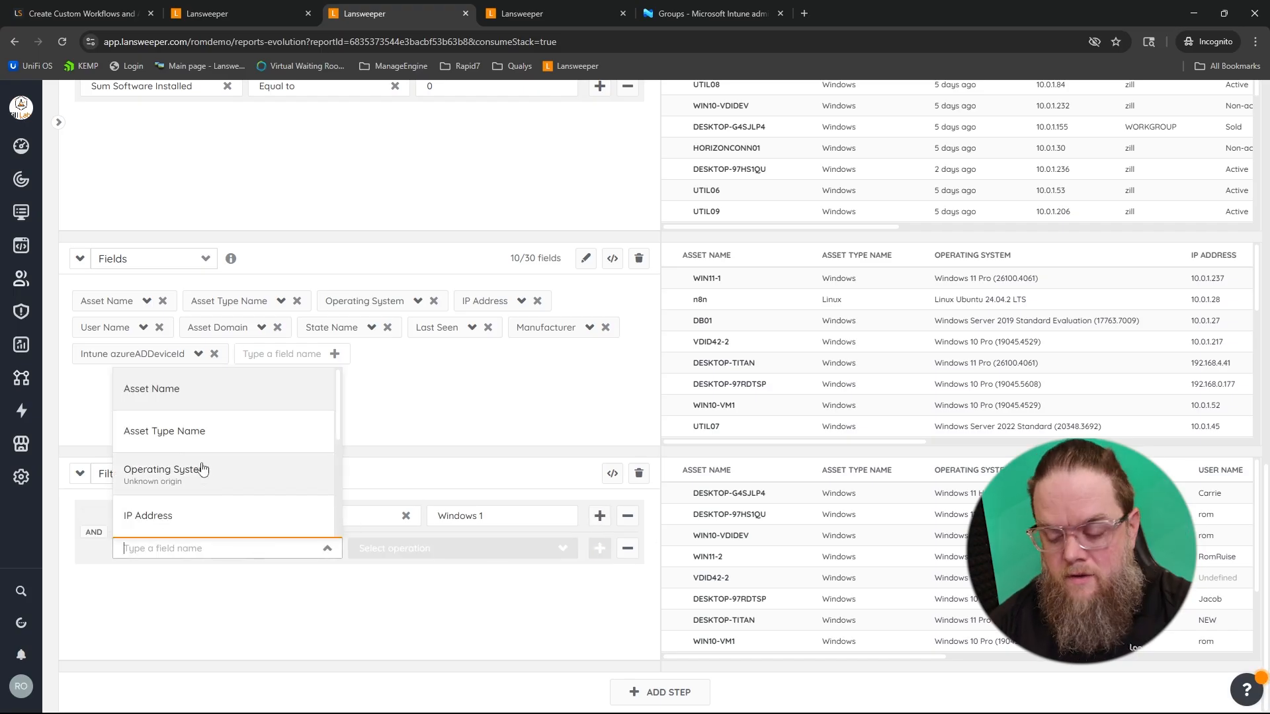
{"action": "type", "text": "int"}
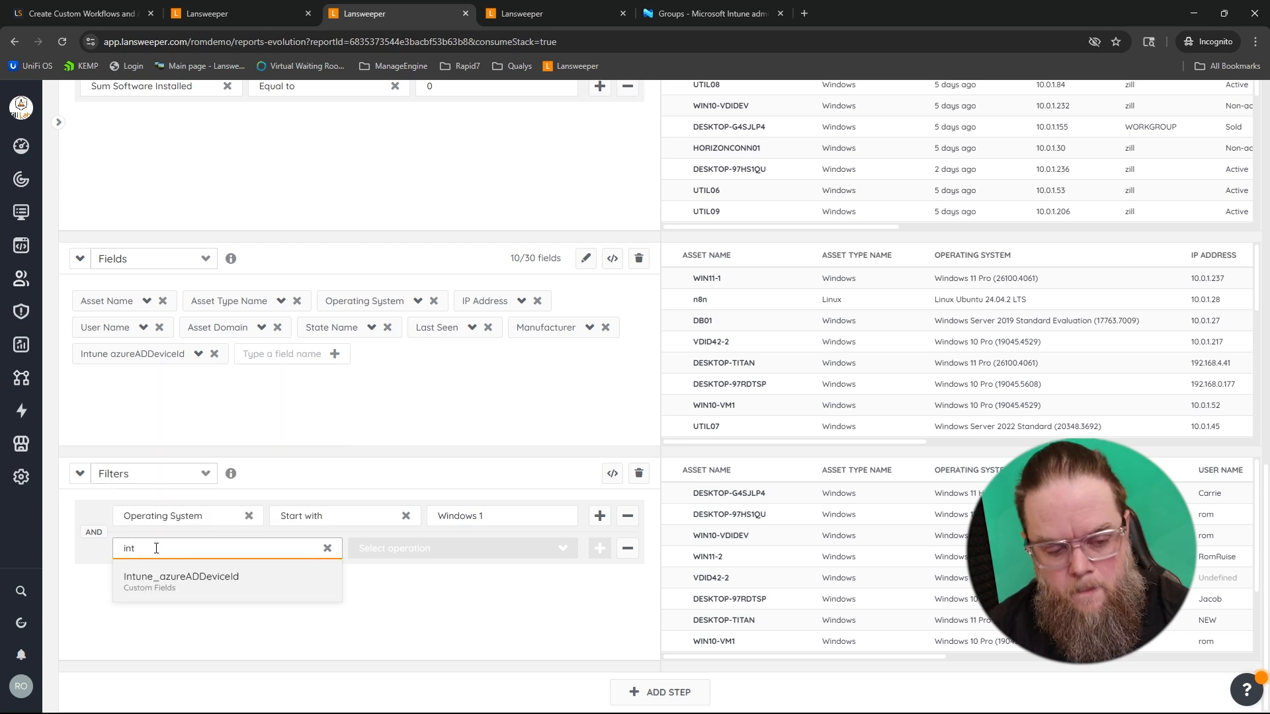
{"action": "left_click", "coordinate": [169, 581]}
{"action": "left_click", "coordinate": [423, 549]}
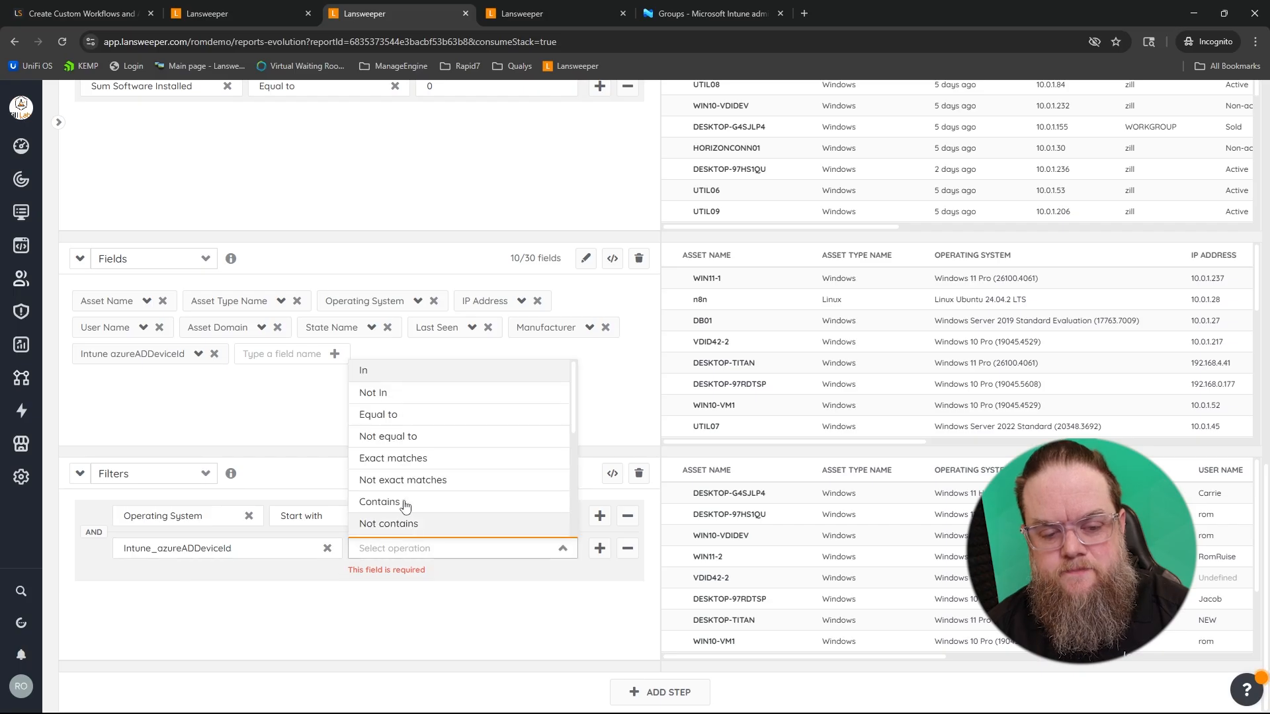
{"action": "scroll", "coordinate": [400, 486], "scroll_direction": "down", "scroll_amount": 3}
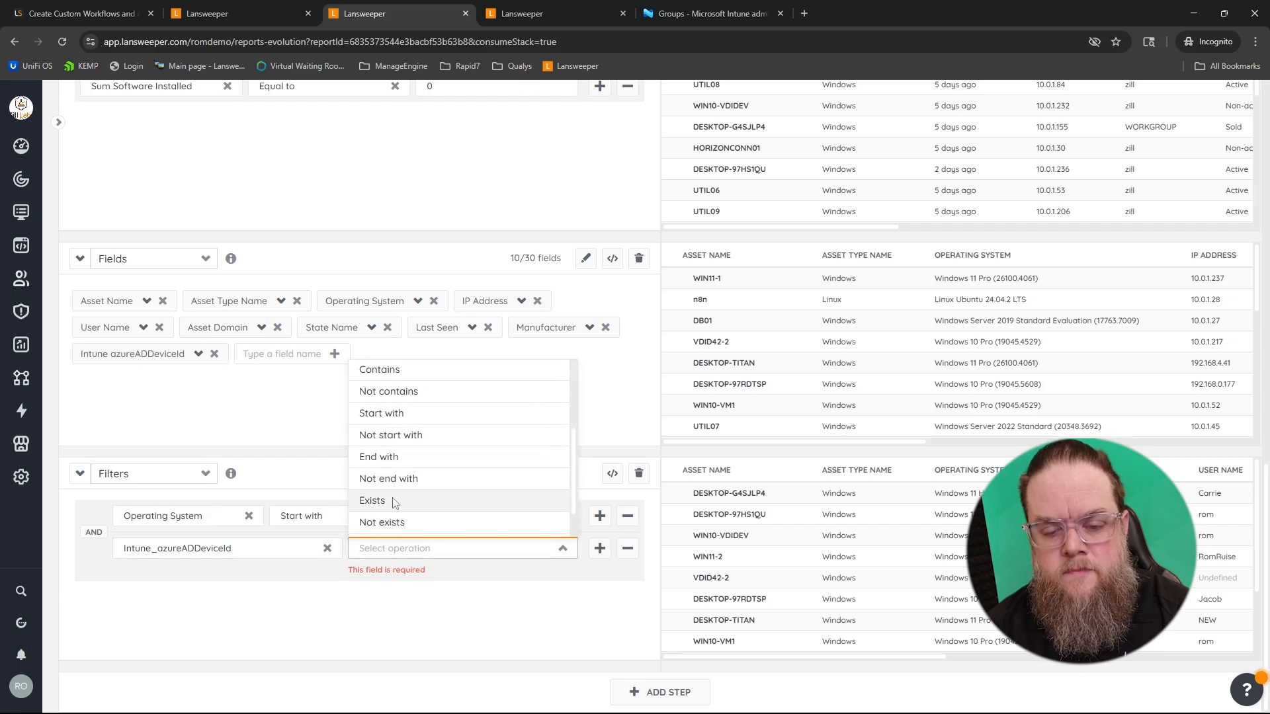
{"action": "left_click", "coordinate": [400, 499]}
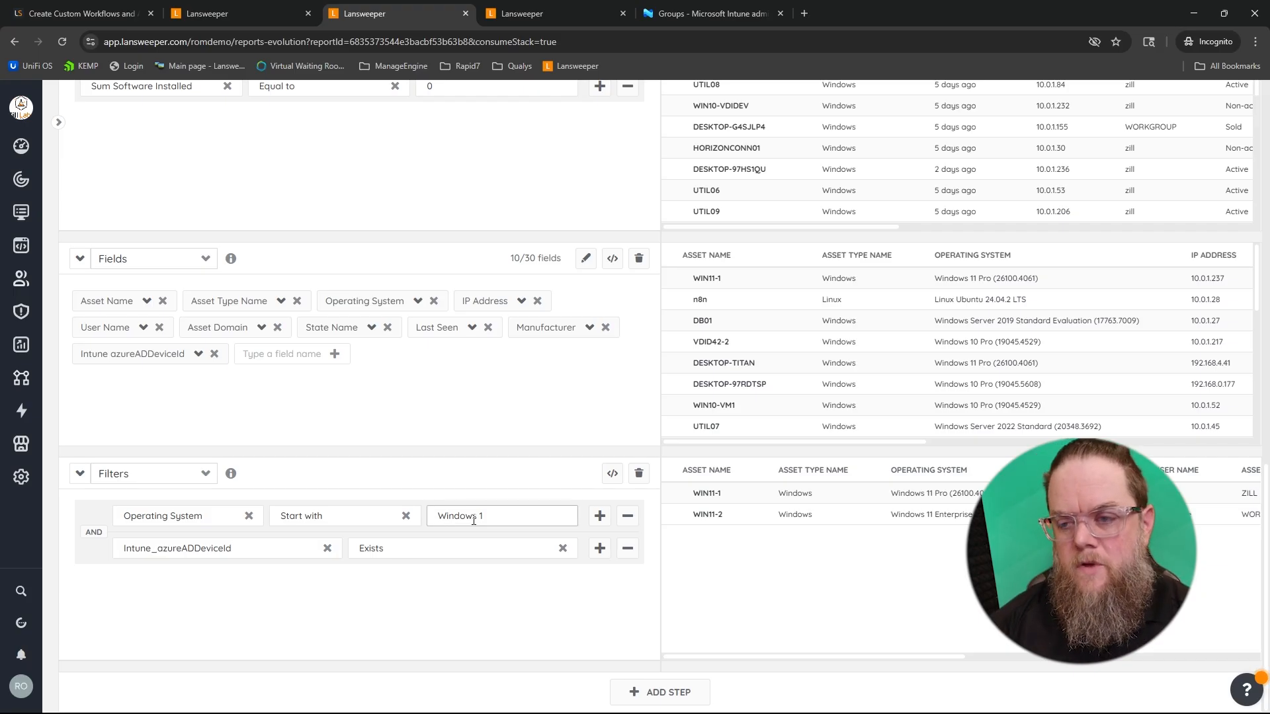
Save the Intune Endpoints Missing Notepad++ report and close its editor
{"action": "scroll", "coordinate": [1139, 278], "scroll_direction": "up", "scroll_amount": 5}
{"action": "scroll", "coordinate": [1138, 278], "scroll_direction": "up", "scroll_amount": 7}
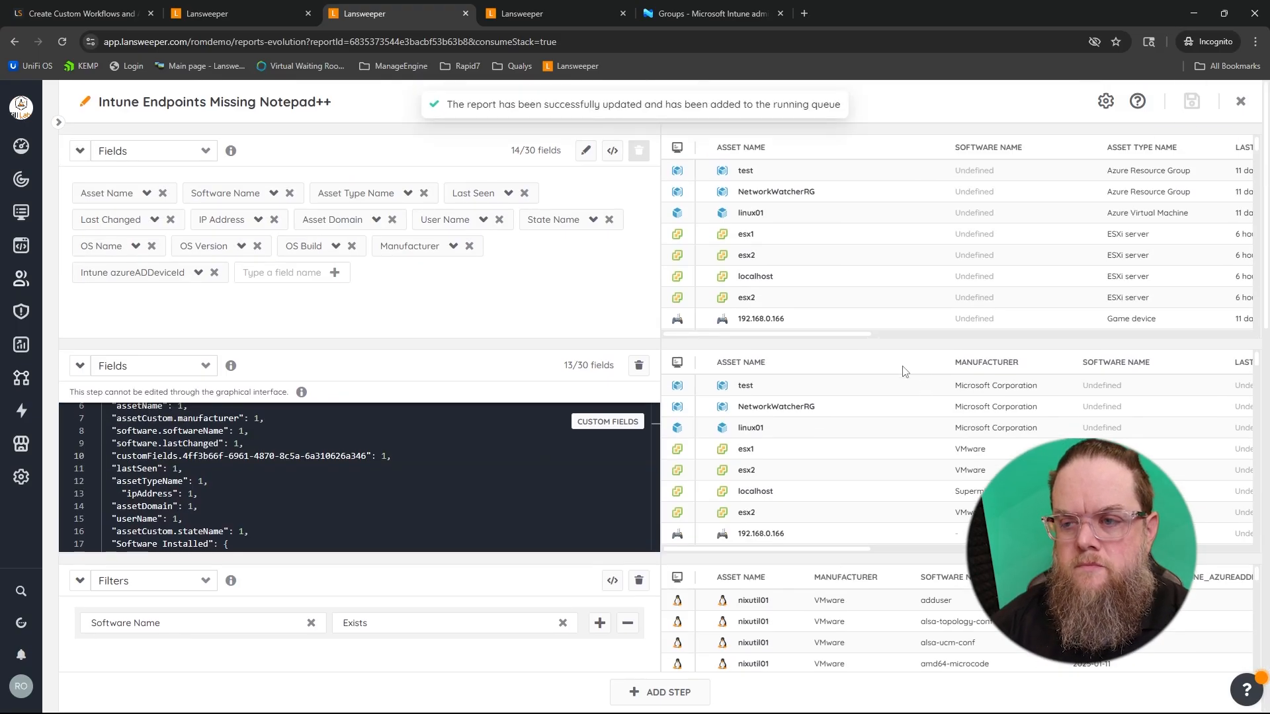
{"action": "left_click", "coordinate": [1240, 104]}
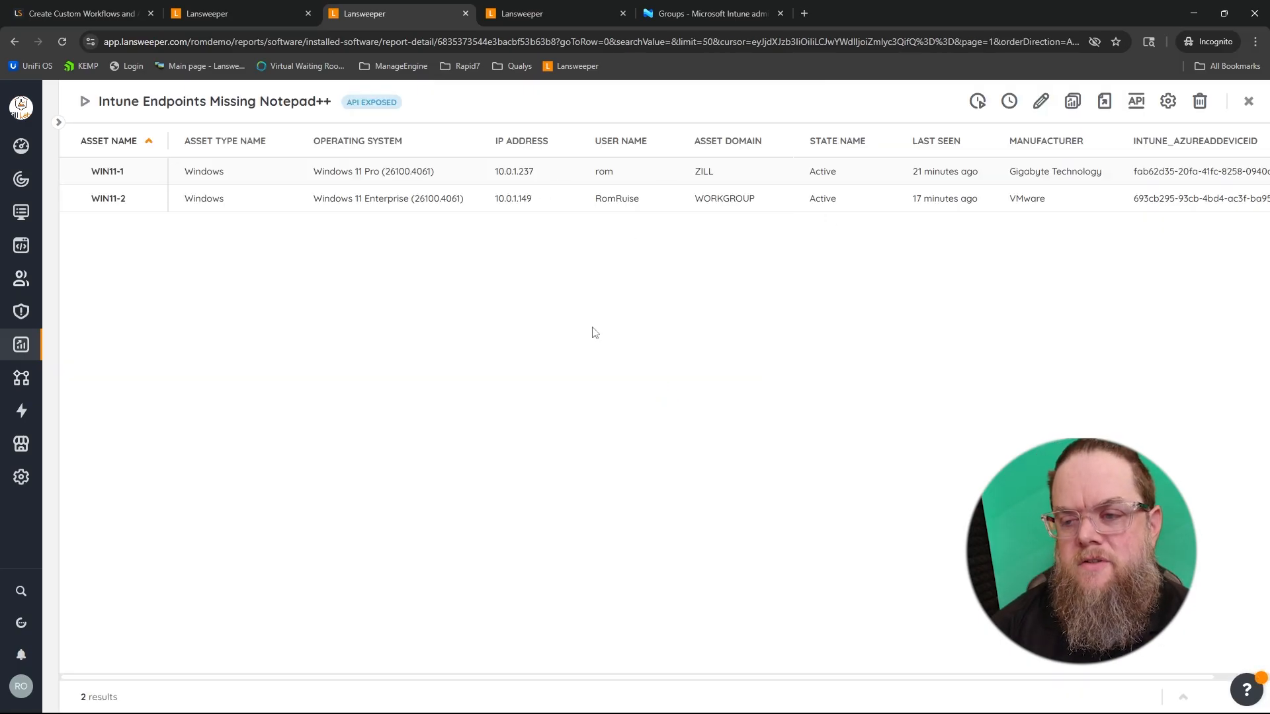
Inspect the Intune_azureADDeviceId values of WIN11-1 and WIN11-2 in the report results
{"action": "triple_click", "coordinate": [1153, 171]}
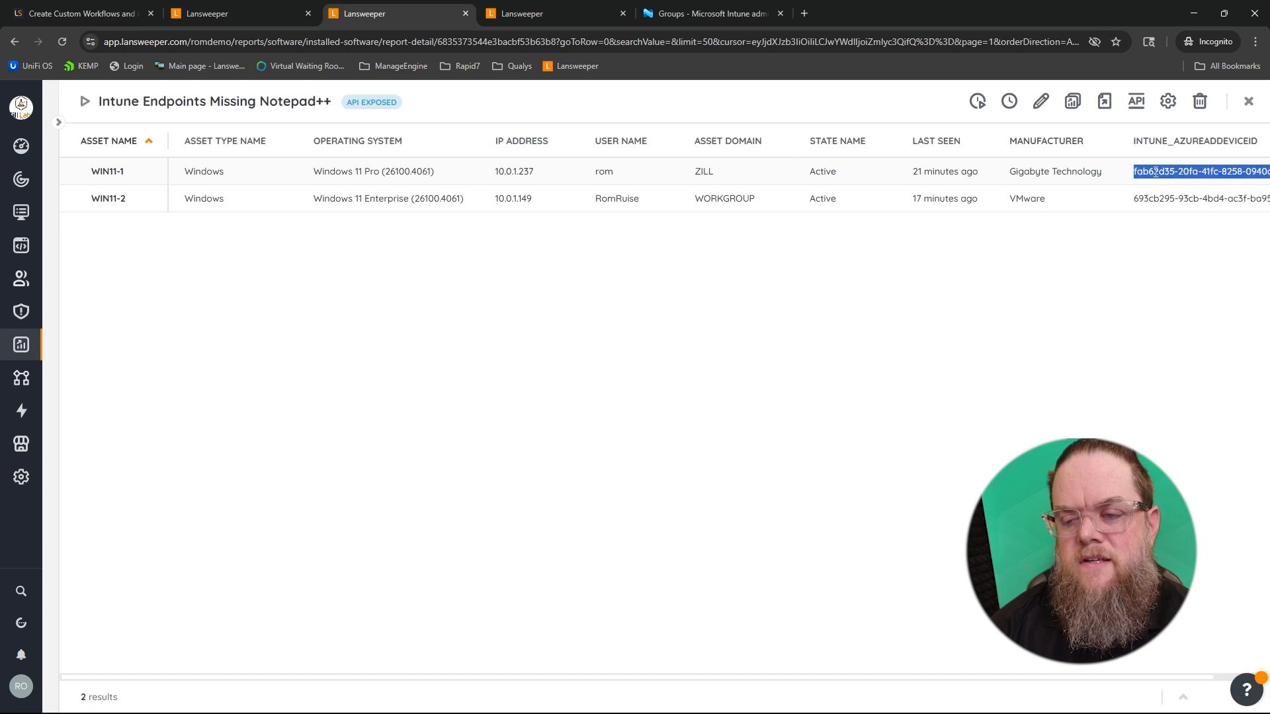
{"action": "left_click", "coordinate": [1155, 196]}
{"action": "triple_click", "coordinate": [1155, 197]}
{"action": "left_click", "coordinate": [1062, 262]}
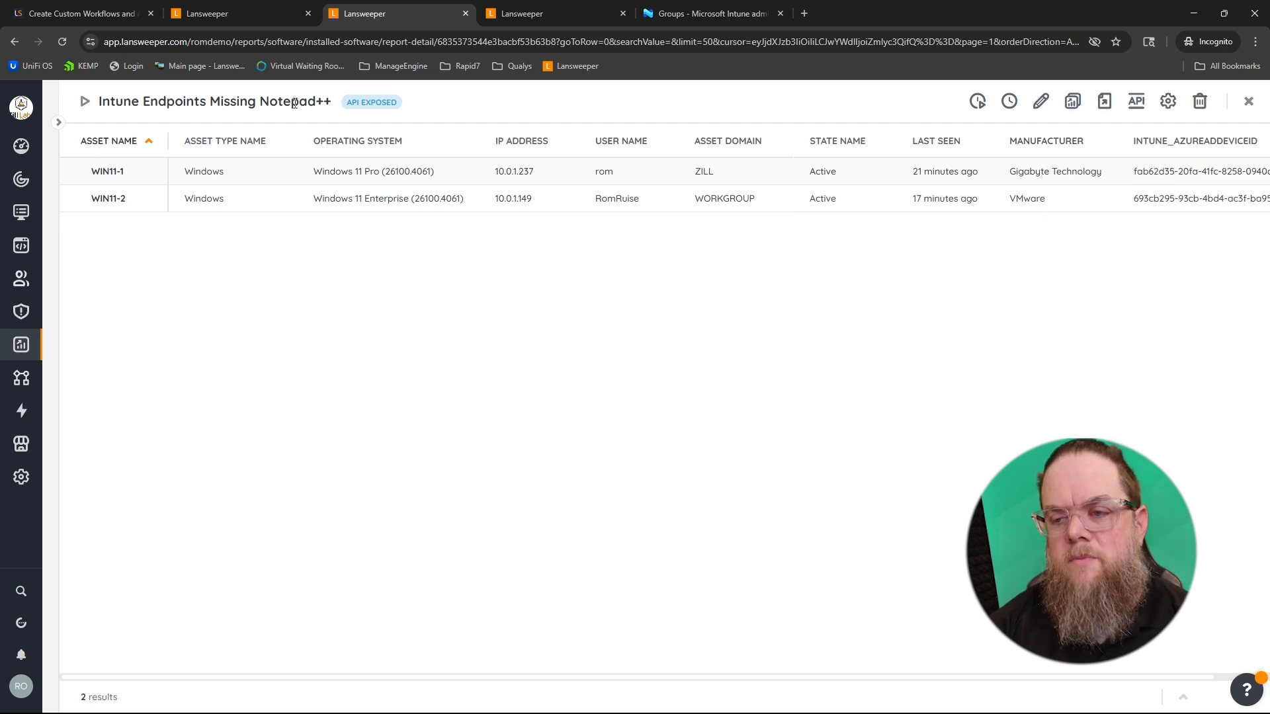
Review which API clients the report is exposed to, leaving the selection as it is
{"action": "left_click", "coordinate": [1136, 104]}
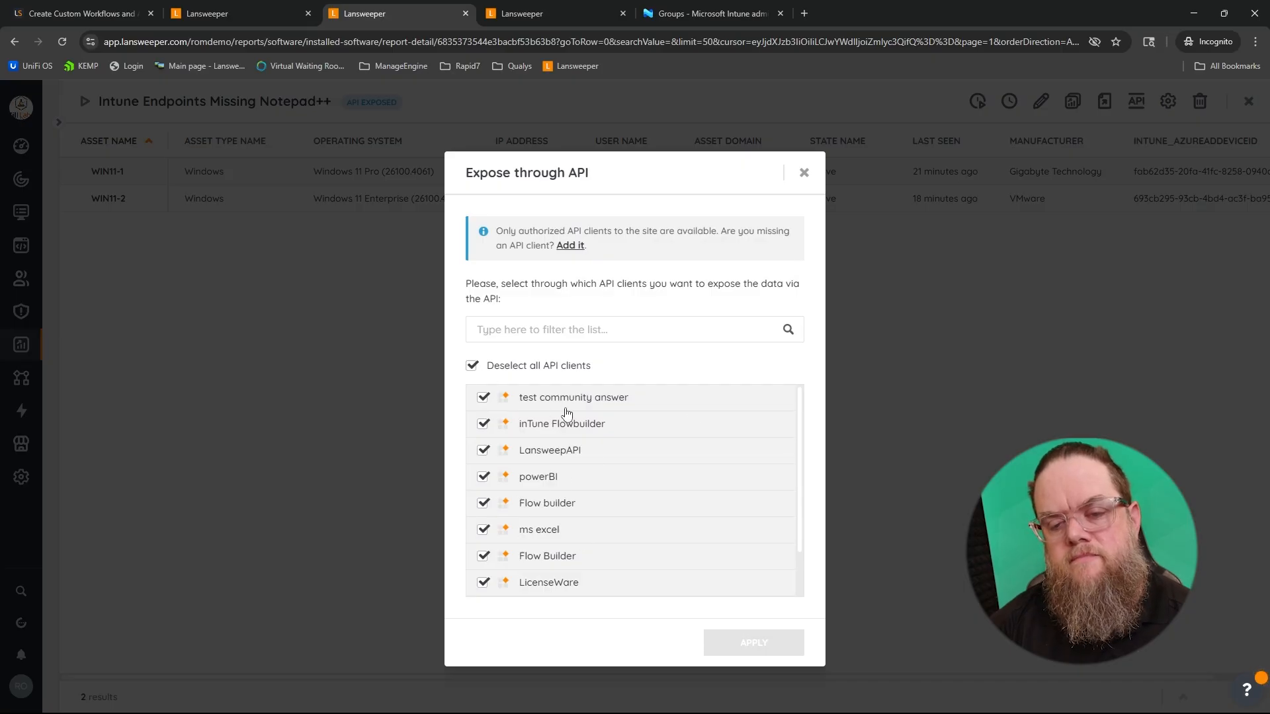
{"action": "scroll", "coordinate": [566, 412], "scroll_direction": "down", "scroll_amount": 1}
{"action": "scroll", "coordinate": [566, 412], "scroll_direction": "up", "scroll_amount": 1}
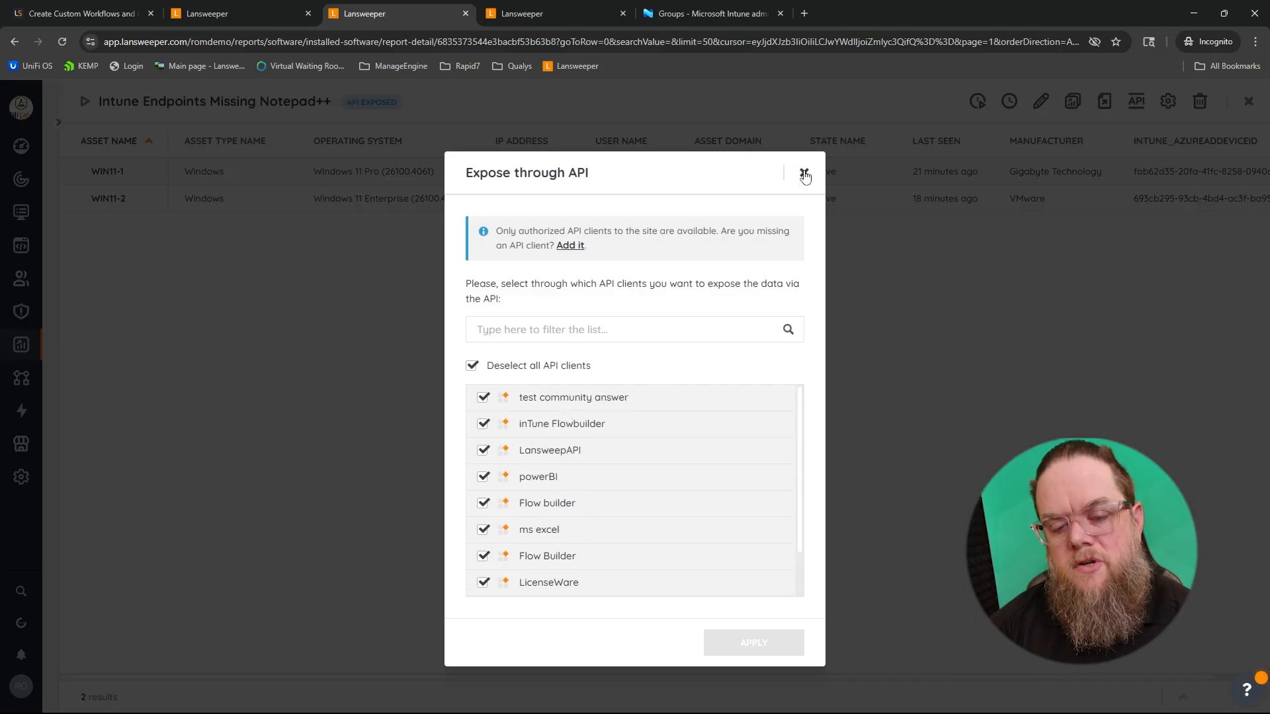
{"action": "scroll", "coordinate": [555, 426], "scroll_direction": "down", "scroll_amount": 1}
{"action": "scroll", "coordinate": [558, 427], "scroll_direction": "up", "scroll_amount": 1}
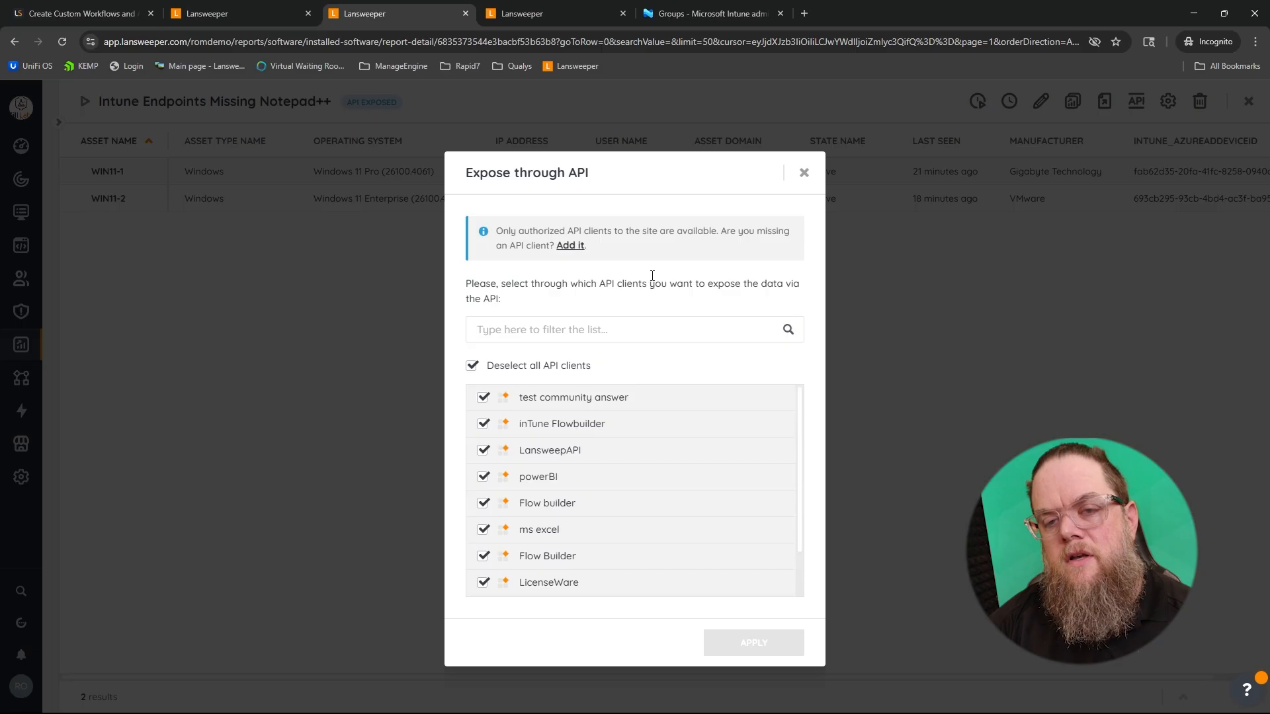
{"action": "left_click", "coordinate": [804, 174]}
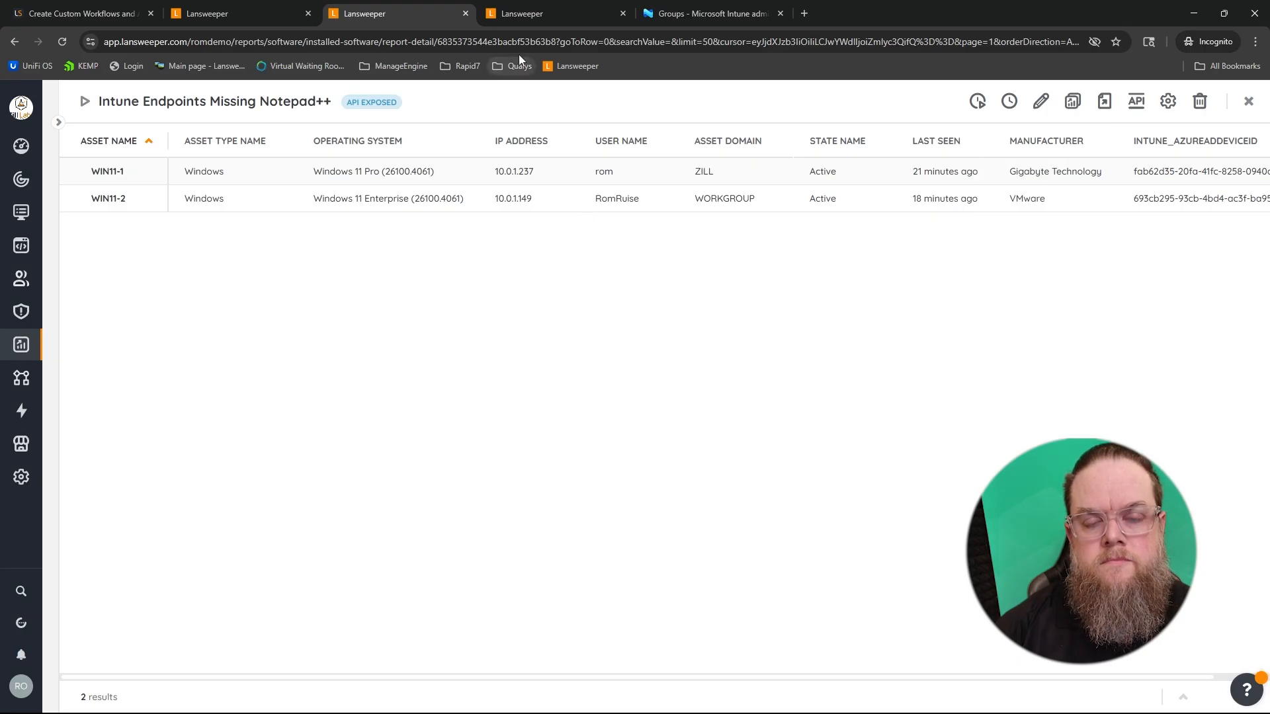
Switch to the Pro Tip 66 - Final For Real workflow in Flow Builder and review its configured connections
{"action": "left_click", "coordinate": [534, 15]}
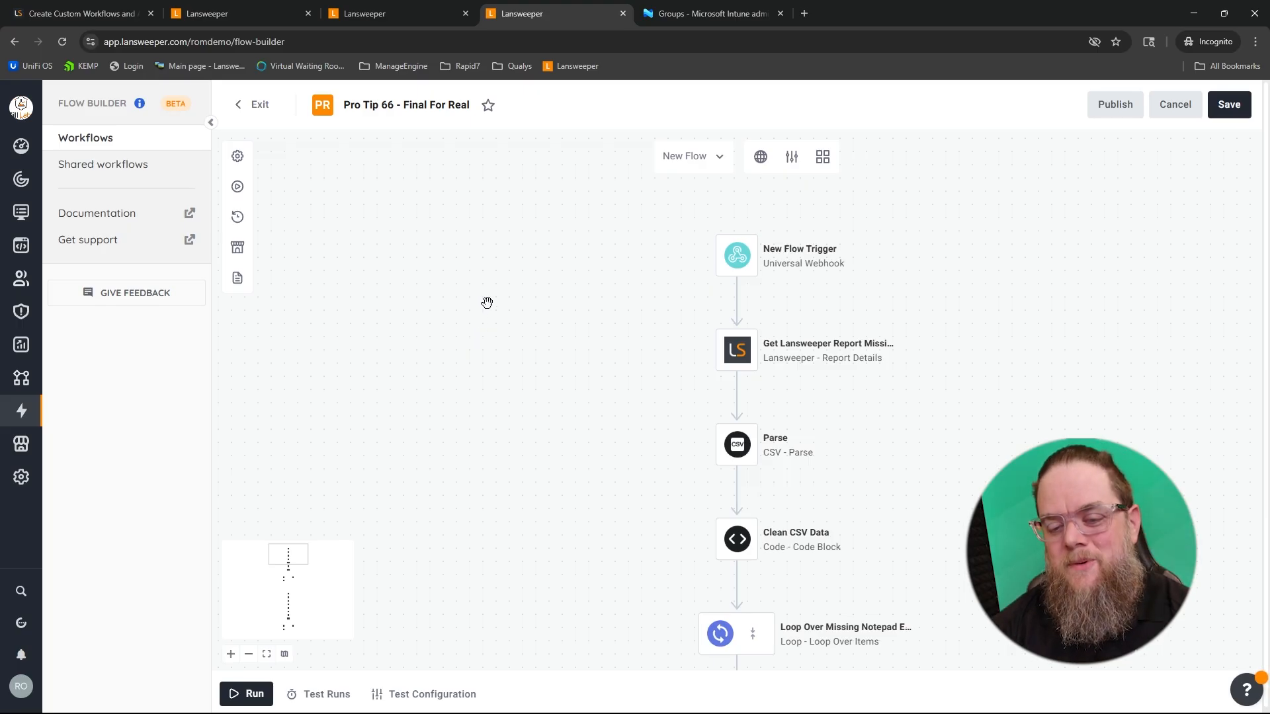
{"action": "mouse_move", "coordinate": [743, 309]}
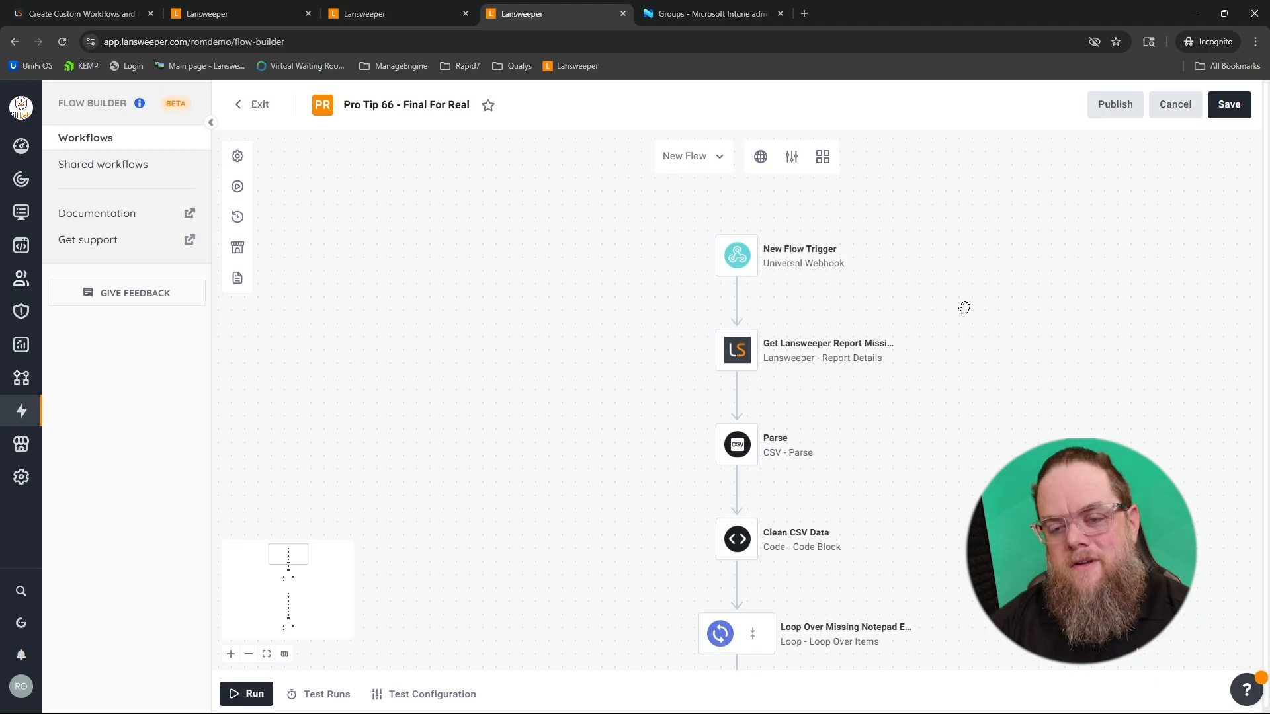
{"action": "left_click", "coordinate": [791, 156]}
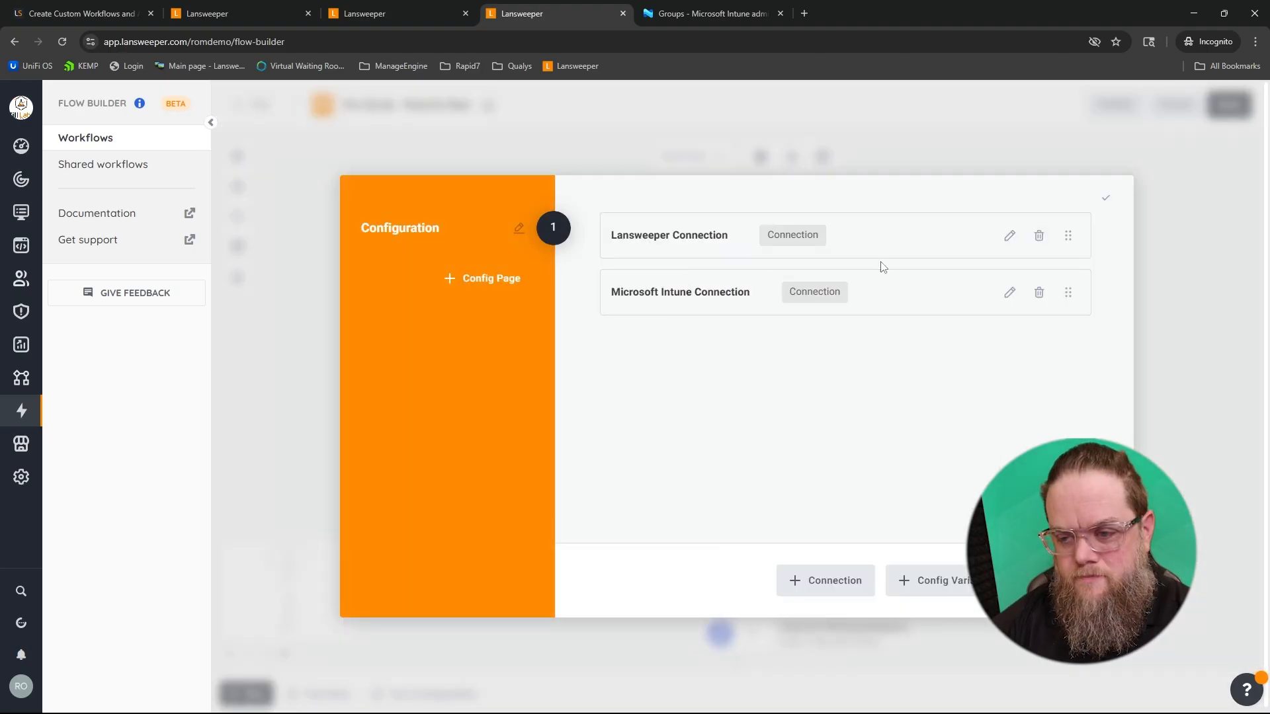
{"action": "left_click", "coordinate": [1105, 197]}
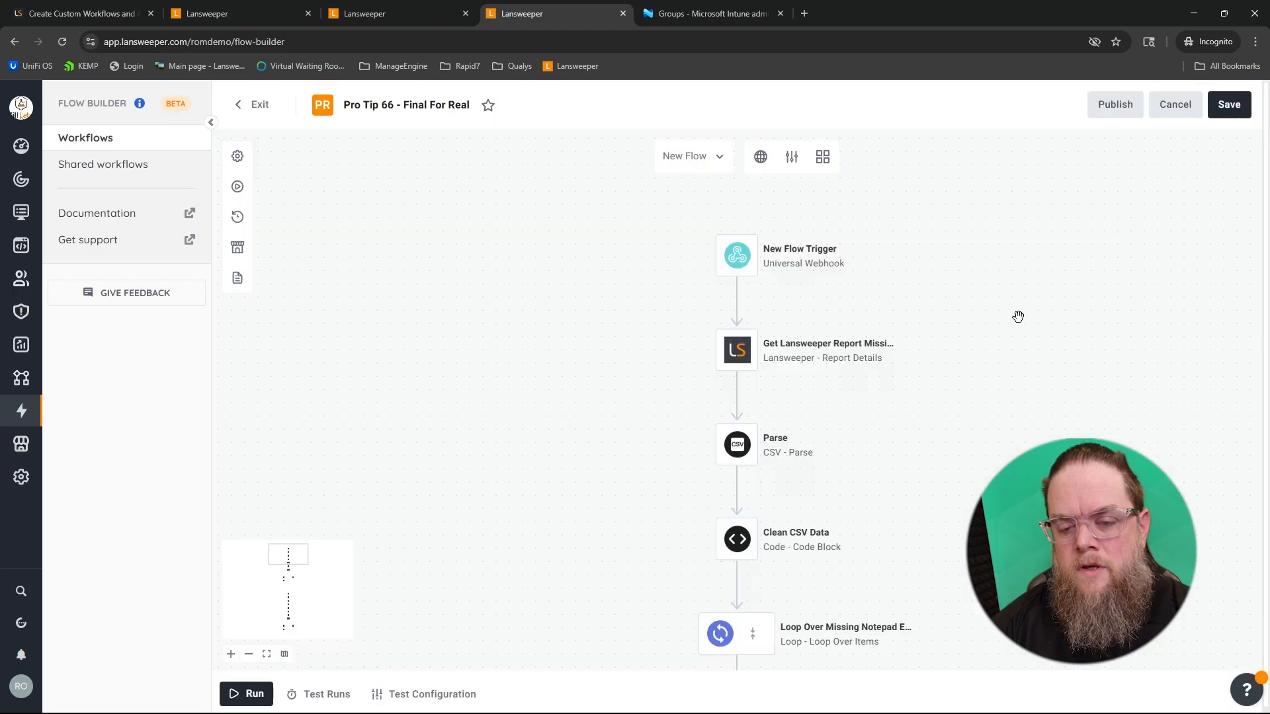
{"action": "left_click", "coordinate": [737, 327]}
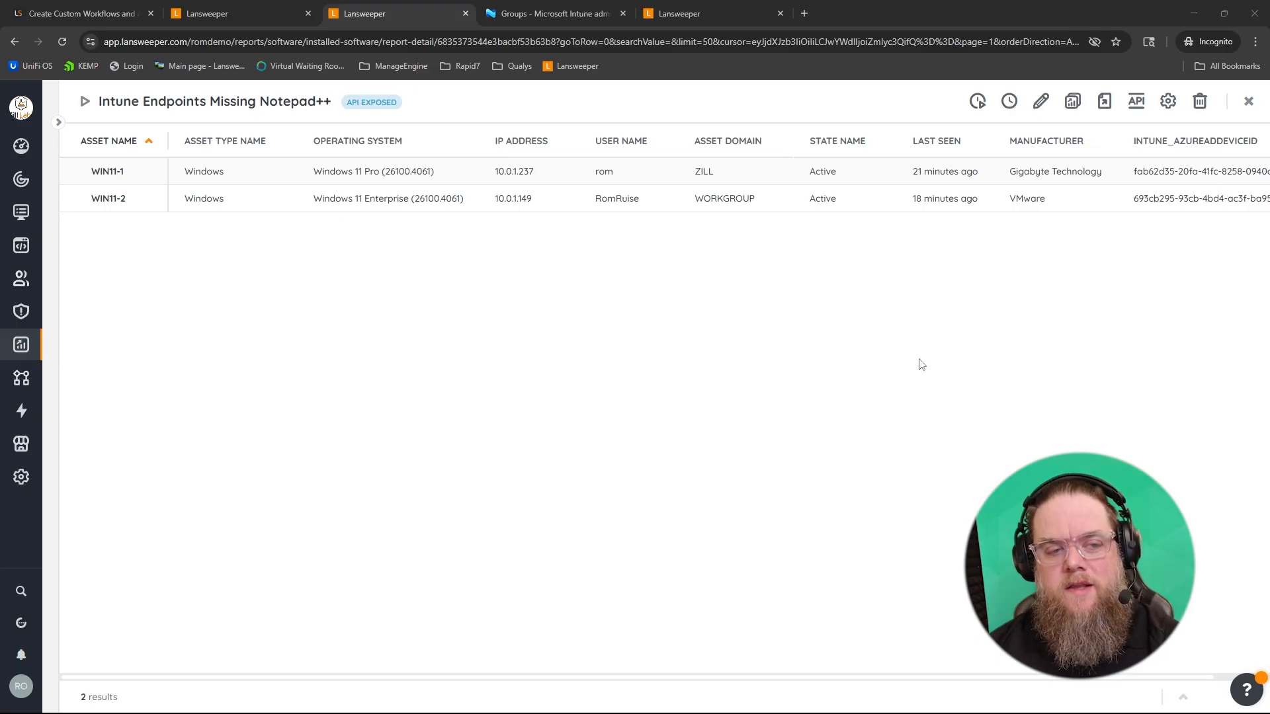
Switch to the Microsoft Intune admin center and search all groups for "notepad"
{"action": "left_click", "coordinate": [545, 12]}
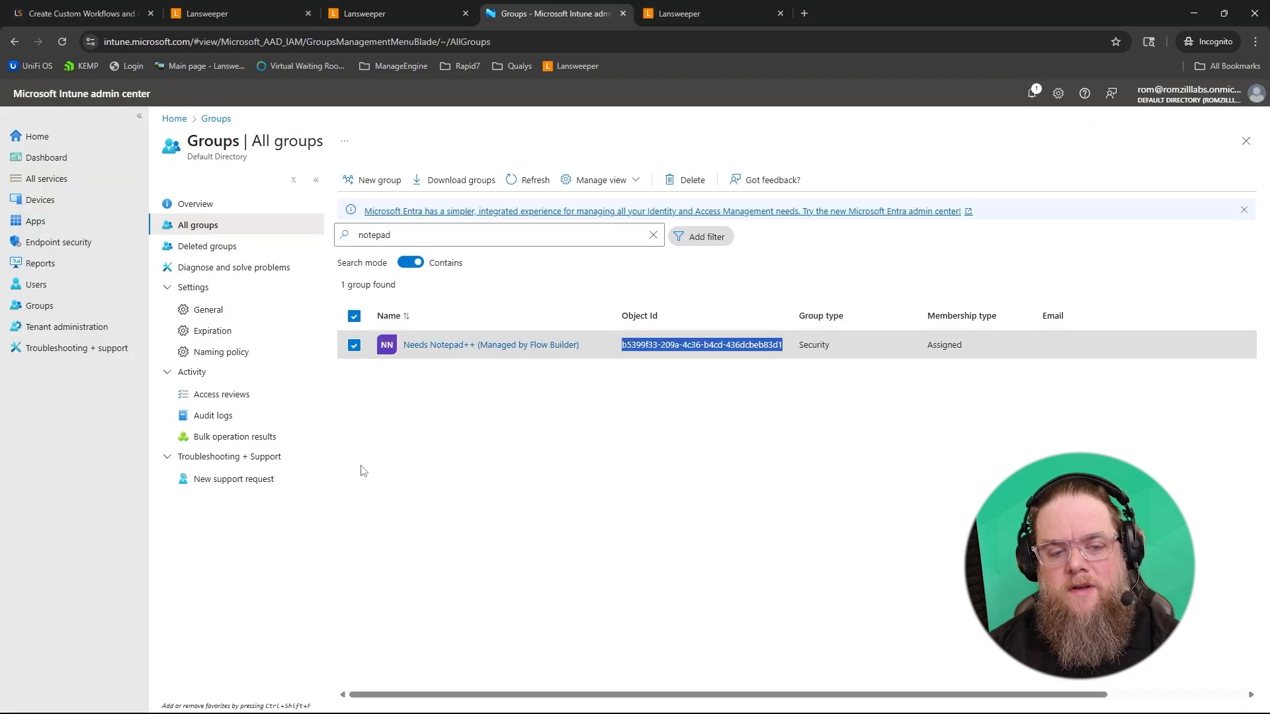
{"action": "left_click", "coordinate": [424, 235]}
{"action": "double_click", "coordinate": [395, 229]}
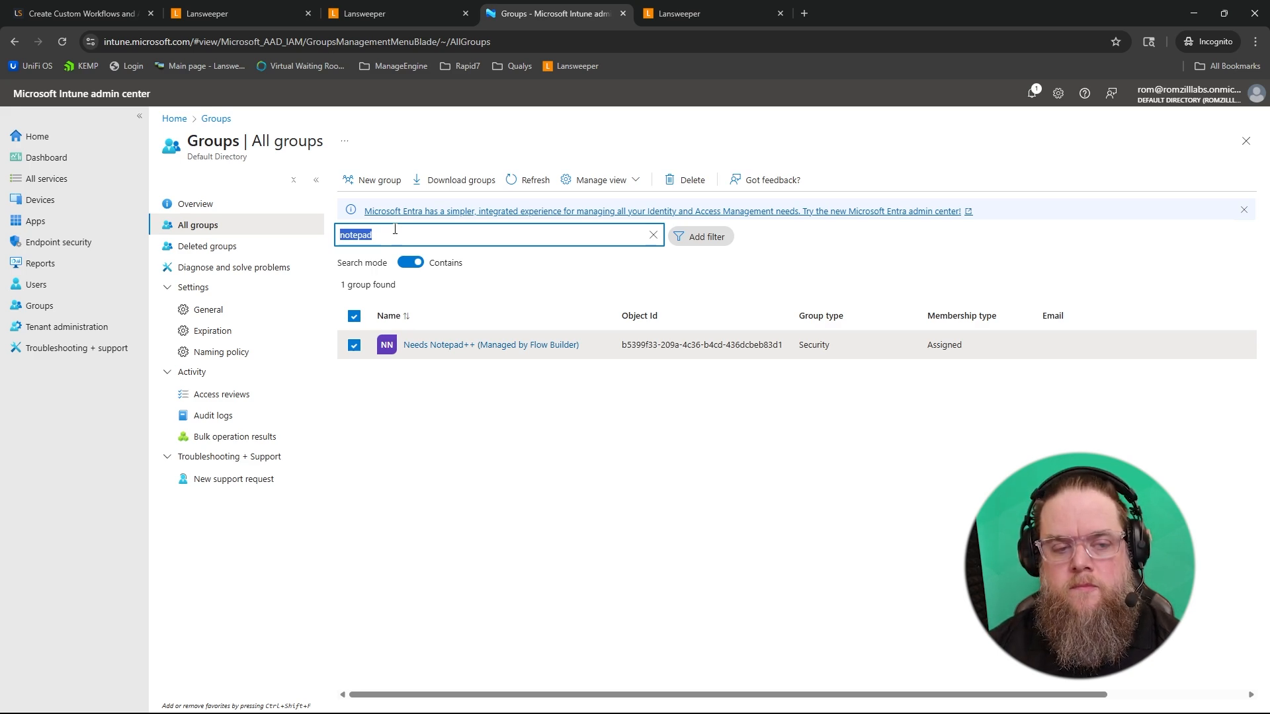
{"action": "left_click", "coordinate": [443, 349]}
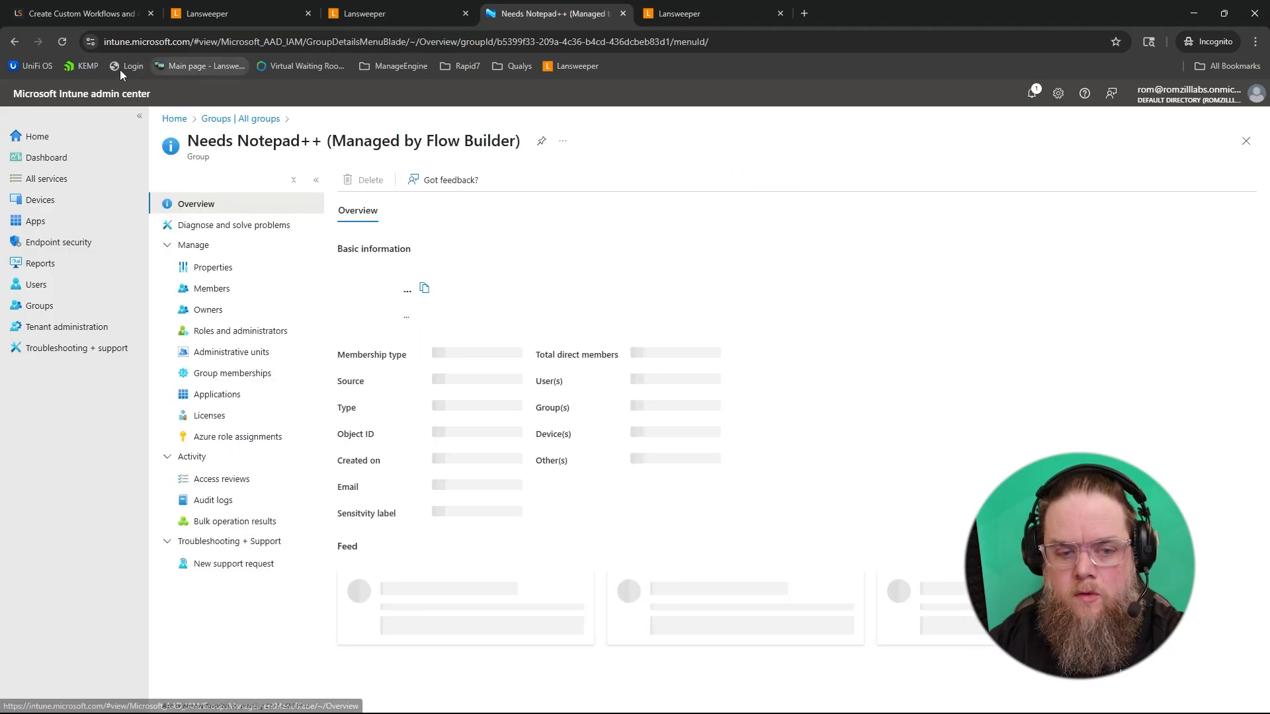
{"action": "left_click", "coordinate": [15, 41]}
{"action": "left_click", "coordinate": [474, 235]}
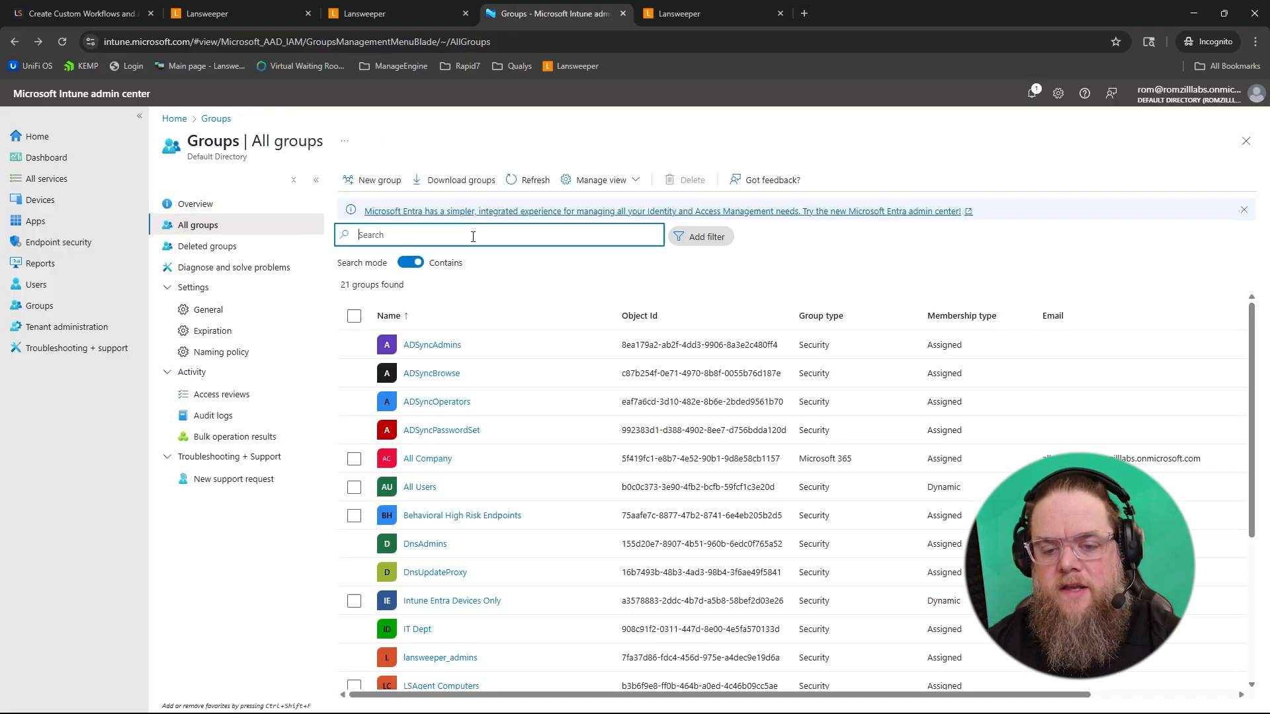
{"action": "type", "text": "notepad"}
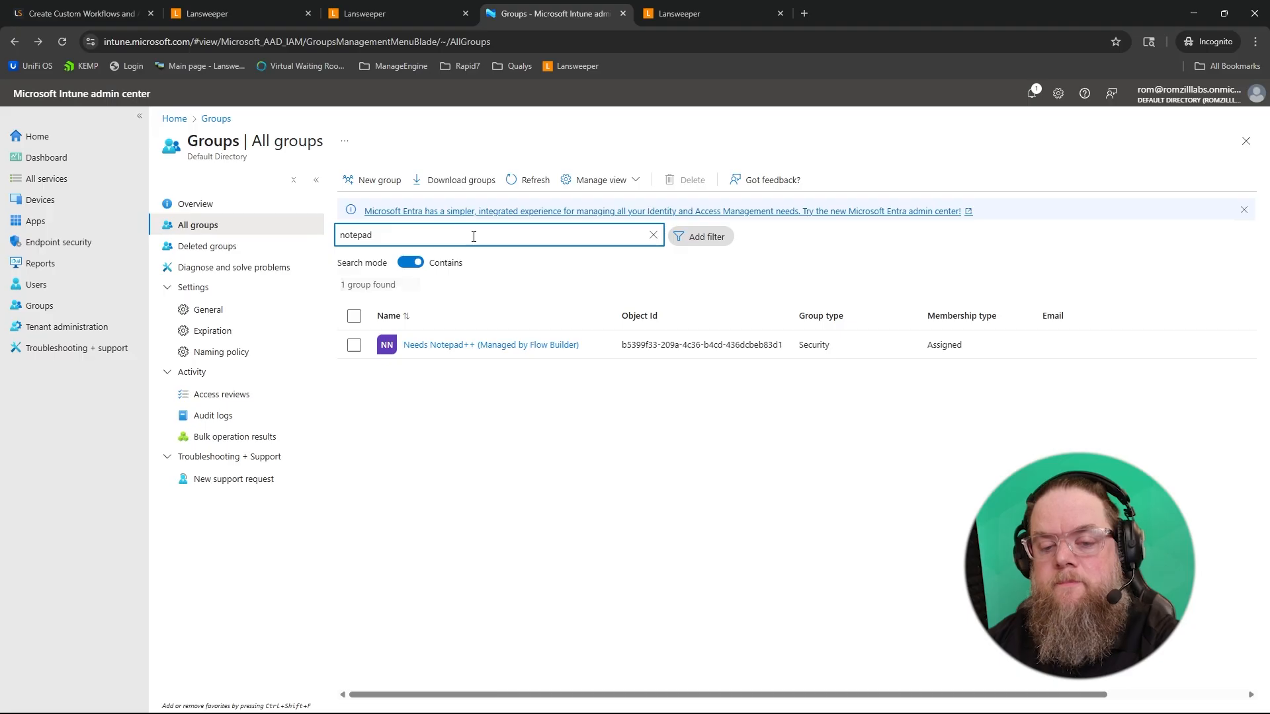
Highlight the Object Id of the Needs Notepad++ (Managed by Flow Builder) group and open its members list
{"action": "triple_click", "coordinate": [656, 344]}
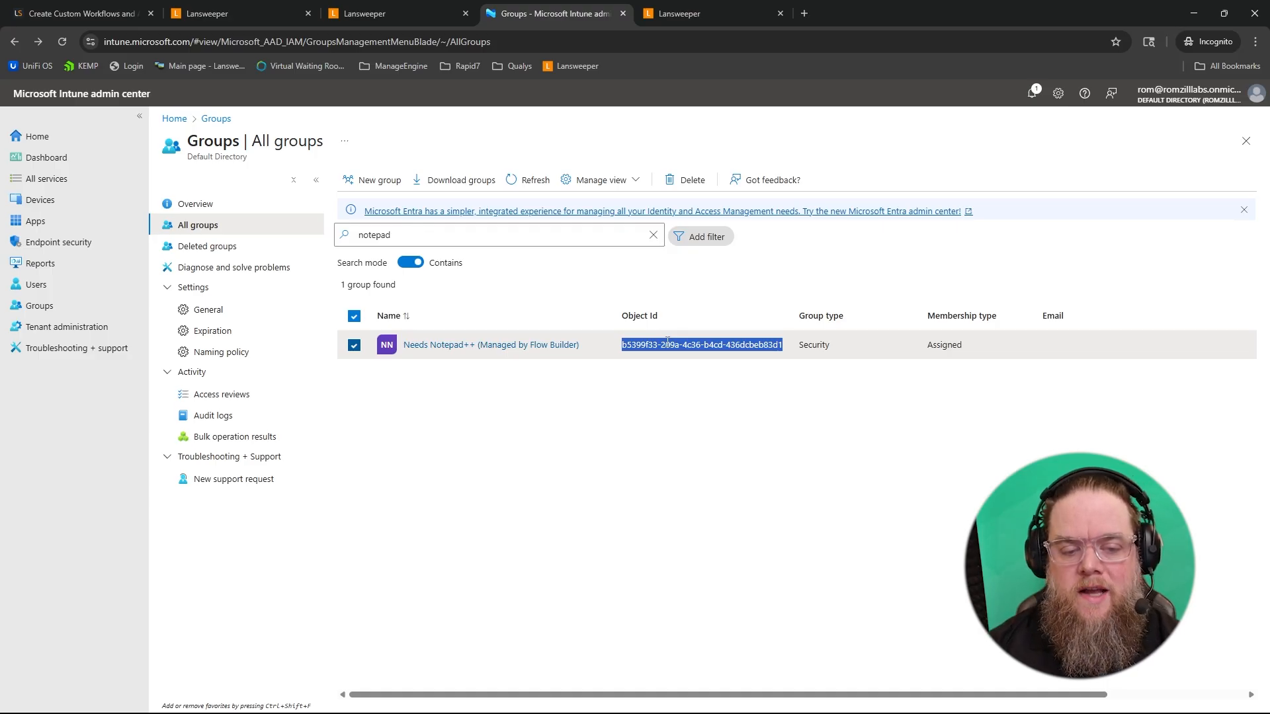
{"action": "left_click", "coordinate": [487, 347]}
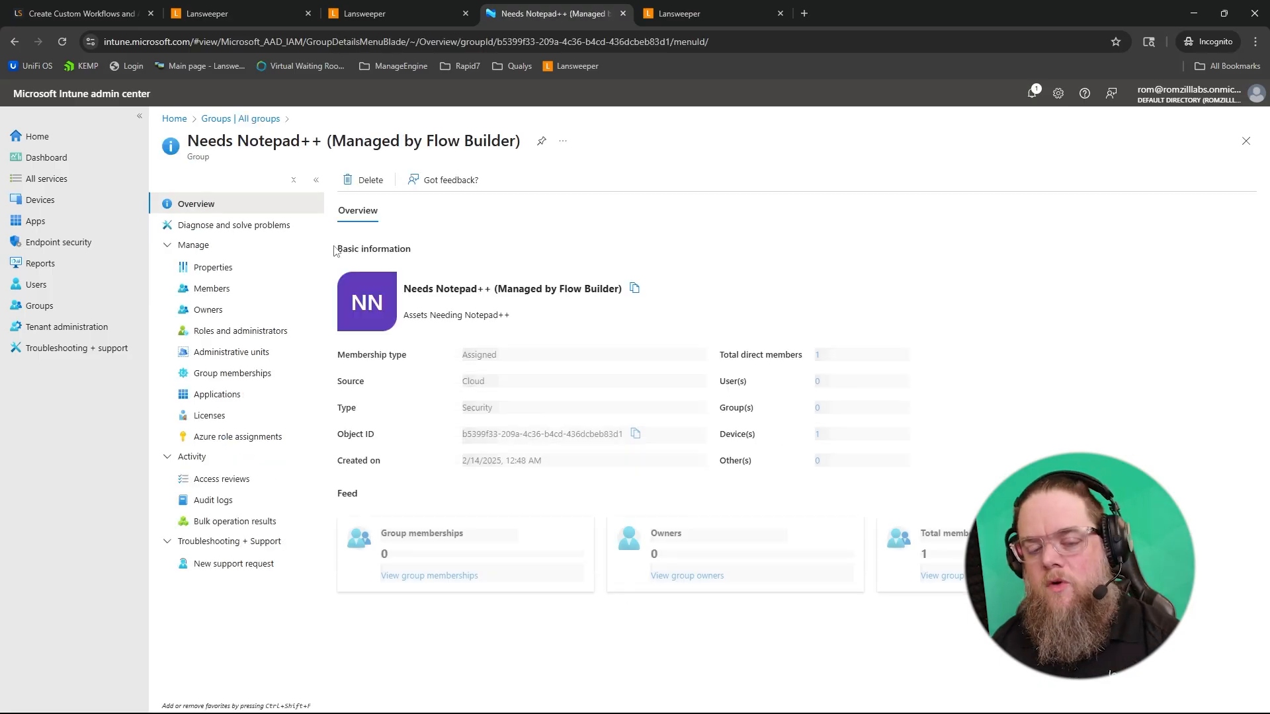
{"action": "left_click", "coordinate": [225, 291]}
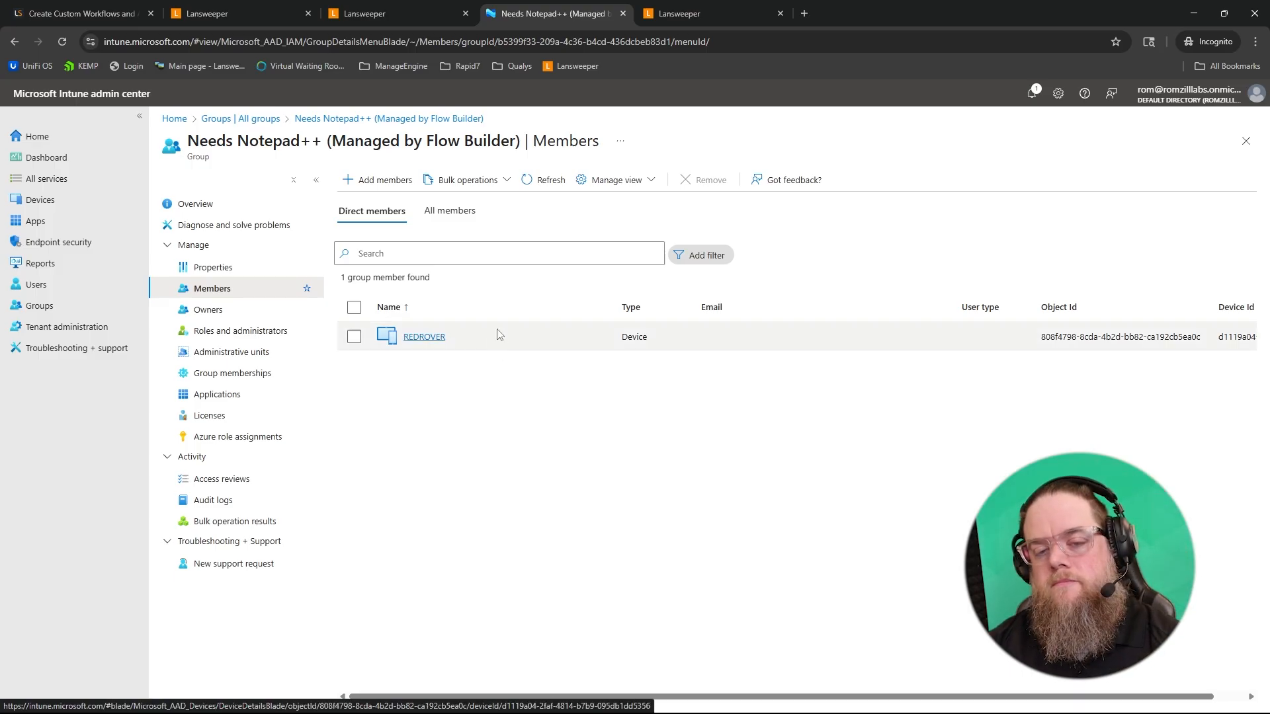
Return to the Flow Builder workflow and open the configuration of the Get Lansweeper Report Missing Notepad++ step
{"action": "left_click", "coordinate": [666, 13]}
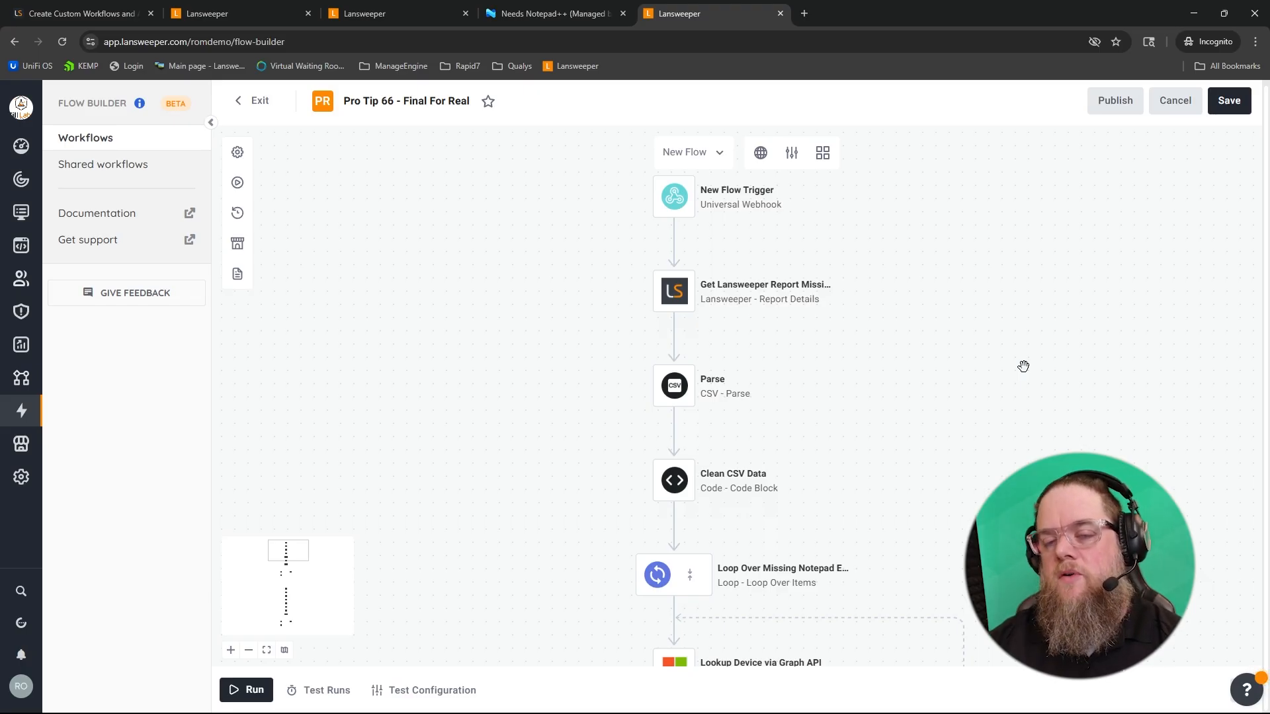
{"action": "scroll", "coordinate": [960, 271], "scroll_direction": "down", "scroll_amount": 1}
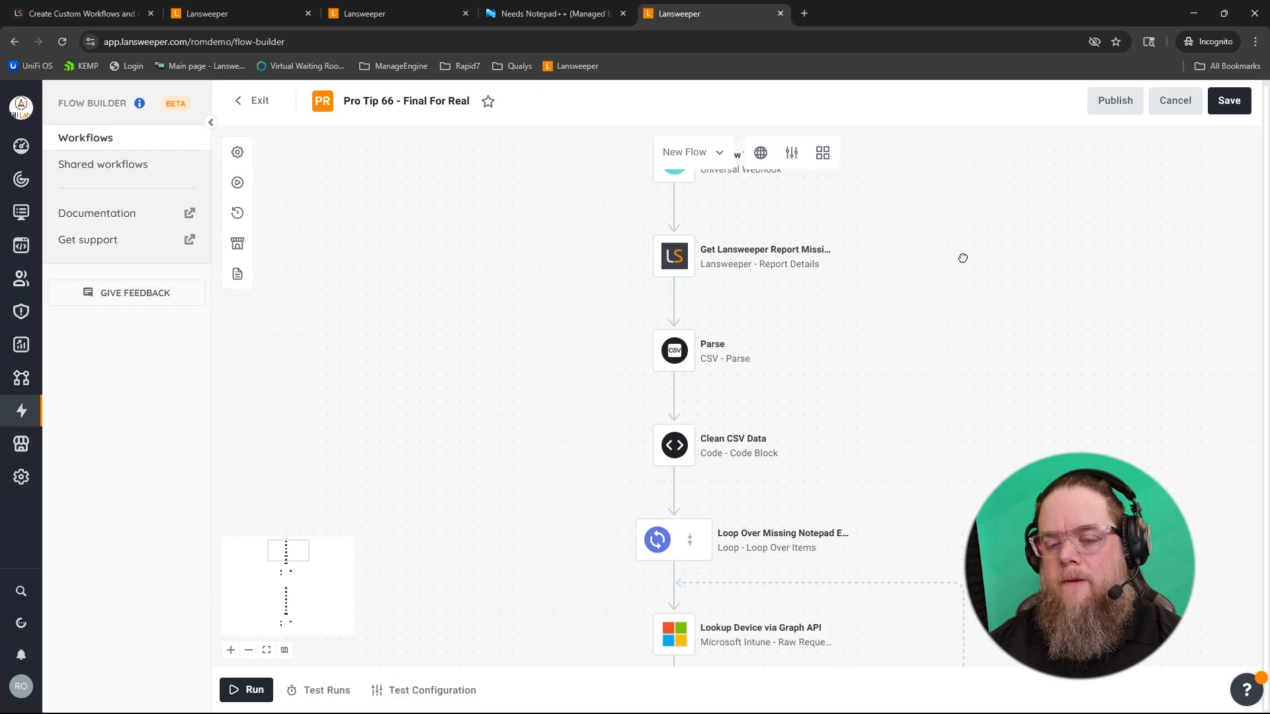
{"action": "scroll", "coordinate": [991, 324], "scroll_direction": "down", "scroll_amount": 1}
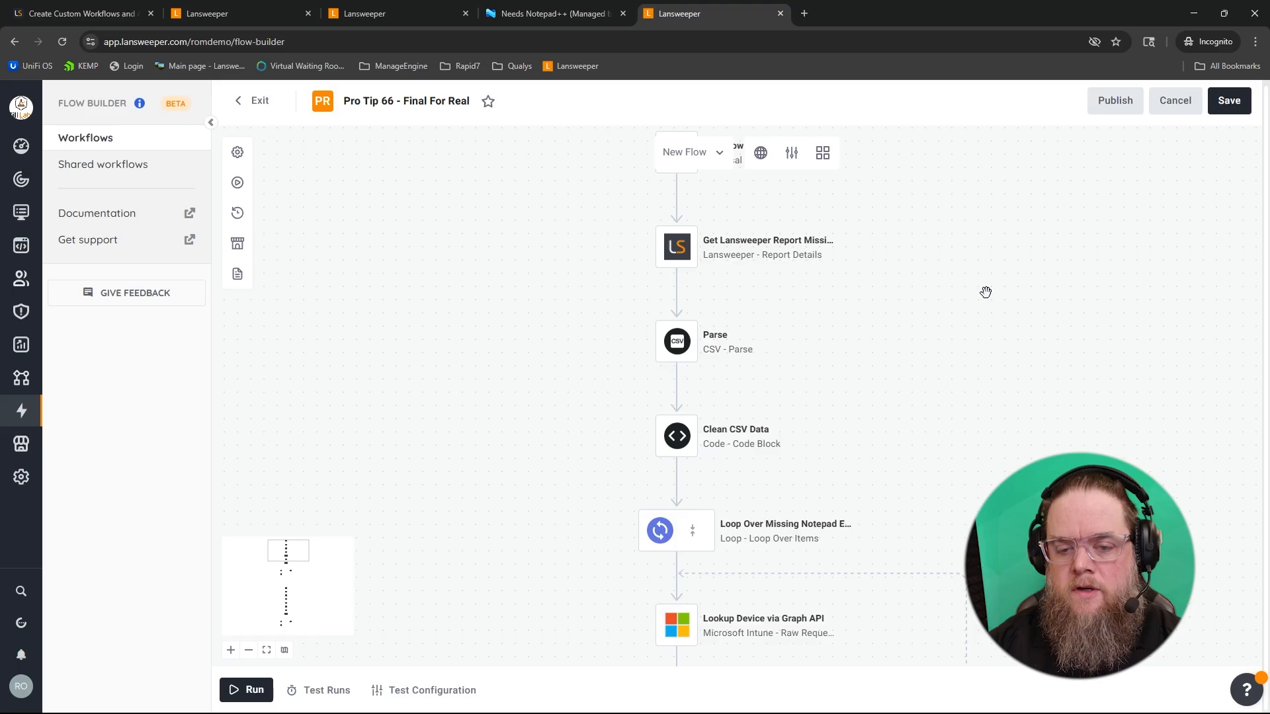
{"action": "mouse_move", "coordinate": [978, 257]}
{"action": "left_mouse_down"}
{"action": "mouse_move", "coordinate": [984, 321]}
{"action": "mouse_move", "coordinate": [988, 277]}
{"action": "left_mouse_up"}
{"action": "left_click", "coordinate": [685, 278]}
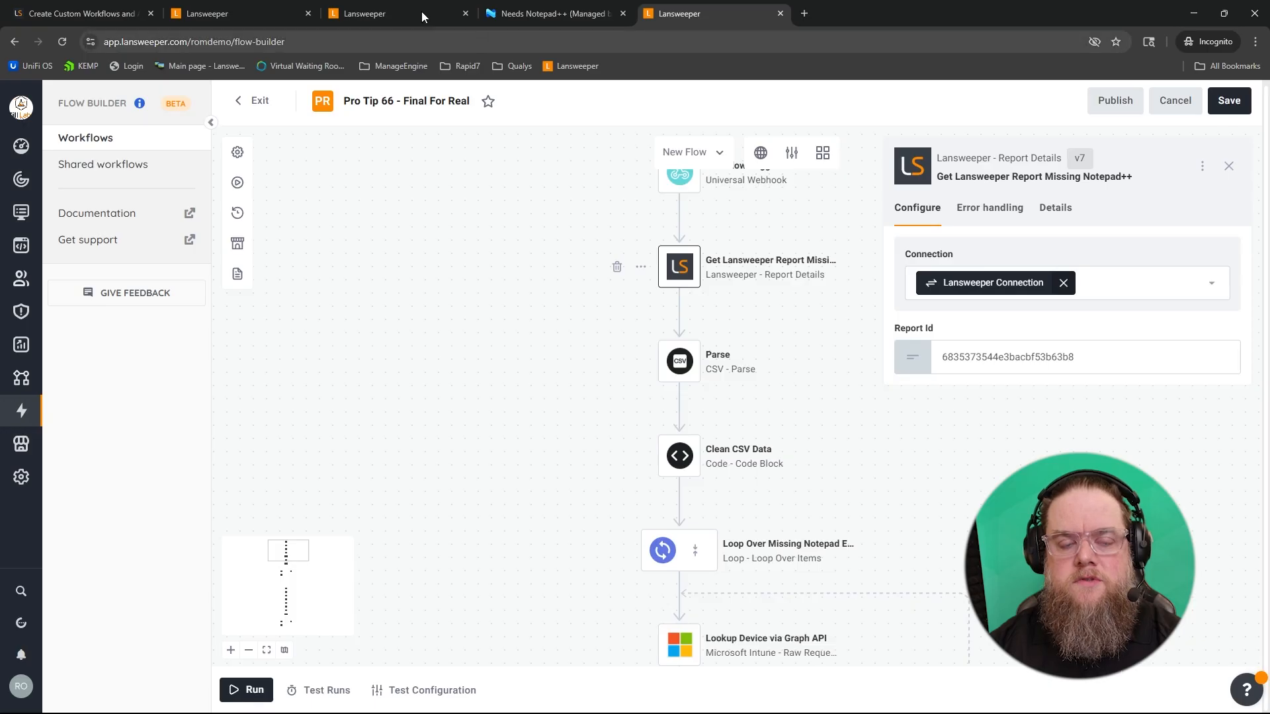
Highlight the report ID in the Intune Endpoints Missing Notepad++ report's URL and return to the workflow step's Report Id setting
{"action": "left_click", "coordinate": [364, 10]}
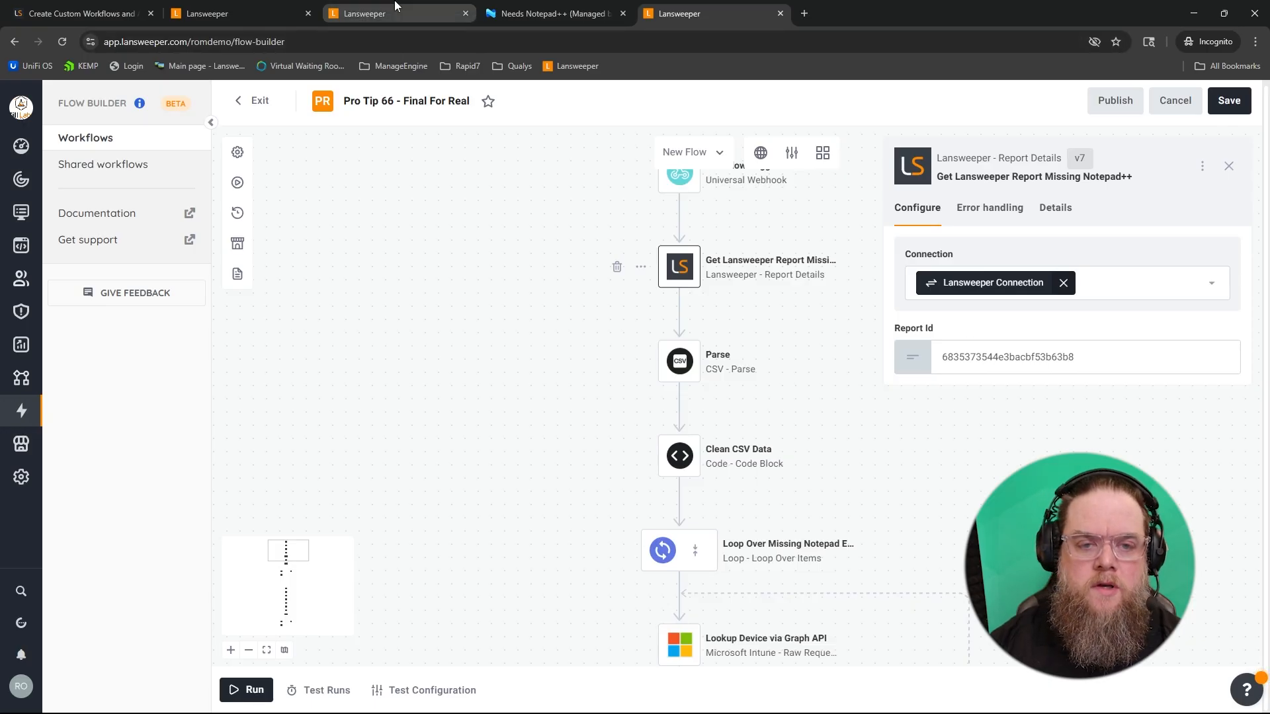
{"action": "left_click", "coordinate": [440, 42]}
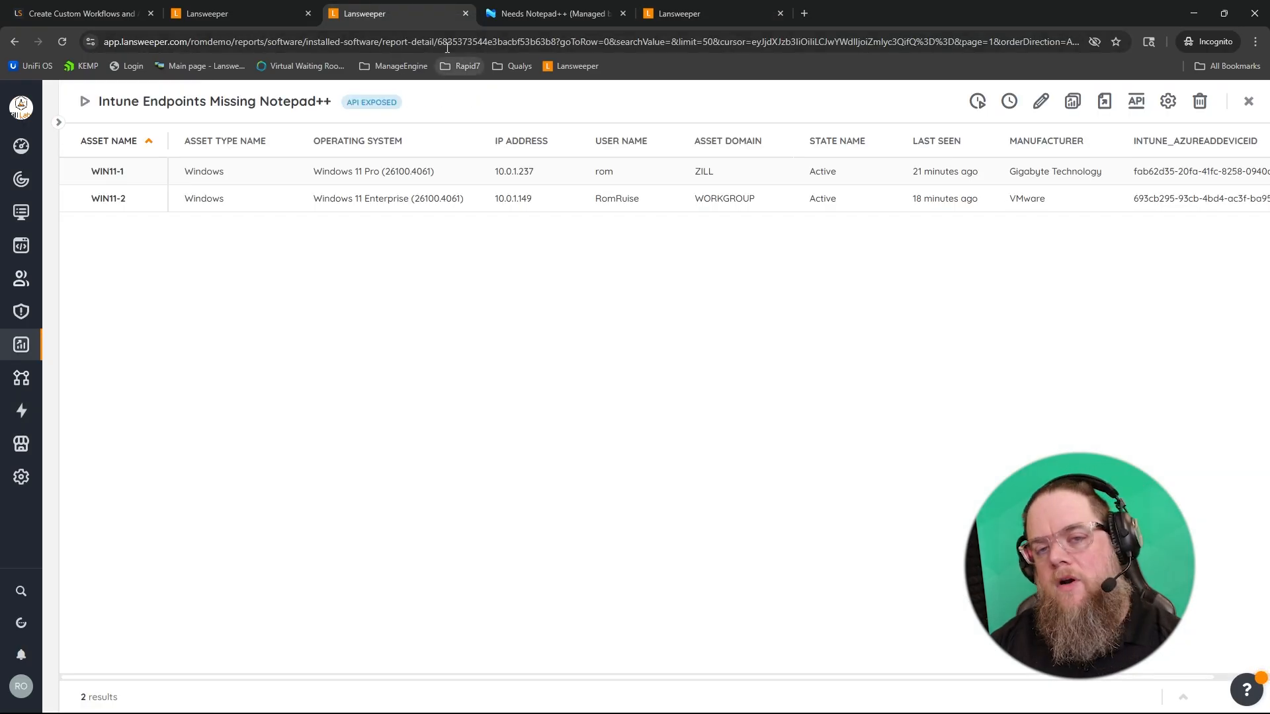
{"action": "left_click_drag", "start_coordinate": [440, 42], "coordinate": [560, 47]}
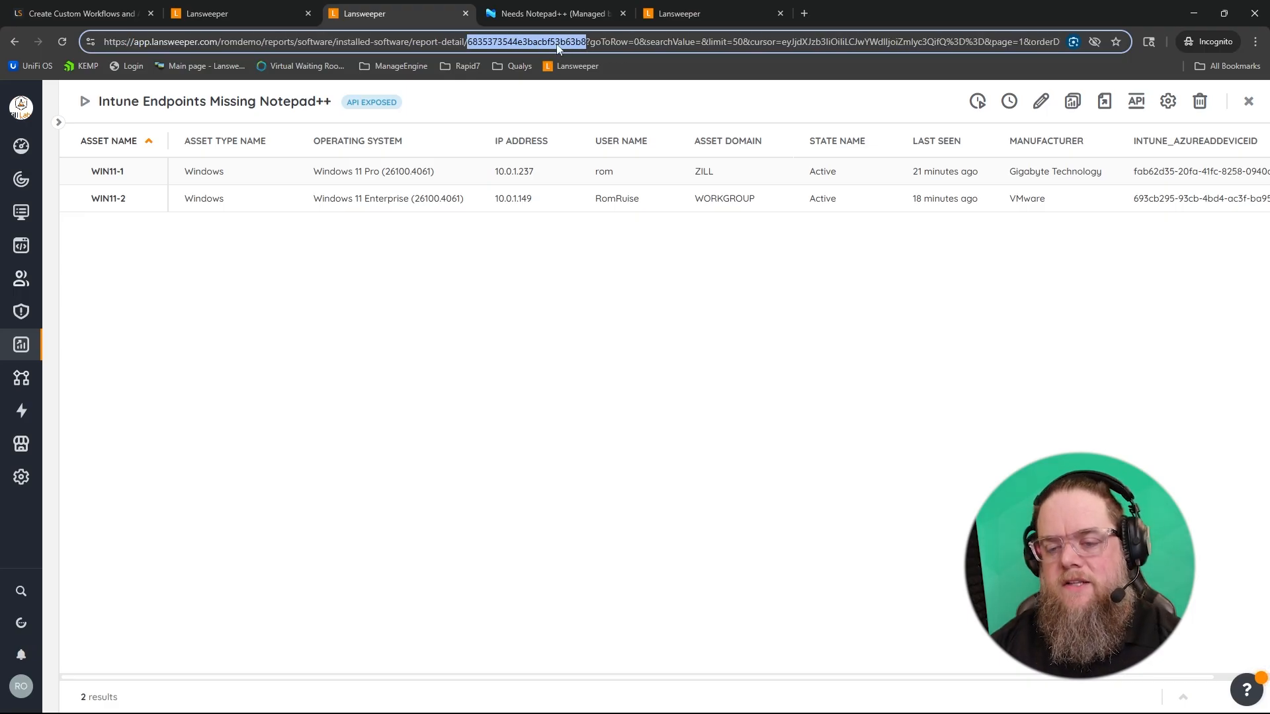
{"action": "left_click", "coordinate": [665, 15]}
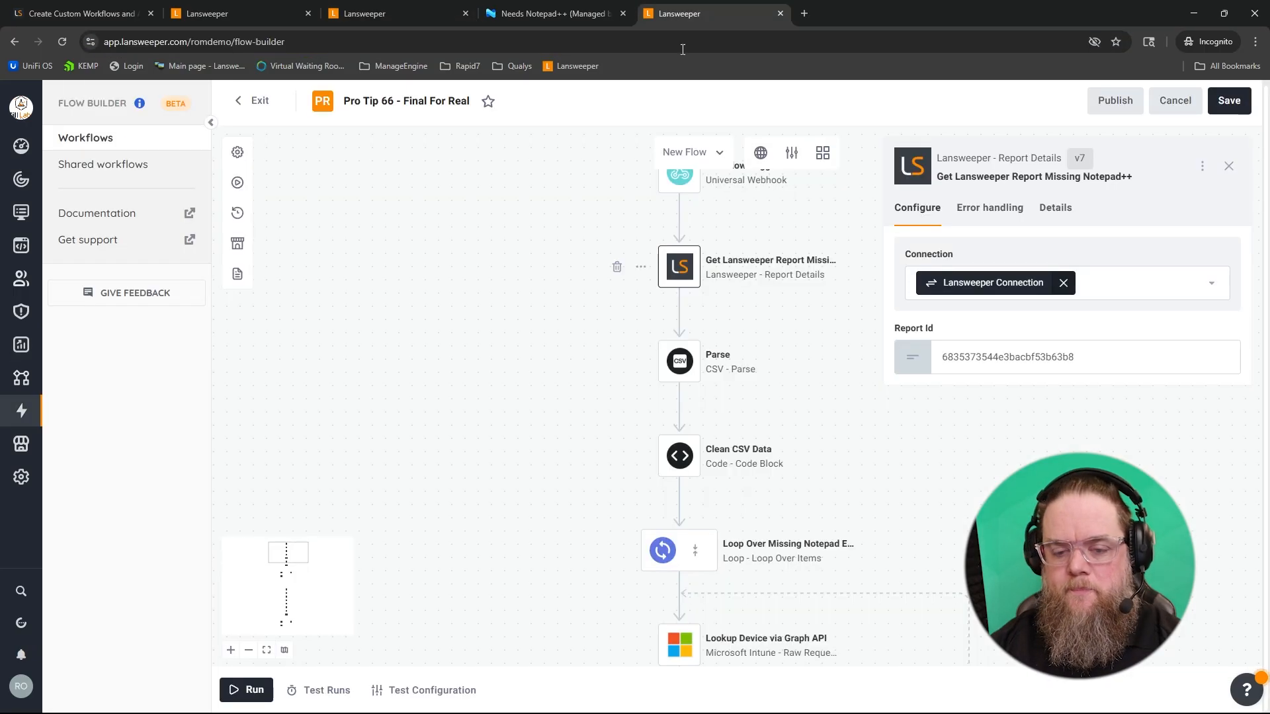
Check the Report Id of the Get Lansweeper Report step and open the Clean CSV Data step's configuration
{"action": "double_click", "coordinate": [1036, 360]}
{"action": "left_click", "coordinate": [1061, 419]}
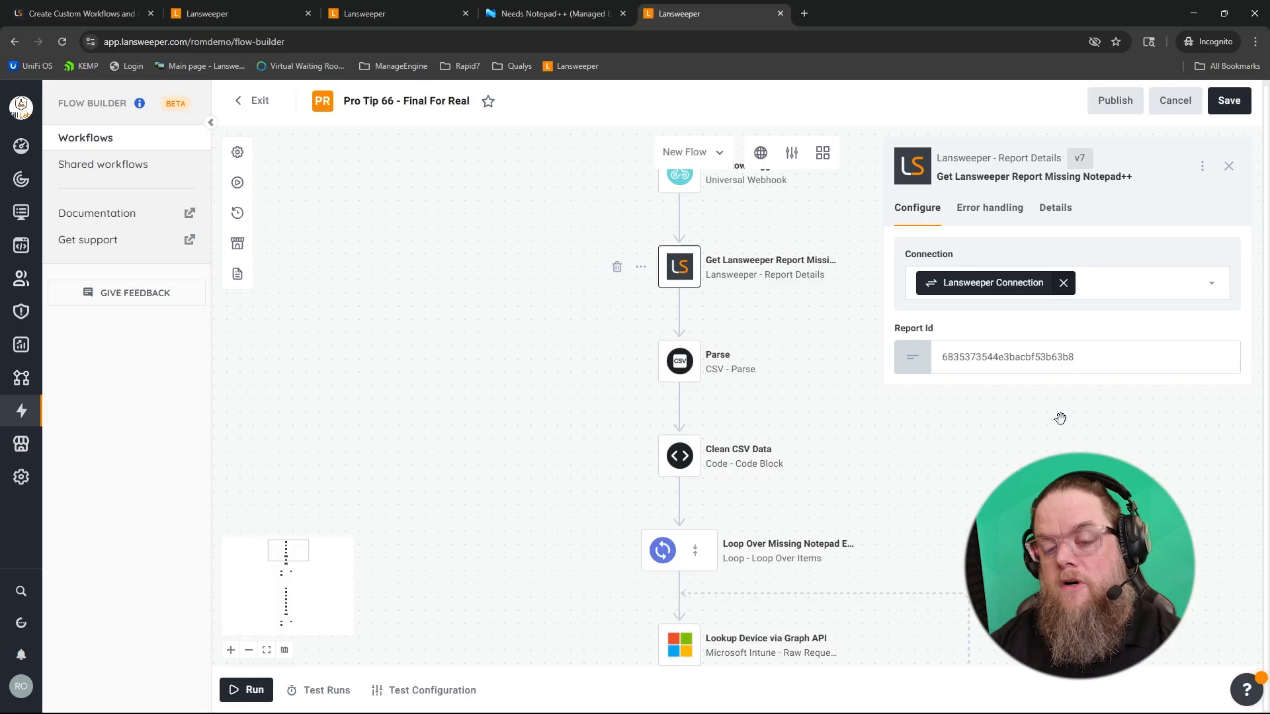
{"action": "scroll", "coordinate": [465, 322], "scroll_direction": "down", "scroll_amount": 3}
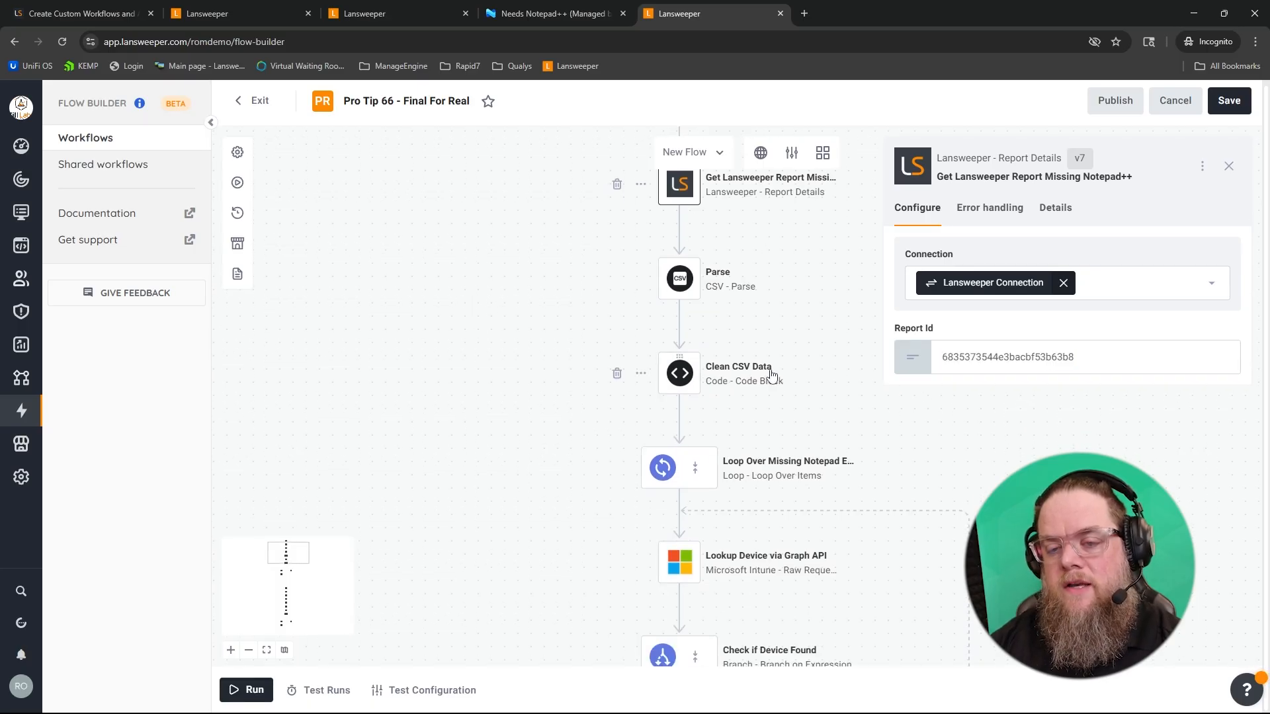
{"action": "left_click", "coordinate": [684, 376]}
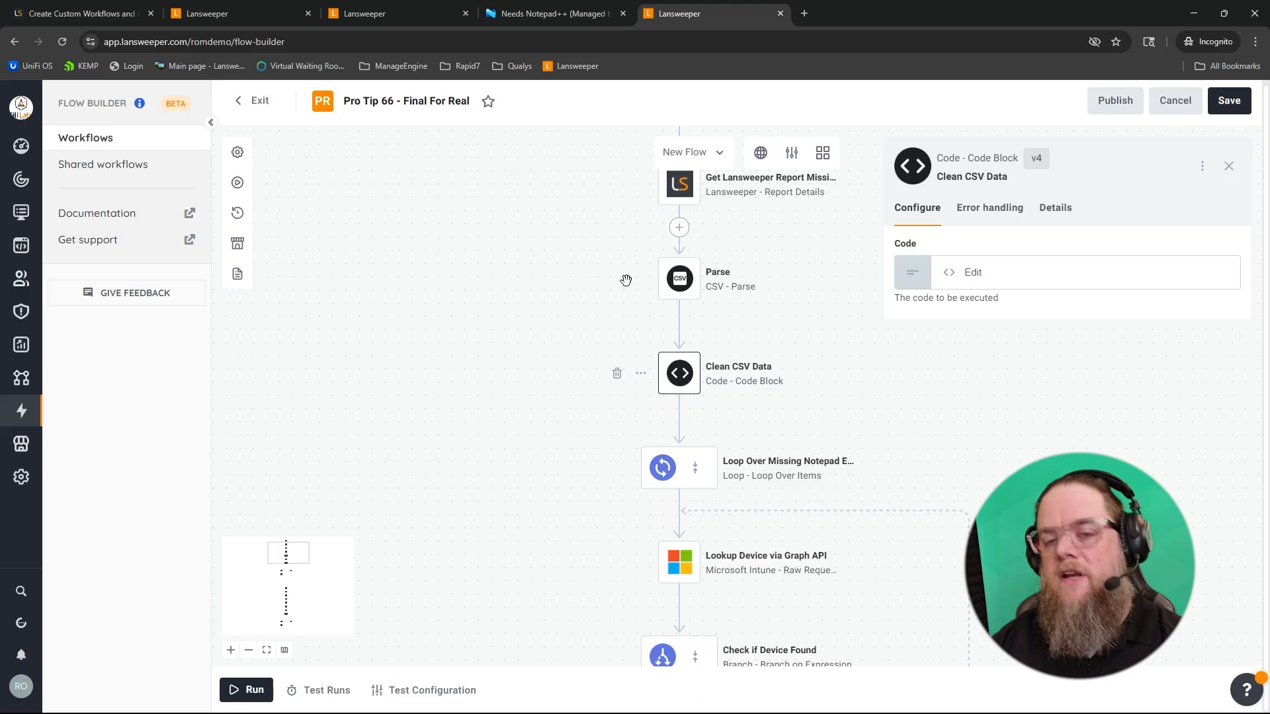
Examine the Parse step's output in the test run by expanding its data and the first row, and close the test results
{"action": "left_click_drag", "start_coordinate": [428, 668], "coordinate": [446, 484]}
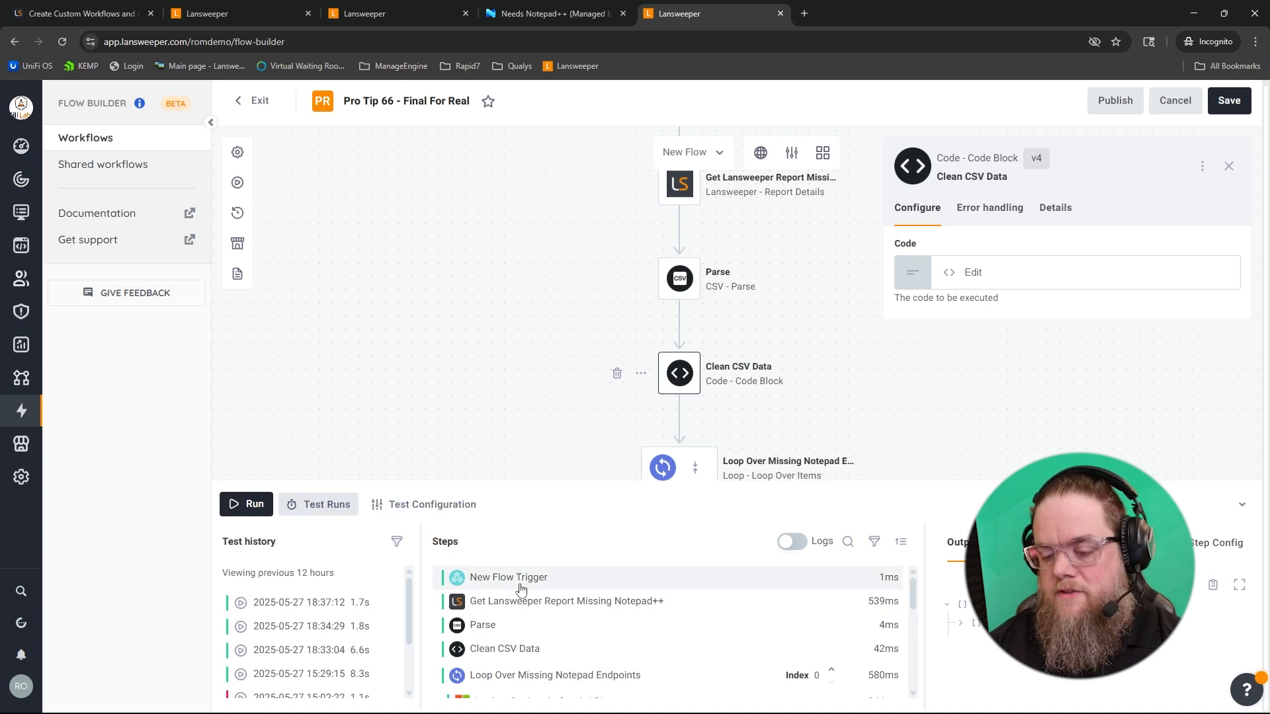
{"action": "left_click", "coordinate": [516, 625]}
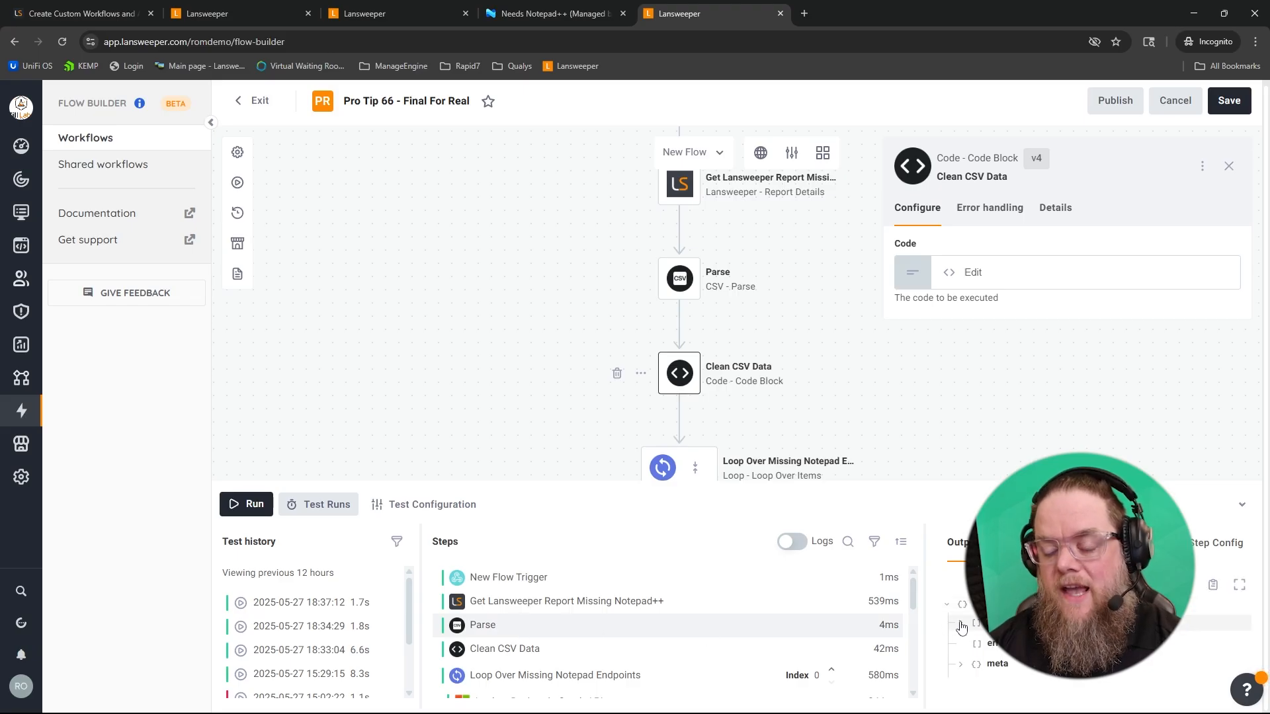
{"action": "left_click", "coordinate": [960, 625]}
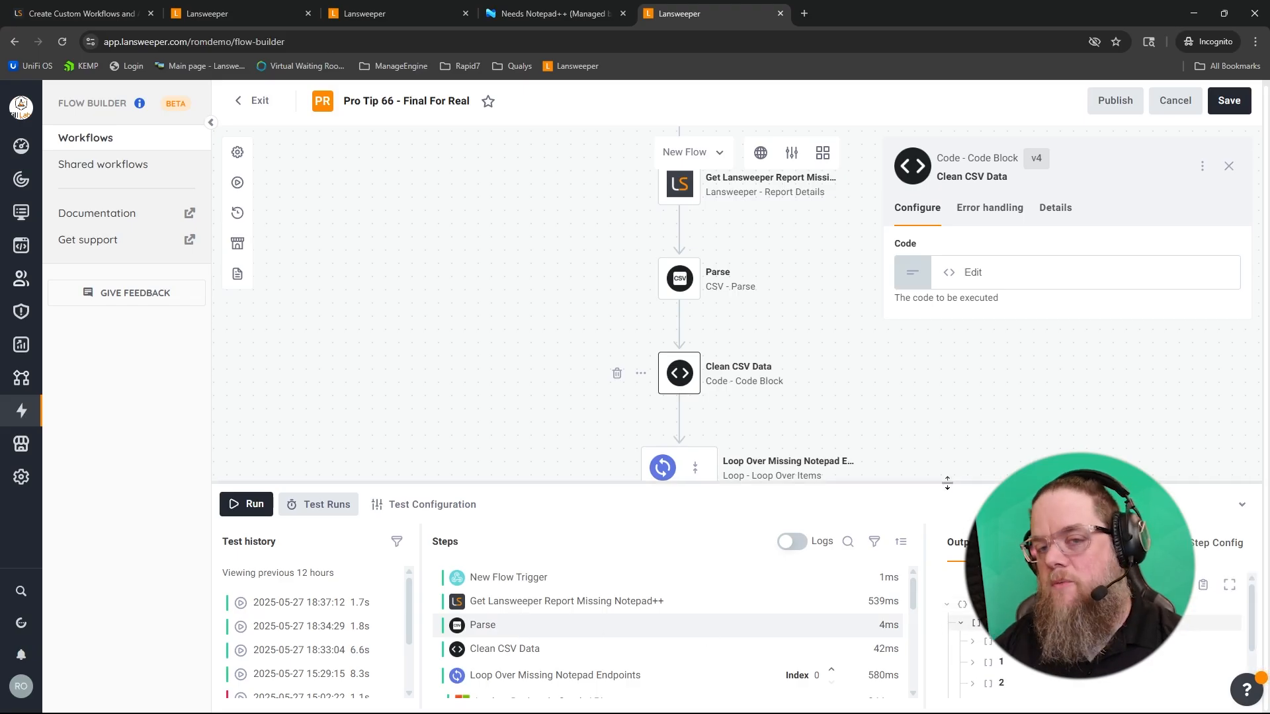
{"action": "left_click_drag", "start_coordinate": [946, 483], "coordinate": [944, 339]}
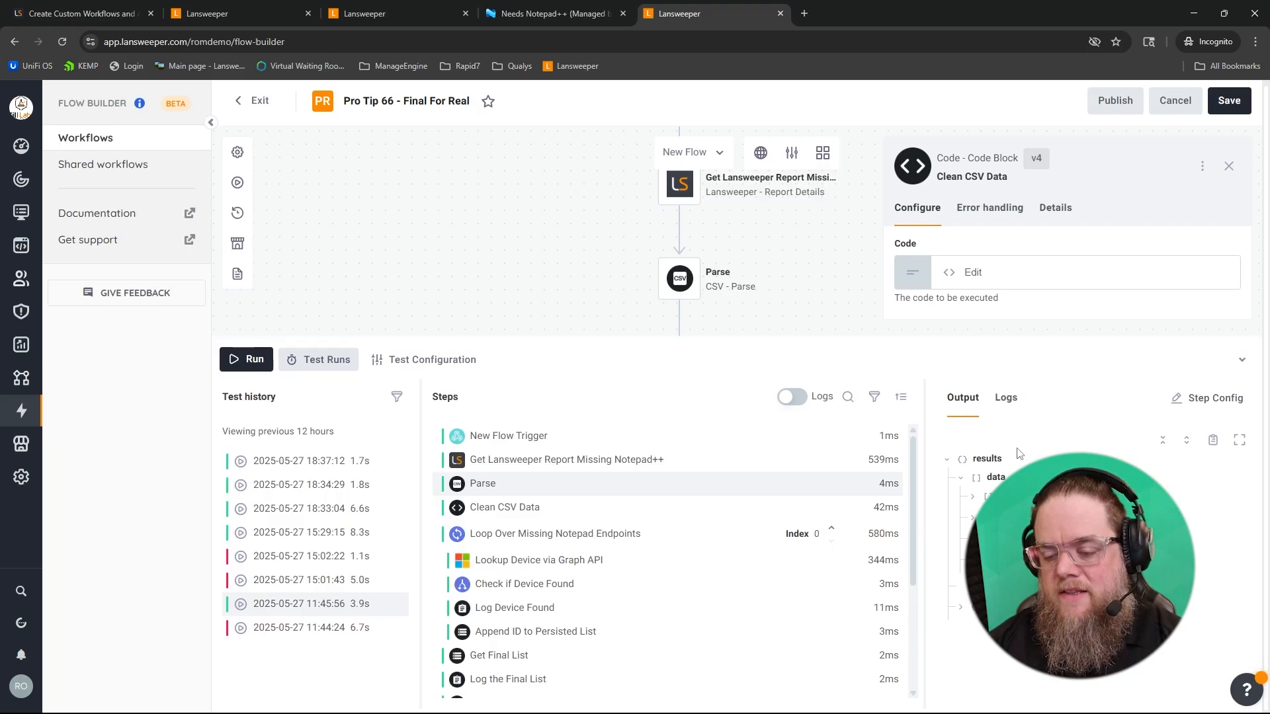
{"action": "left_click", "coordinate": [972, 500]}
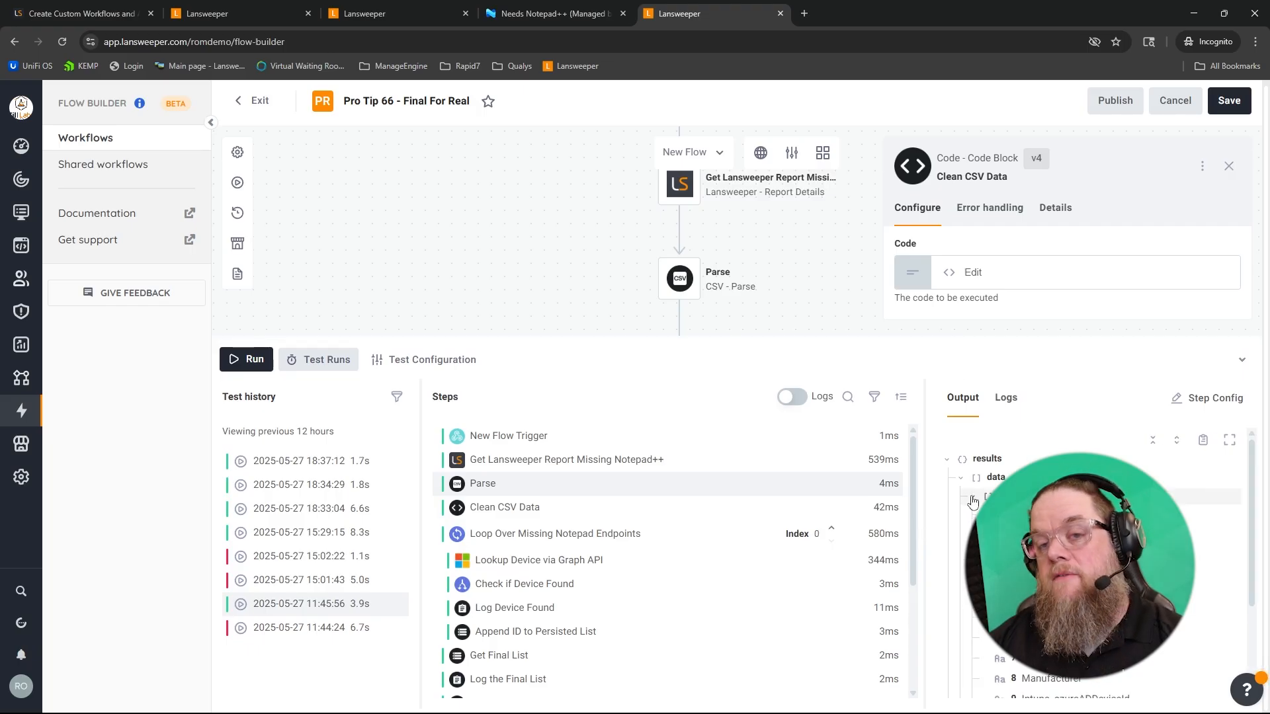
{"action": "scroll", "coordinate": [1019, 577], "scroll_direction": "down", "scroll_amount": 2}
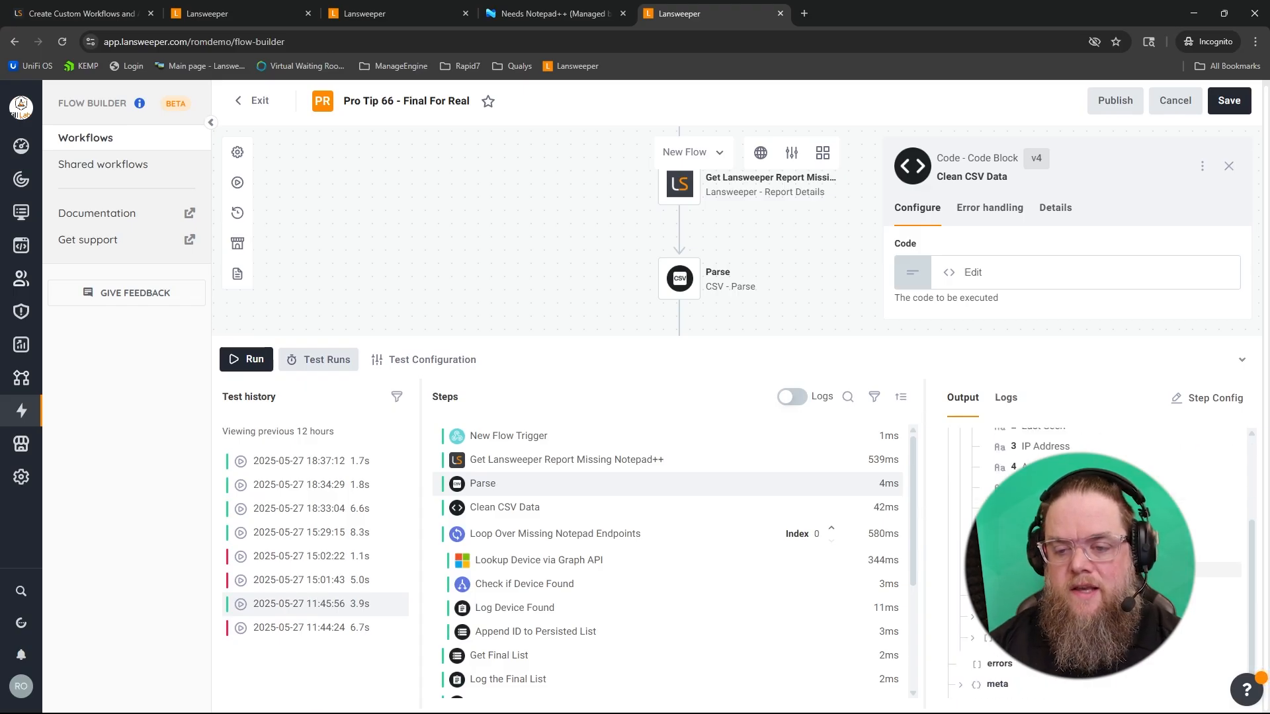
{"action": "scroll", "coordinate": [1219, 556], "scroll_direction": "up", "scroll_amount": 3}
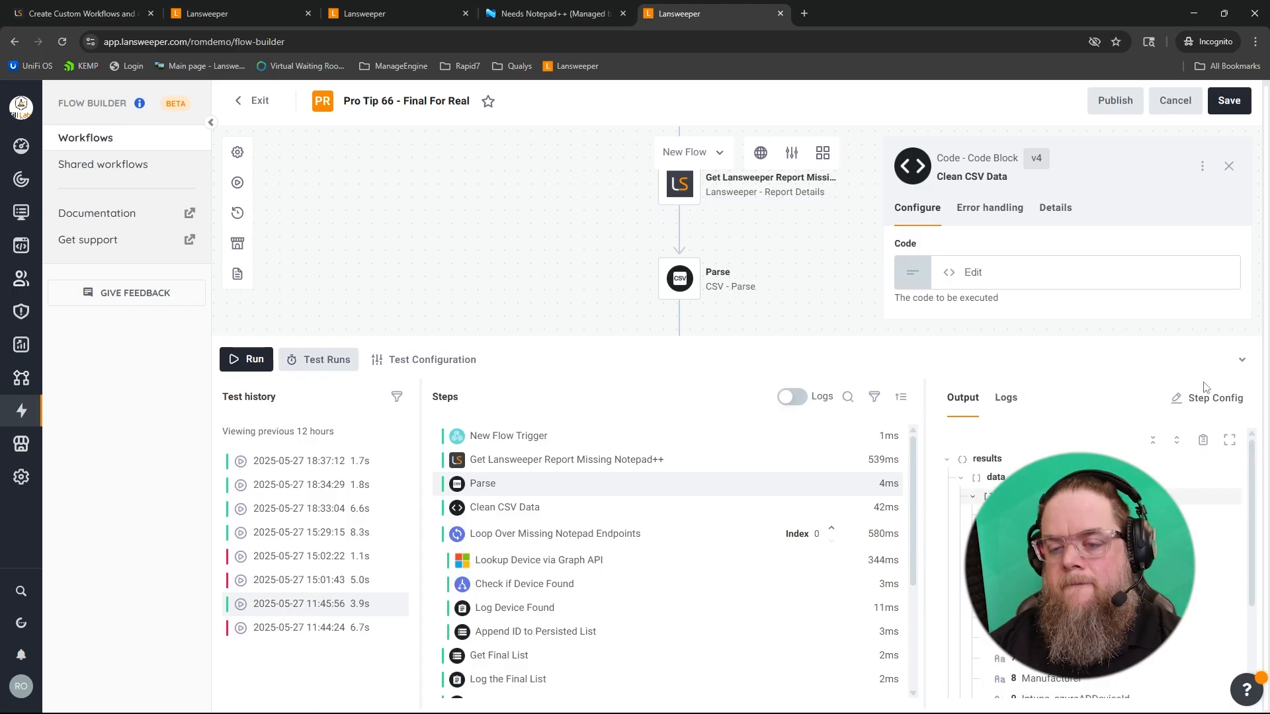
{"action": "left_click", "coordinate": [1242, 361]}
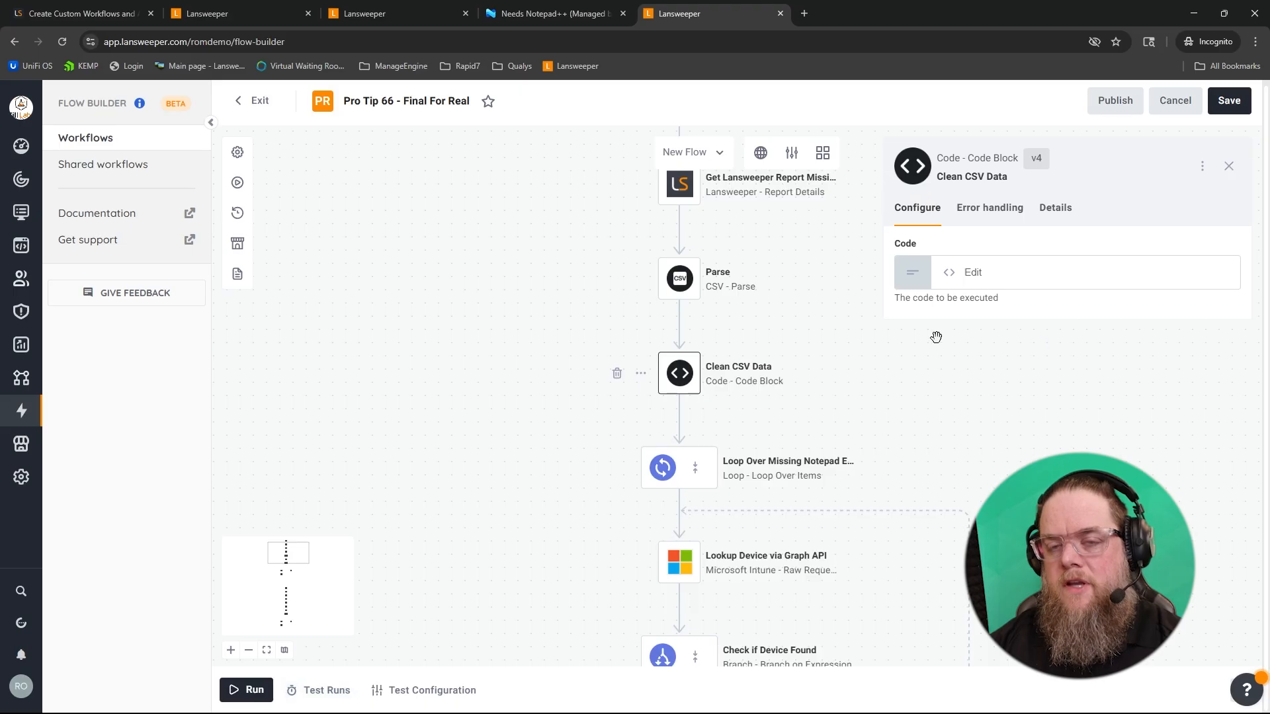
Open the Clean CSV Data code in the full-size editor and highlight the index 9 references in the EntraID column filter
{"action": "left_click", "coordinate": [973, 273]}
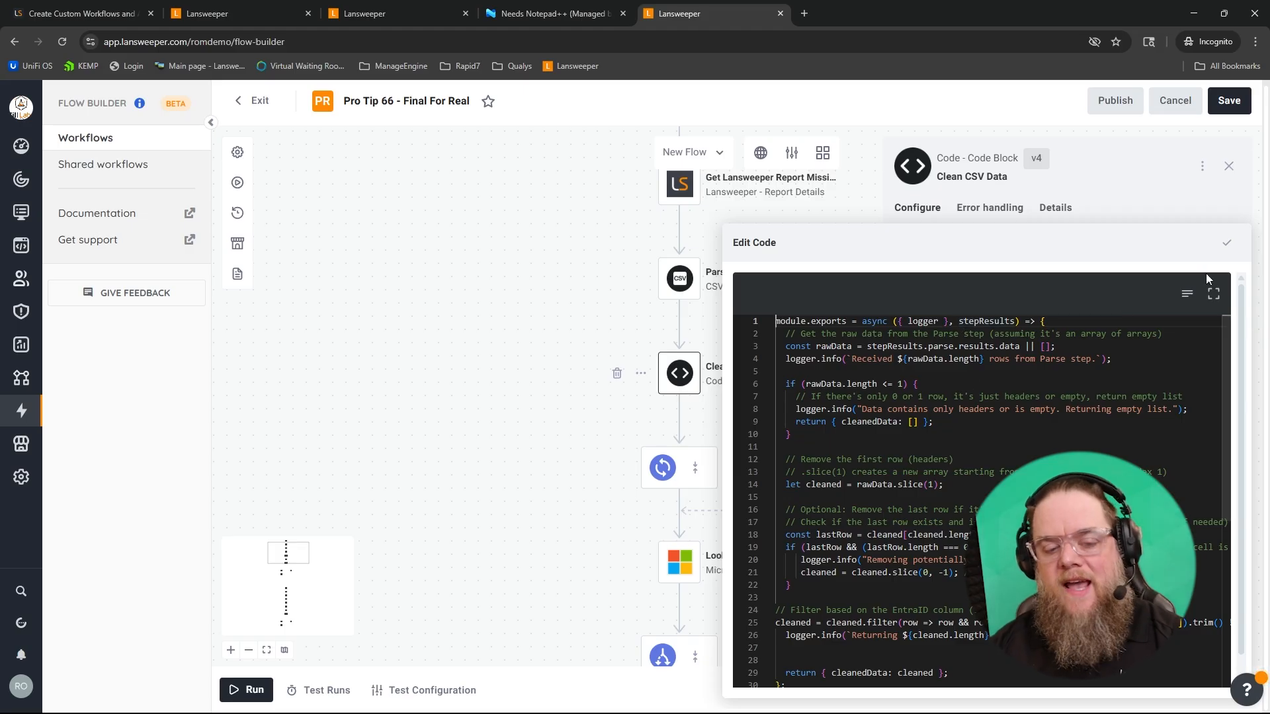
{"action": "left_click", "coordinate": [1213, 294]}
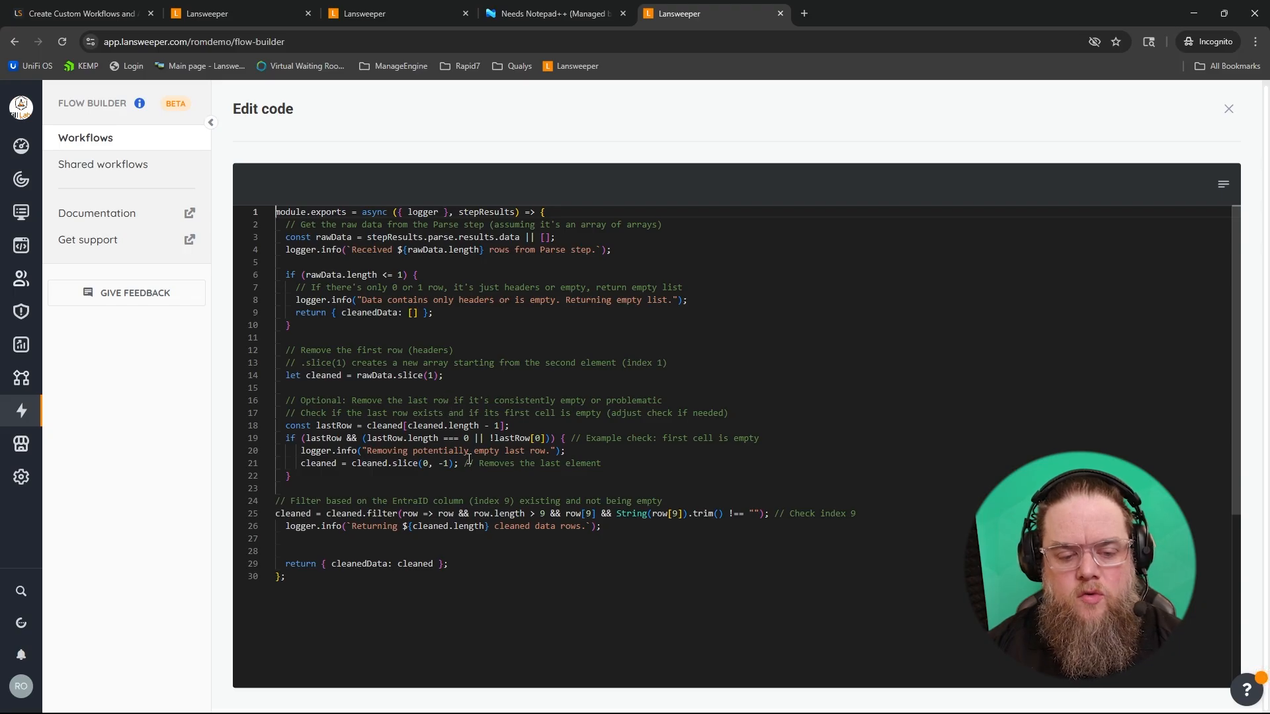
{"action": "left_click_drag", "start_coordinate": [408, 502], "coordinate": [631, 502]}
{"action": "left_click", "coordinate": [631, 502]}
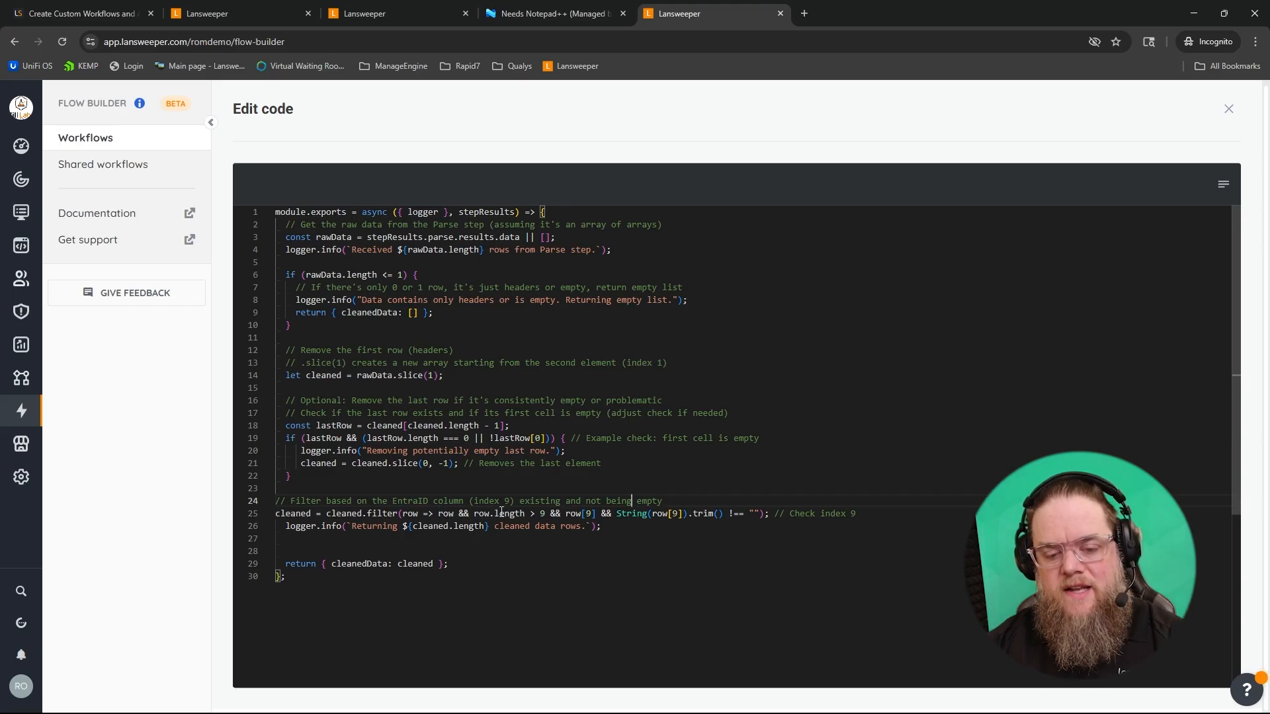
{"action": "double_click", "coordinate": [543, 513]}
{"action": "double_click", "coordinate": [508, 502]}
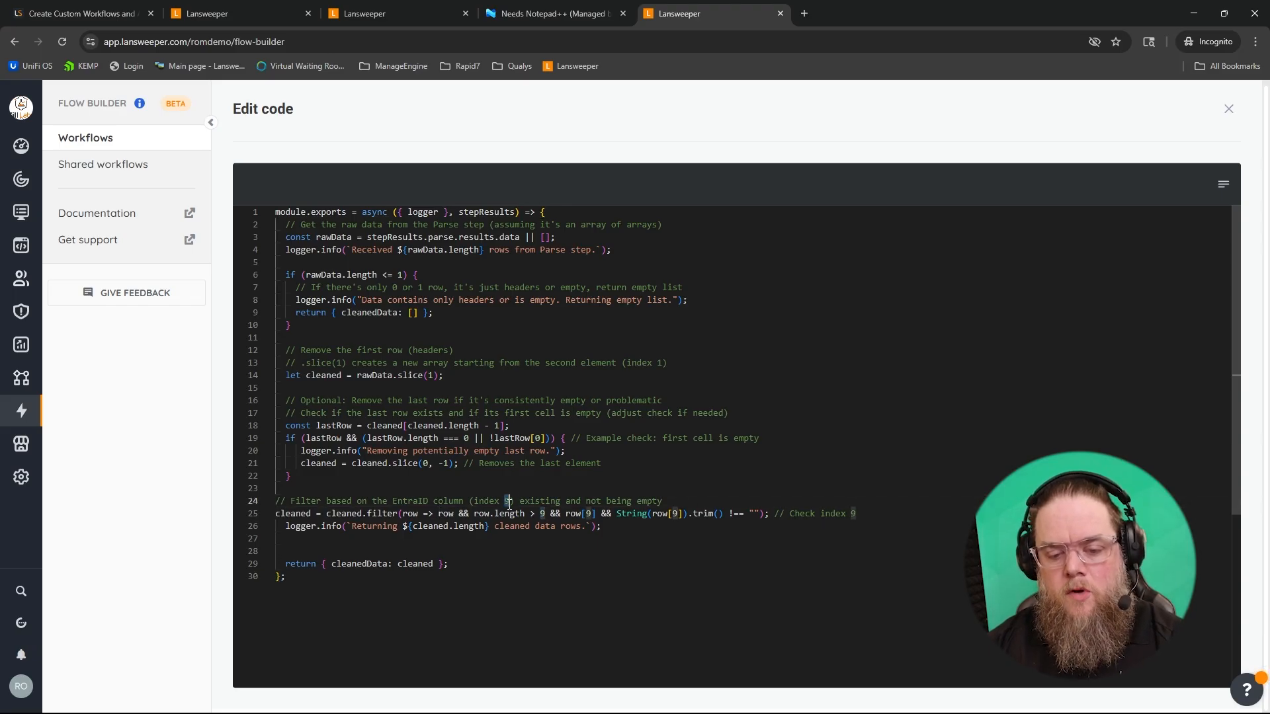
{"action": "double_click", "coordinate": [543, 514]}
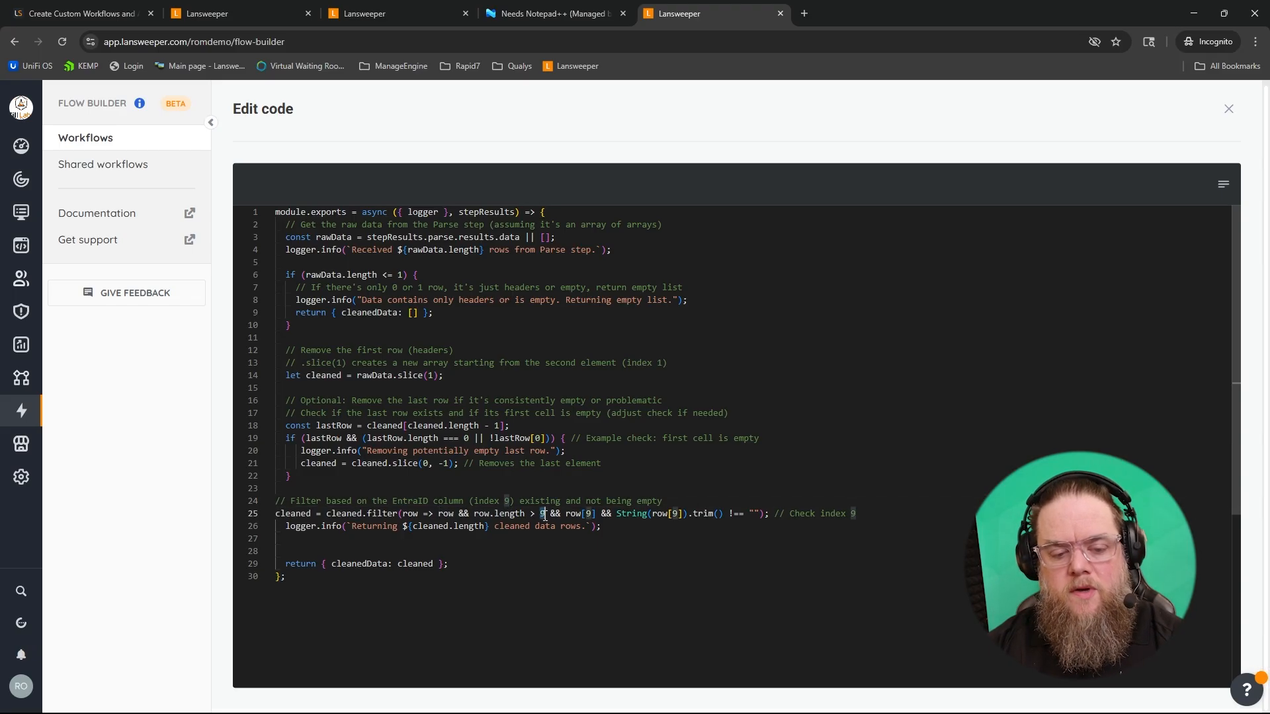
{"action": "double_click", "coordinate": [589, 514]}
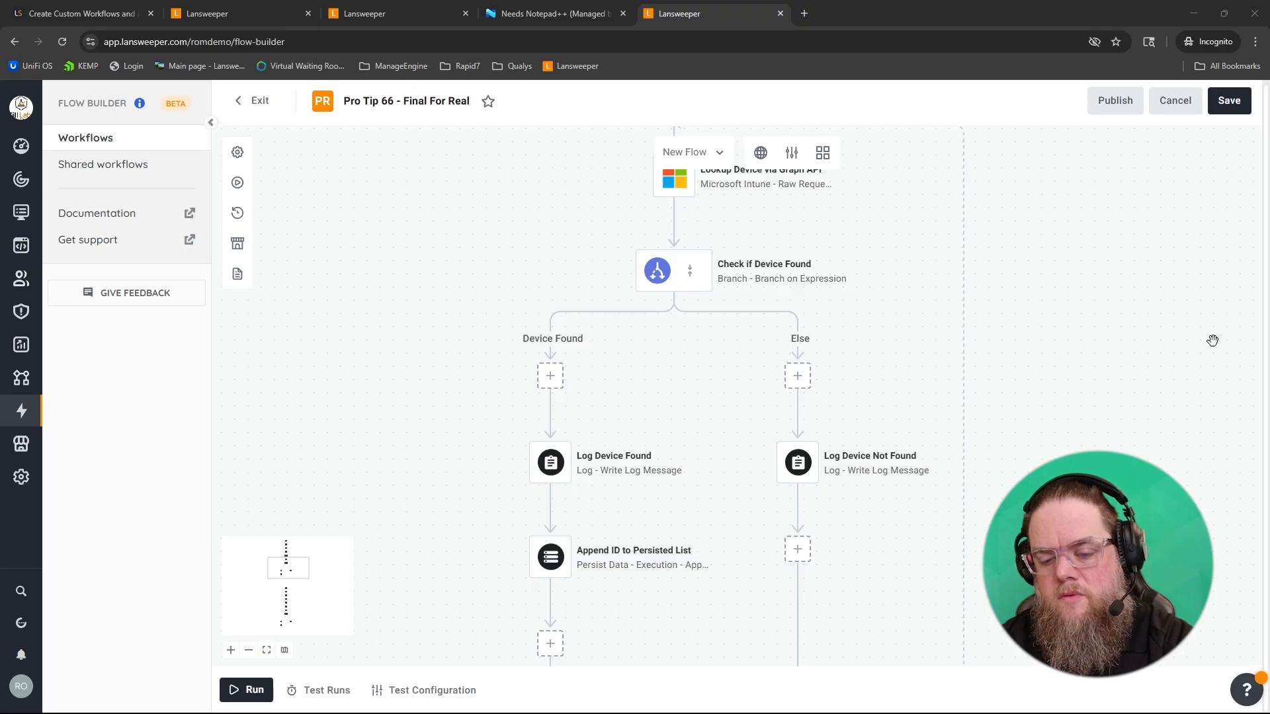
Go further down the workflow and open the configuration of the Get Current Group Members step
{"action": "left_click_drag", "start_coordinate": [1083, 430], "coordinate": [1109, 241]}
{"action": "scroll", "coordinate": [1094, 289], "scroll_direction": "down", "scroll_amount": 8}
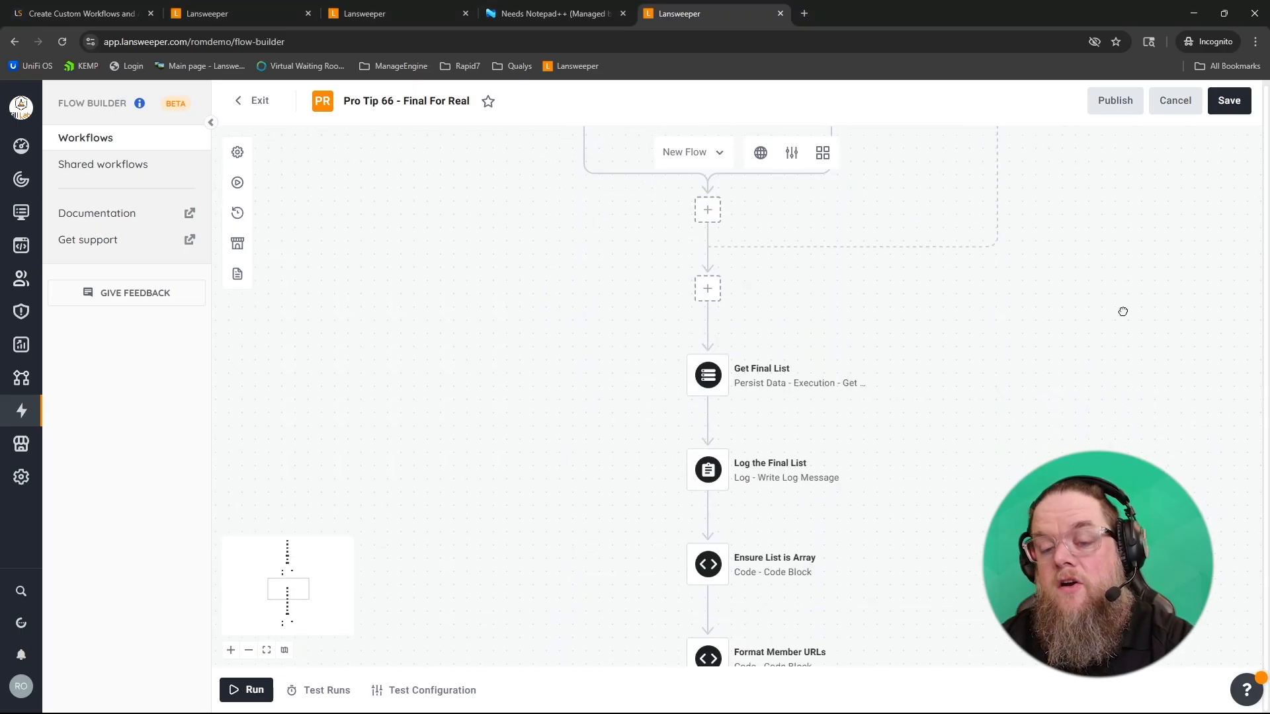
{"action": "scroll", "coordinate": [1104, 424], "scroll_direction": "down", "scroll_amount": 3}
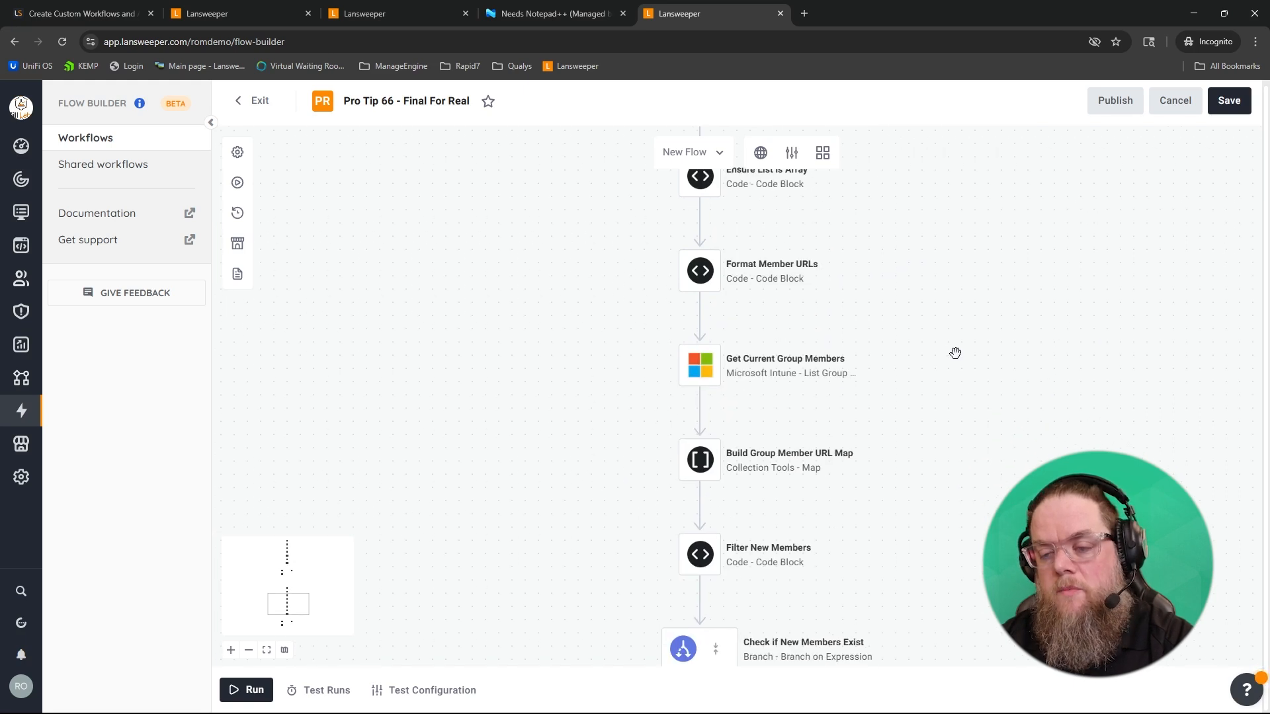
{"action": "left_click", "coordinate": [696, 369]}
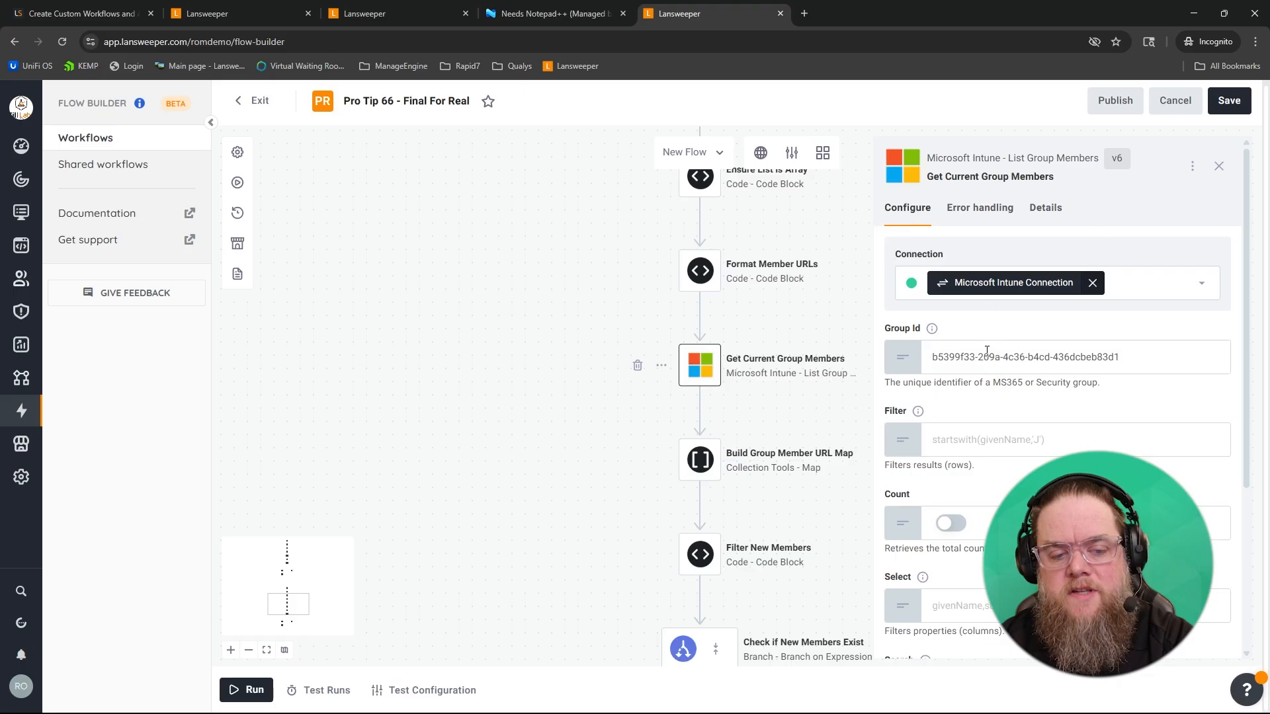
Copy the Needs Notepad++ group's Object Id from the Intune admin center into the Get Current Group Members step's Group Id and close its configuration
{"action": "left_click", "coordinate": [533, 15]}
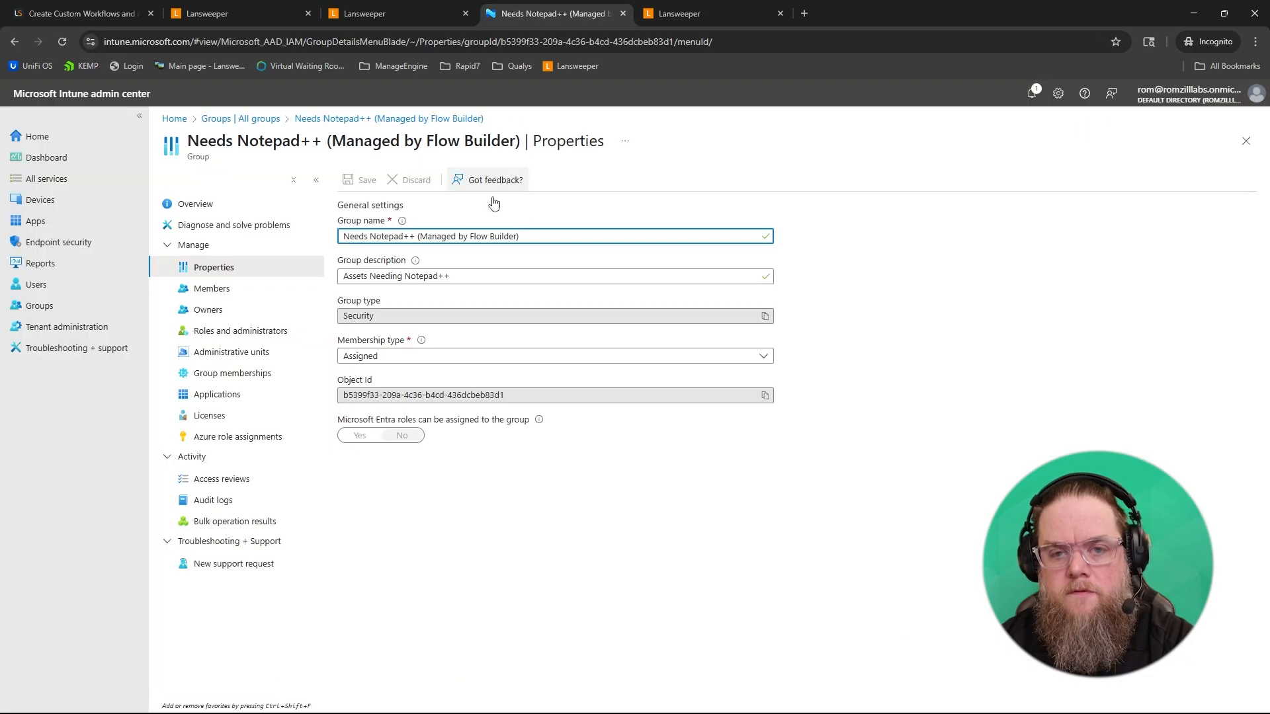
{"action": "triple_click", "coordinate": [391, 395]}
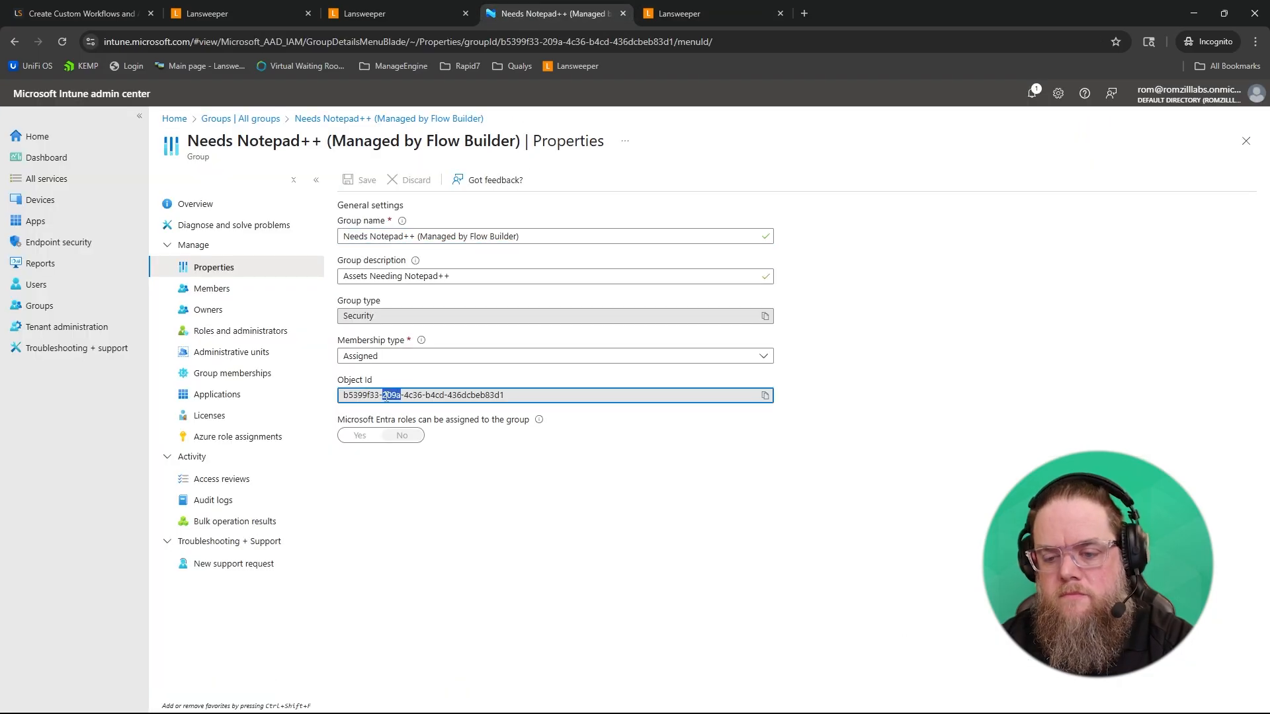
{"action": "left_click", "coordinate": [765, 395]}
{"action": "left_click", "coordinate": [688, 15]}
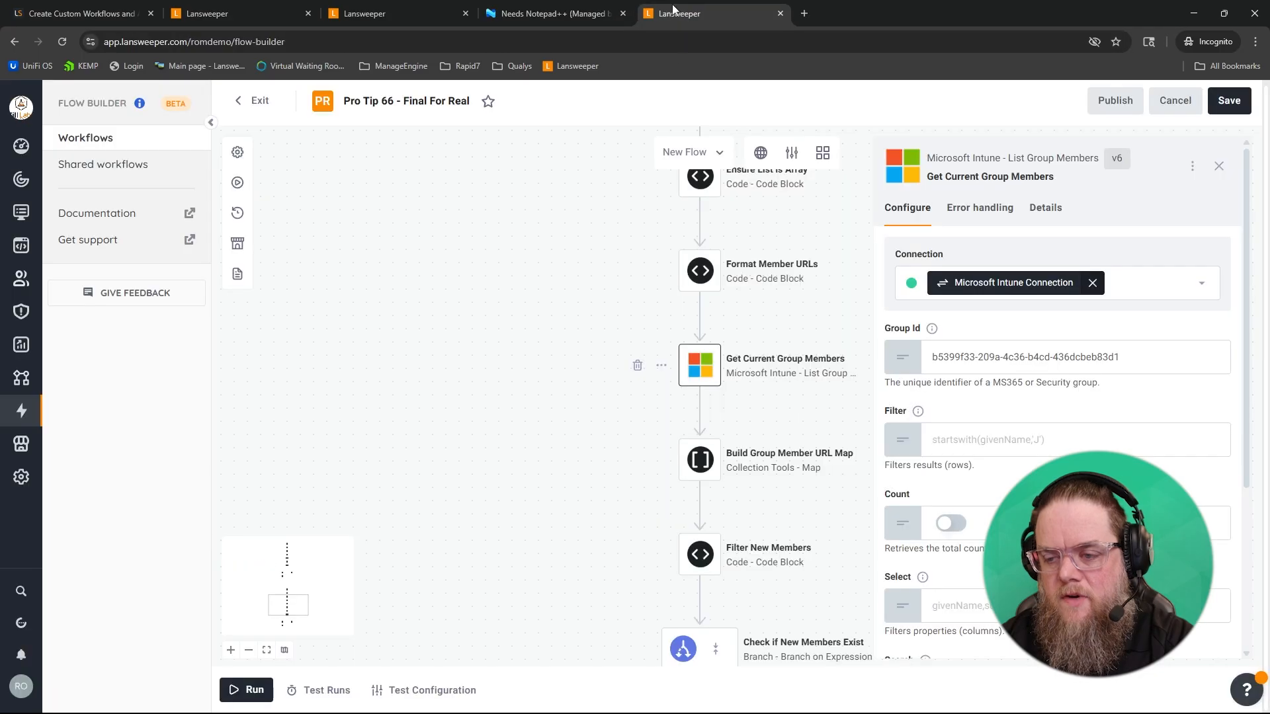
{"action": "triple_click", "coordinate": [1017, 357]}
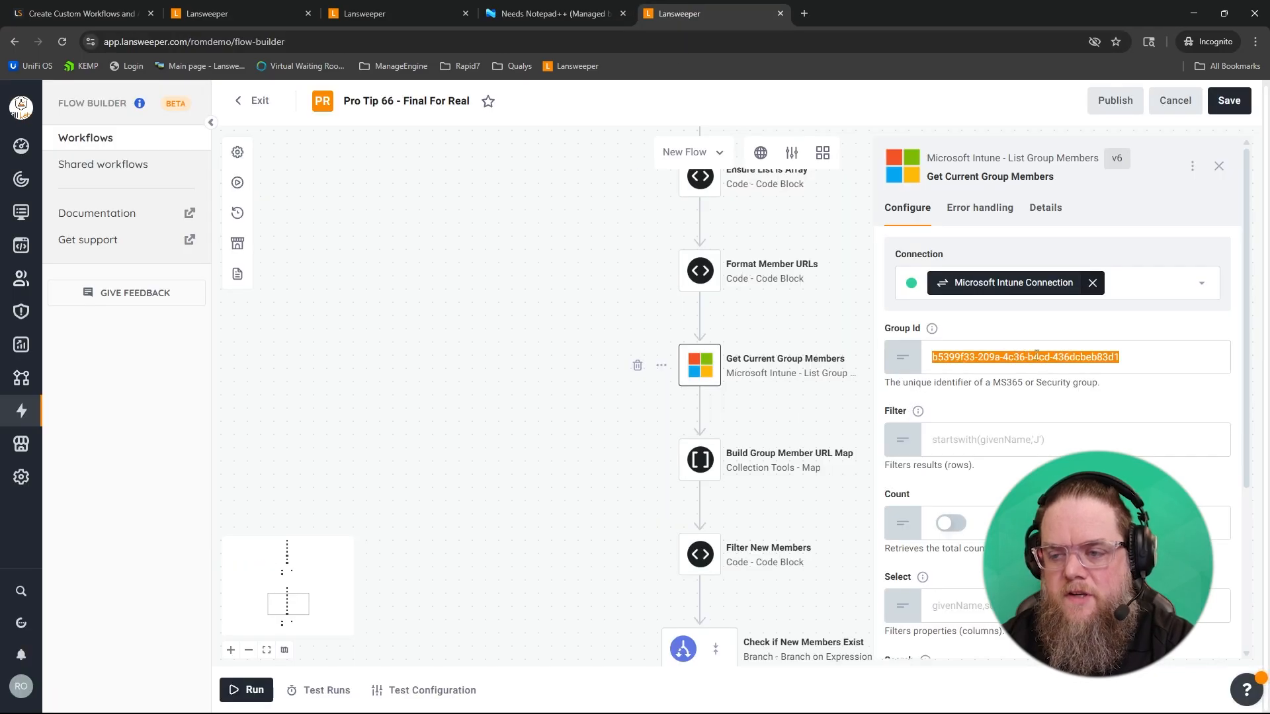
{"action": "key", "text": "ctrl+v"}
{"action": "scroll", "coordinate": [1178, 271], "scroll_direction": "down", "scroll_amount": 3}
{"action": "scroll", "coordinate": [1179, 266], "scroll_direction": "up", "scroll_amount": 4}
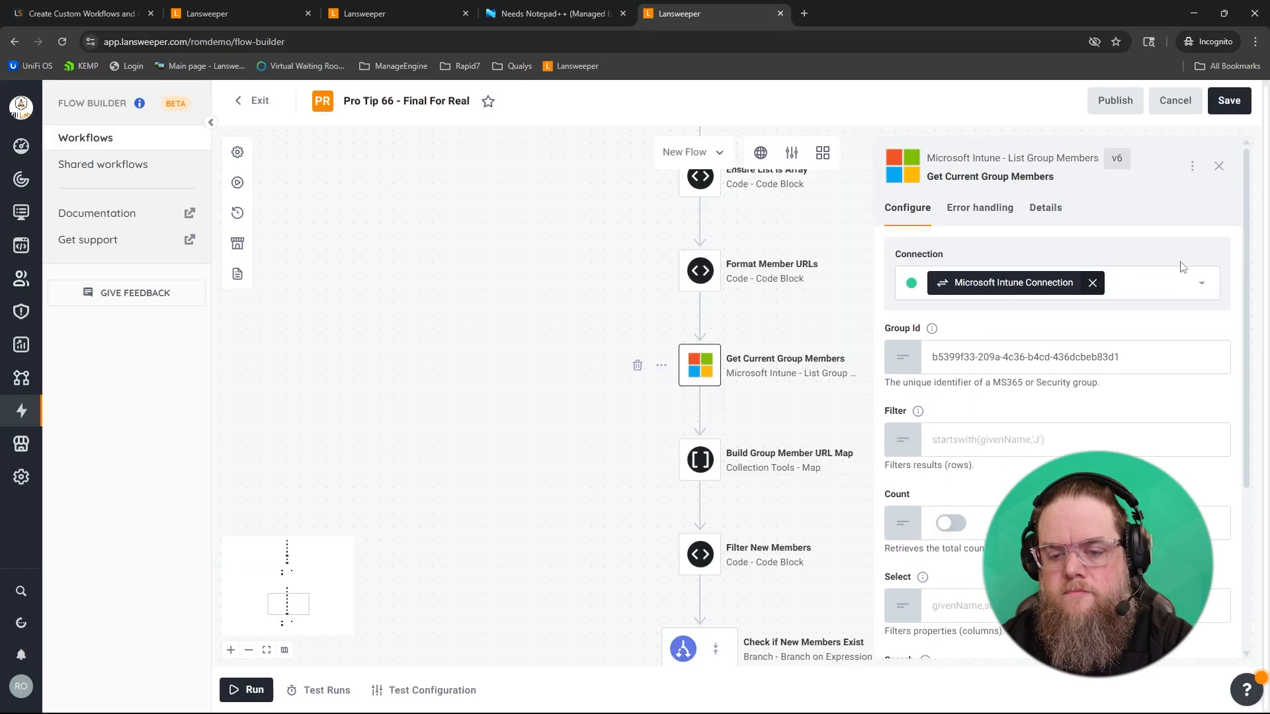
{"action": "left_click", "coordinate": [1218, 170]}
Open the Add Group Members step's configuration and compare its Group Id with the group's Object Id in the Intune admin center
{"action": "scroll", "coordinate": [558, 311], "scroll_direction": "down", "scroll_amount": 3}
{"action": "scroll", "coordinate": [554, 394], "scroll_direction": "down", "scroll_amount": 3}
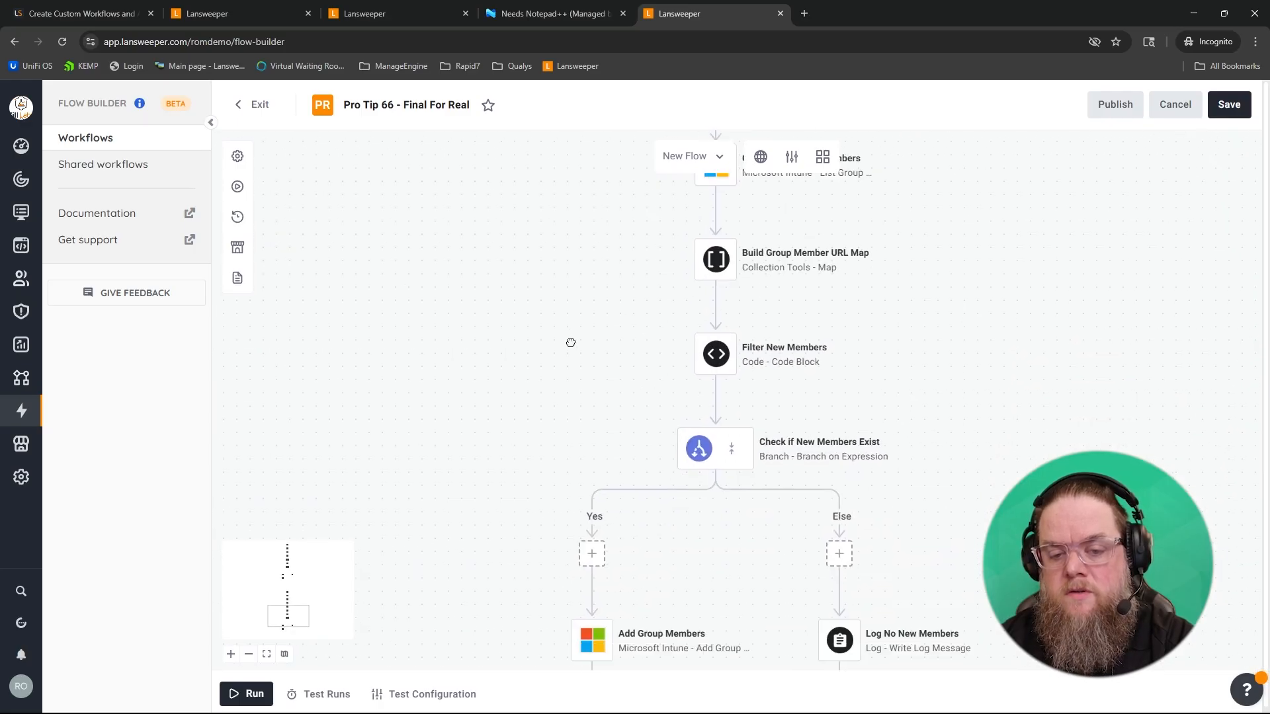
{"action": "scroll", "coordinate": [552, 346], "scroll_direction": "down", "scroll_amount": 5}
{"action": "scroll", "coordinate": [476, 352], "scroll_direction": "down", "scroll_amount": 3}
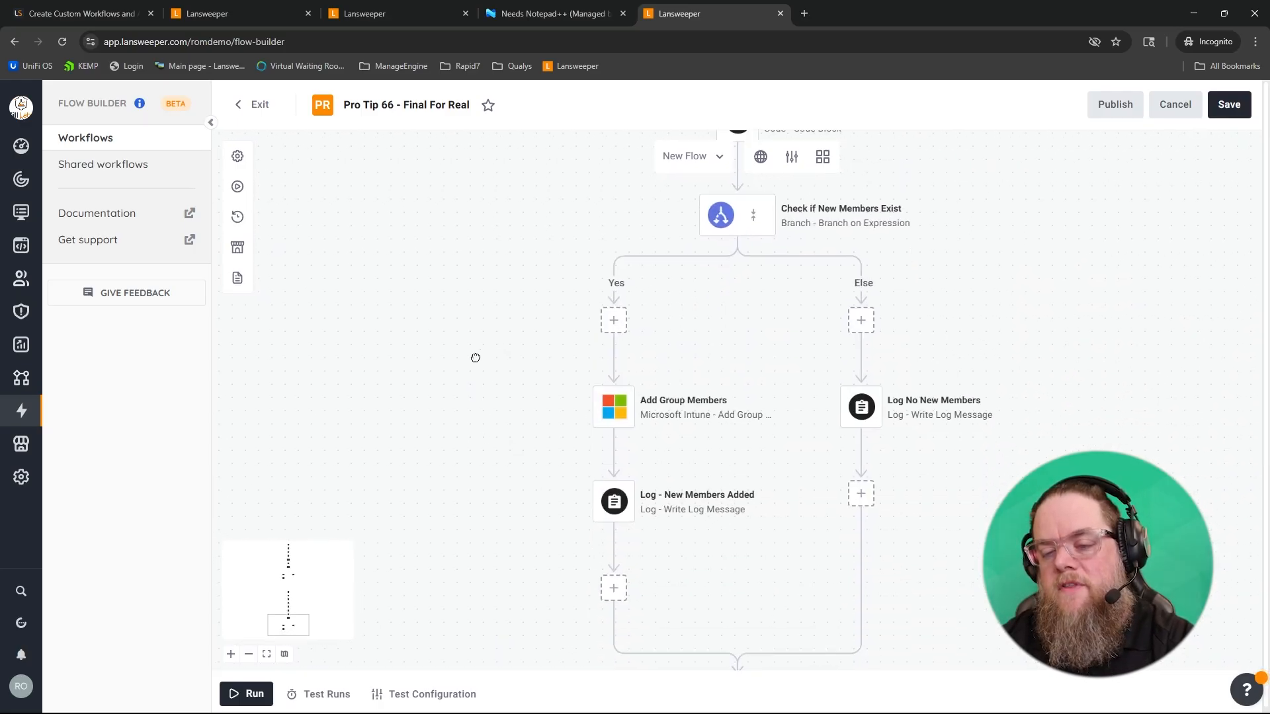
{"action": "left_click", "coordinate": [614, 343]}
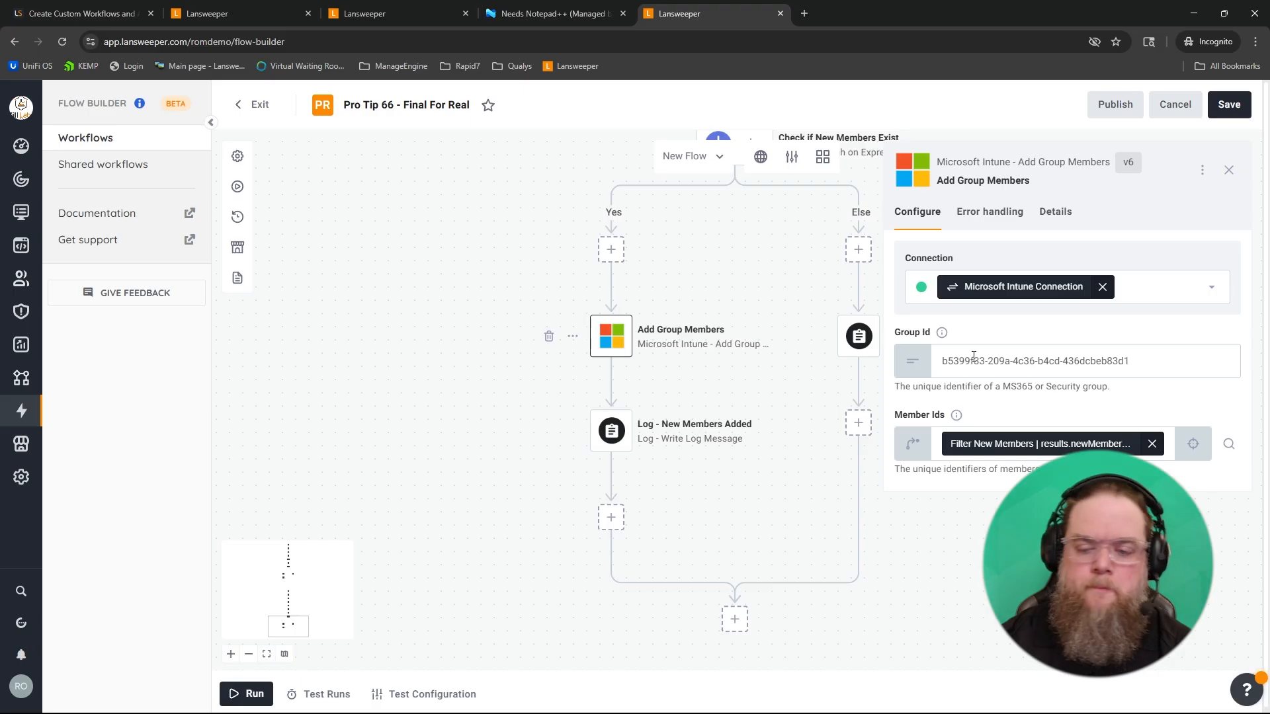
{"action": "left_click", "coordinate": [549, 13]}
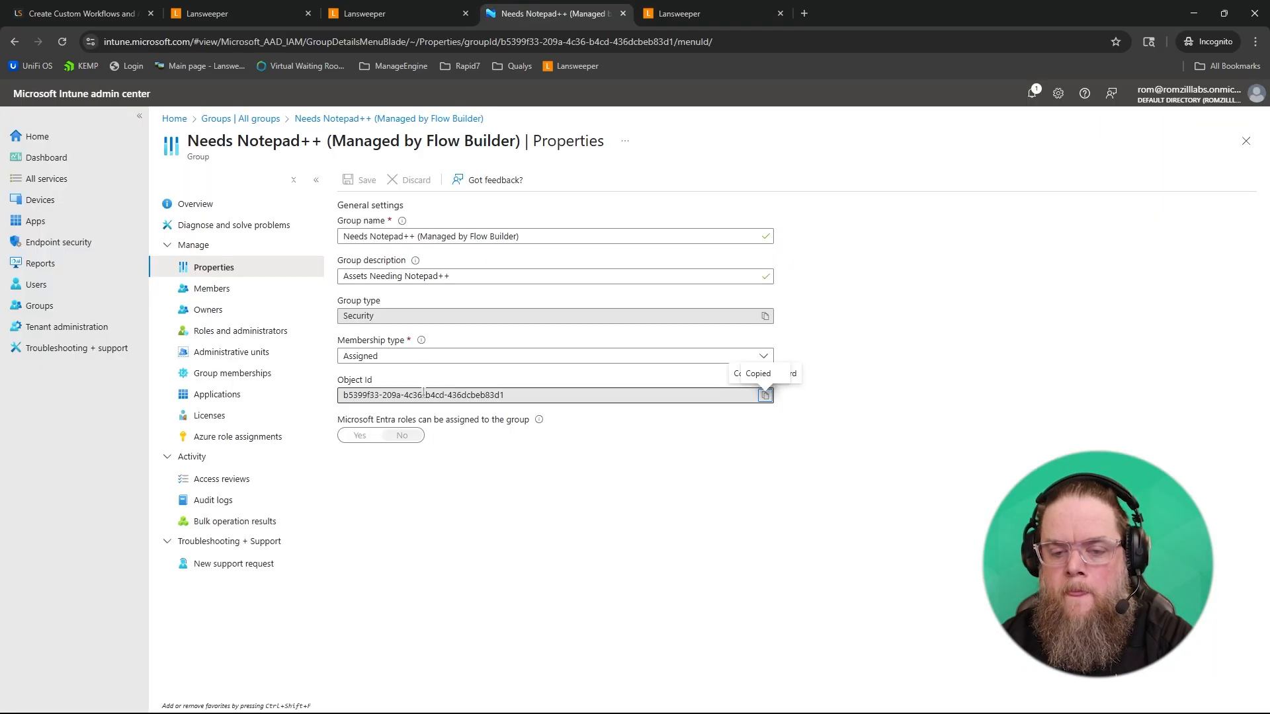
{"action": "left_click", "coordinate": [701, 14]}
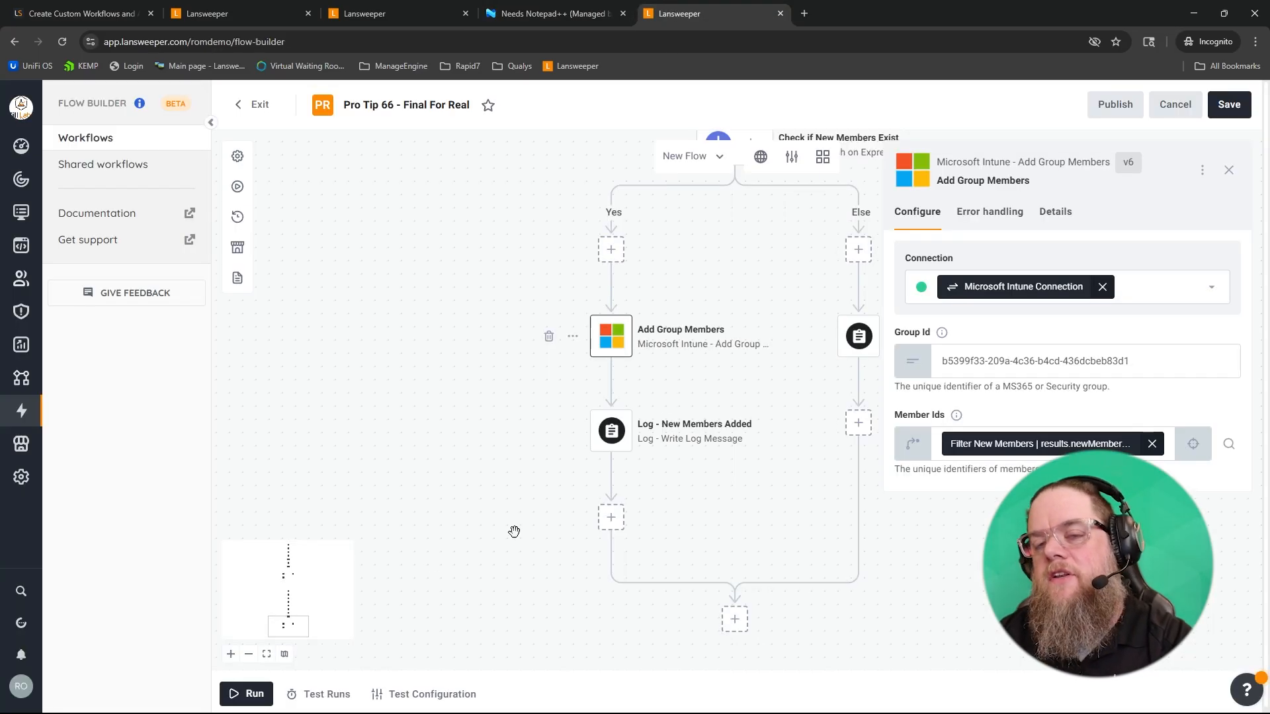
Expand the test runs area below the workflow to show the test history and its executed steps
{"action": "scroll", "coordinate": [537, 522], "scroll_direction": "down", "scroll_amount": 1}
{"action": "scroll", "coordinate": [537, 522], "scroll_direction": "down", "scroll_amount": 3}
{"action": "scroll", "coordinate": [498, 363], "scroll_direction": "up", "scroll_amount": 5}
{"action": "scroll", "coordinate": [513, 510], "scroll_direction": "right", "scroll_amount": 2}
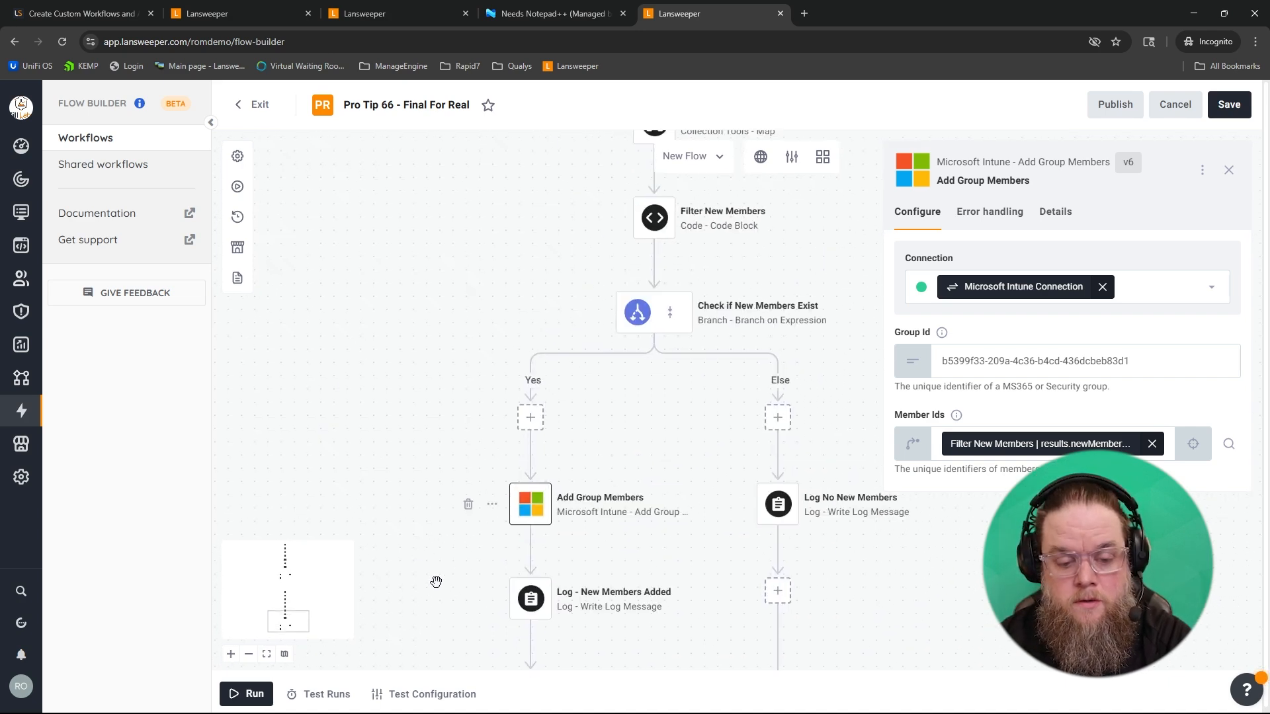
{"action": "left_click_drag", "start_coordinate": [446, 671], "coordinate": [436, 425]}
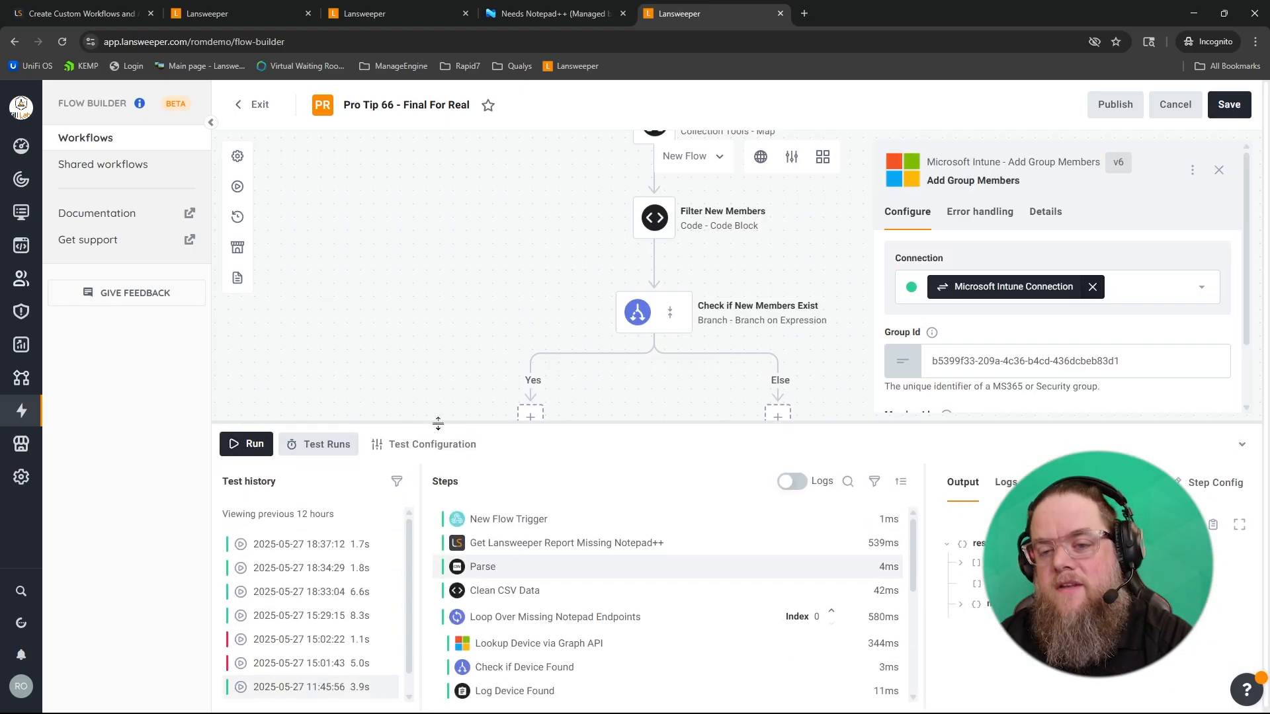
{"action": "scroll", "coordinate": [434, 595], "scroll_direction": "down", "scroll_amount": 5}
{"action": "scroll", "coordinate": [434, 595], "scroll_direction": "up", "scroll_amount": 5}
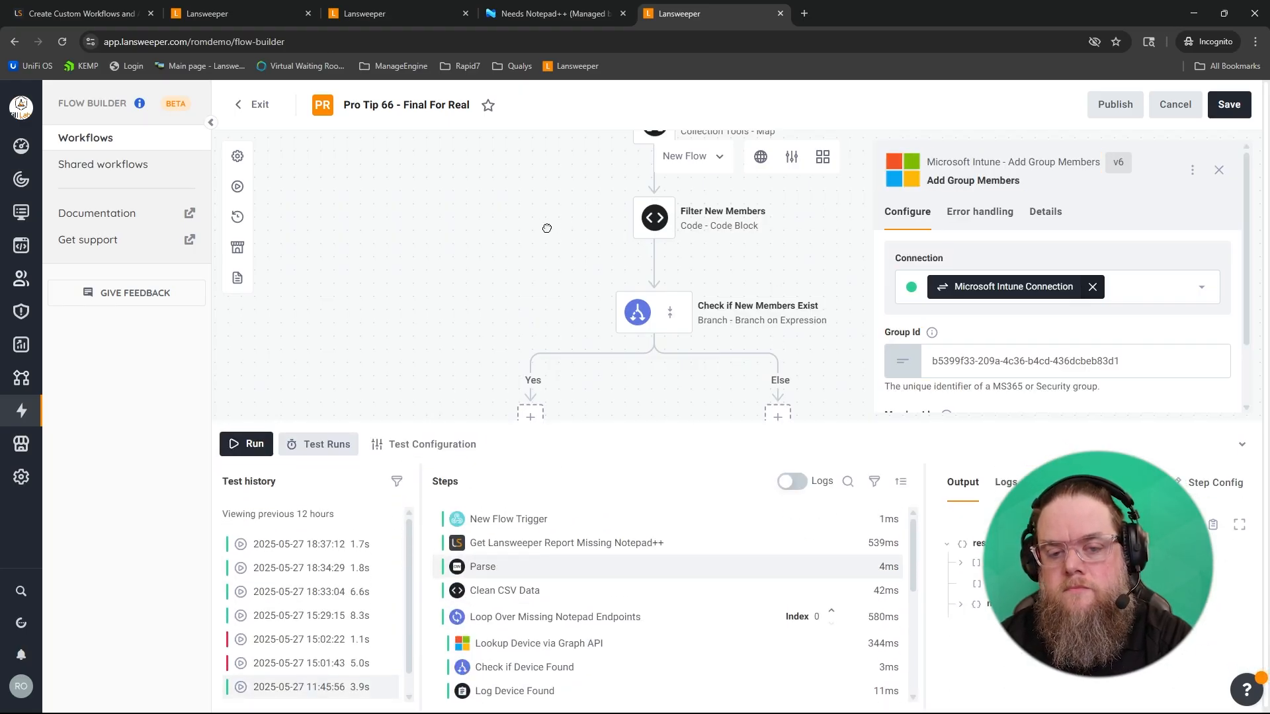
Return to the start of the workflow and show the test output of the Get Lansweeper Report Missing Notepad++ step
{"action": "scroll", "coordinate": [510, 184], "scroll_direction": "up", "scroll_amount": 4}
{"action": "scroll", "coordinate": [513, 198], "scroll_direction": "up", "scroll_amount": 12}
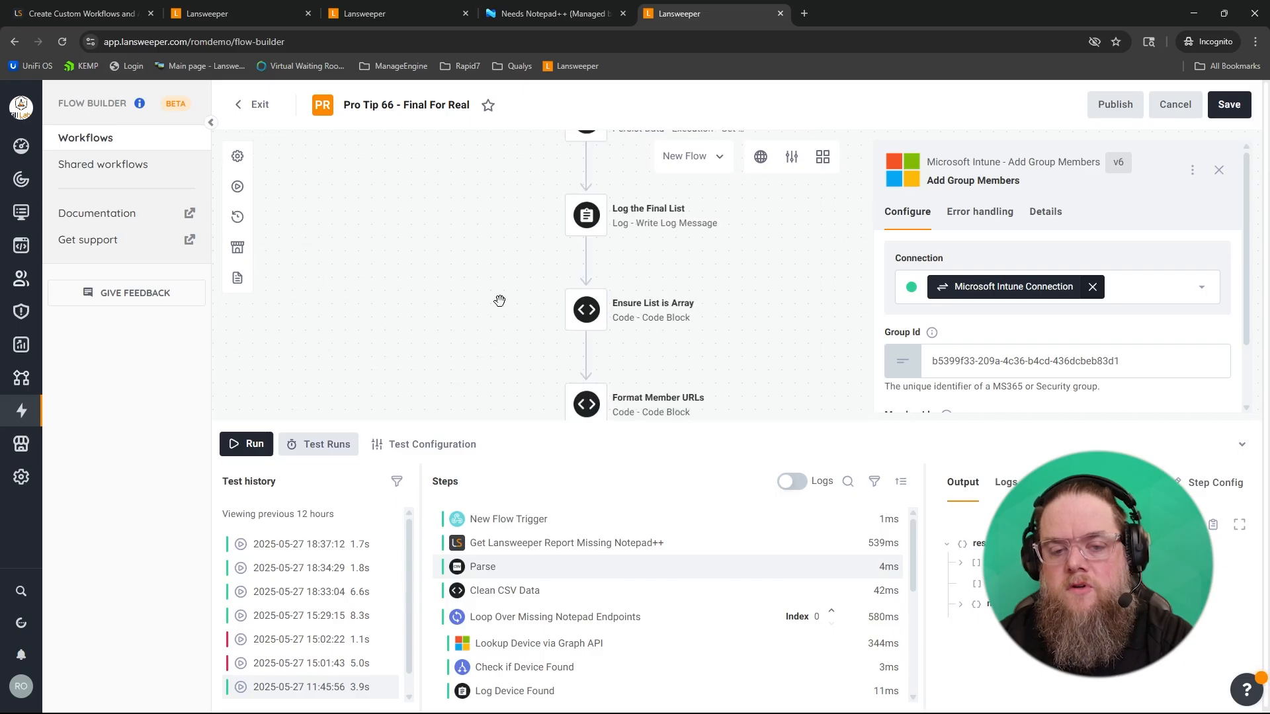
{"action": "scroll", "coordinate": [397, 331], "scroll_direction": "up", "scroll_amount": 10}
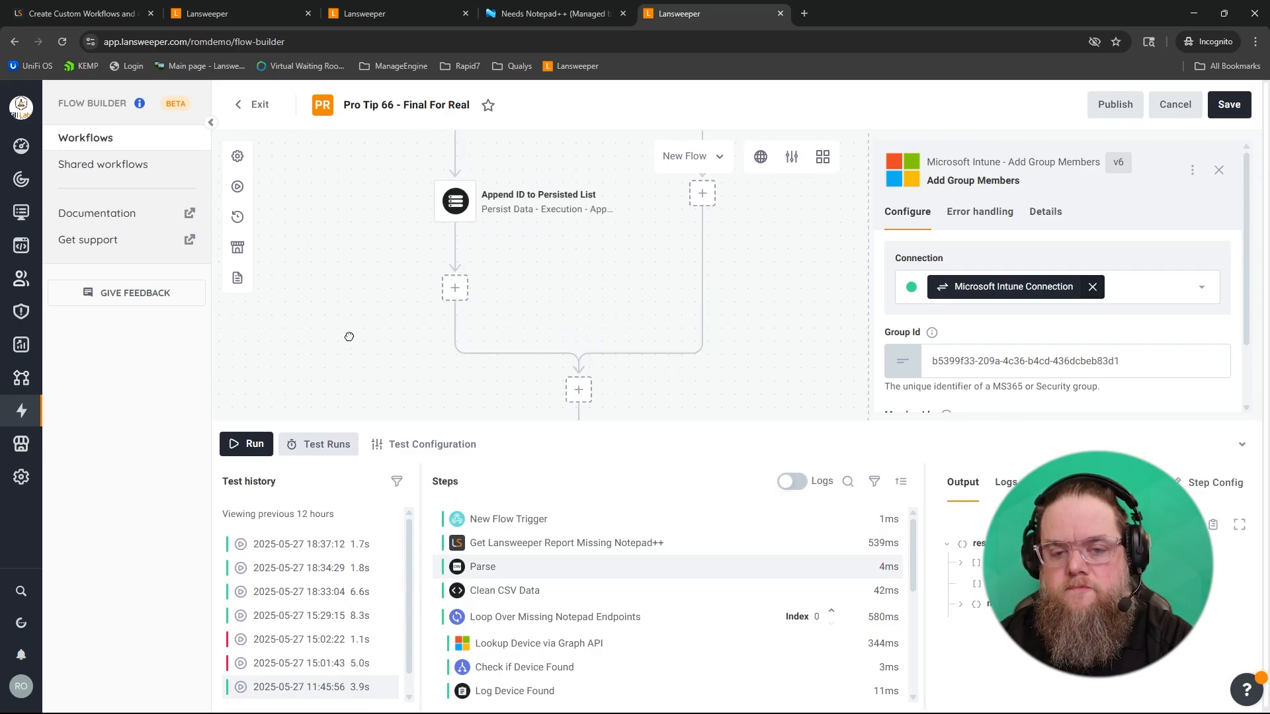
{"action": "scroll", "coordinate": [377, 333], "scroll_direction": "up", "scroll_amount": 10}
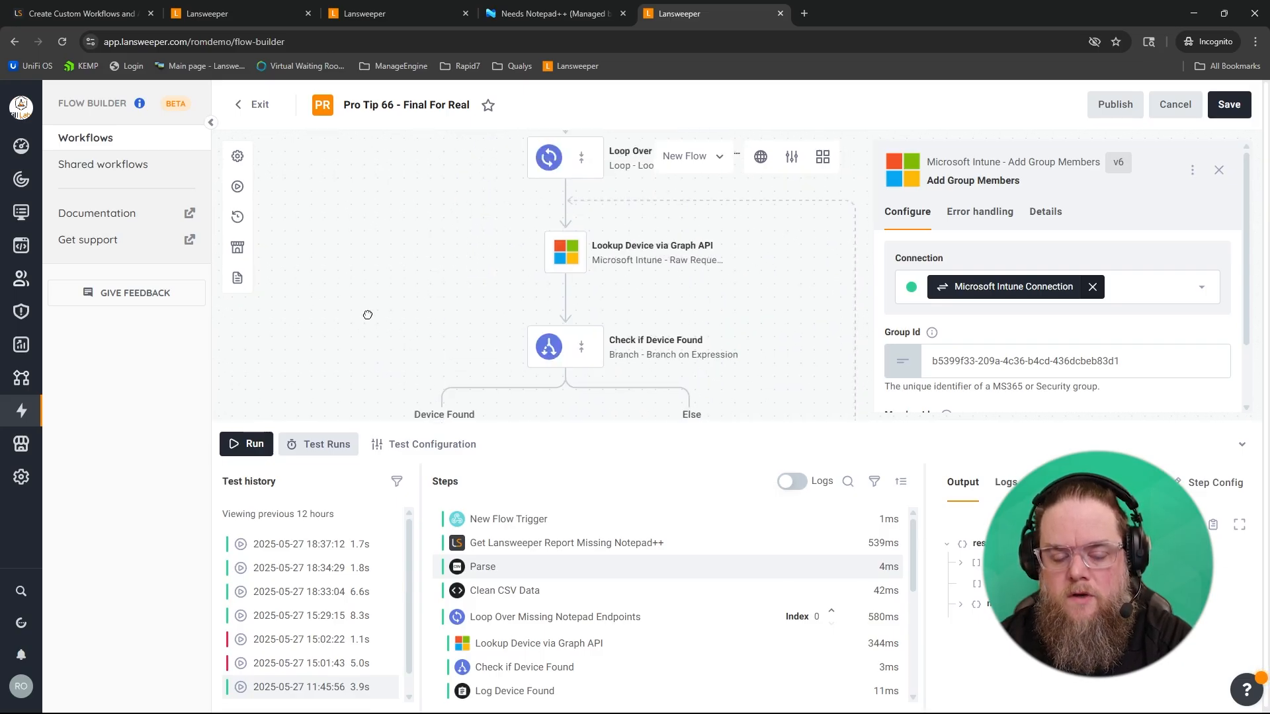
{"action": "scroll", "coordinate": [415, 343], "scroll_direction": "up", "scroll_amount": 5}
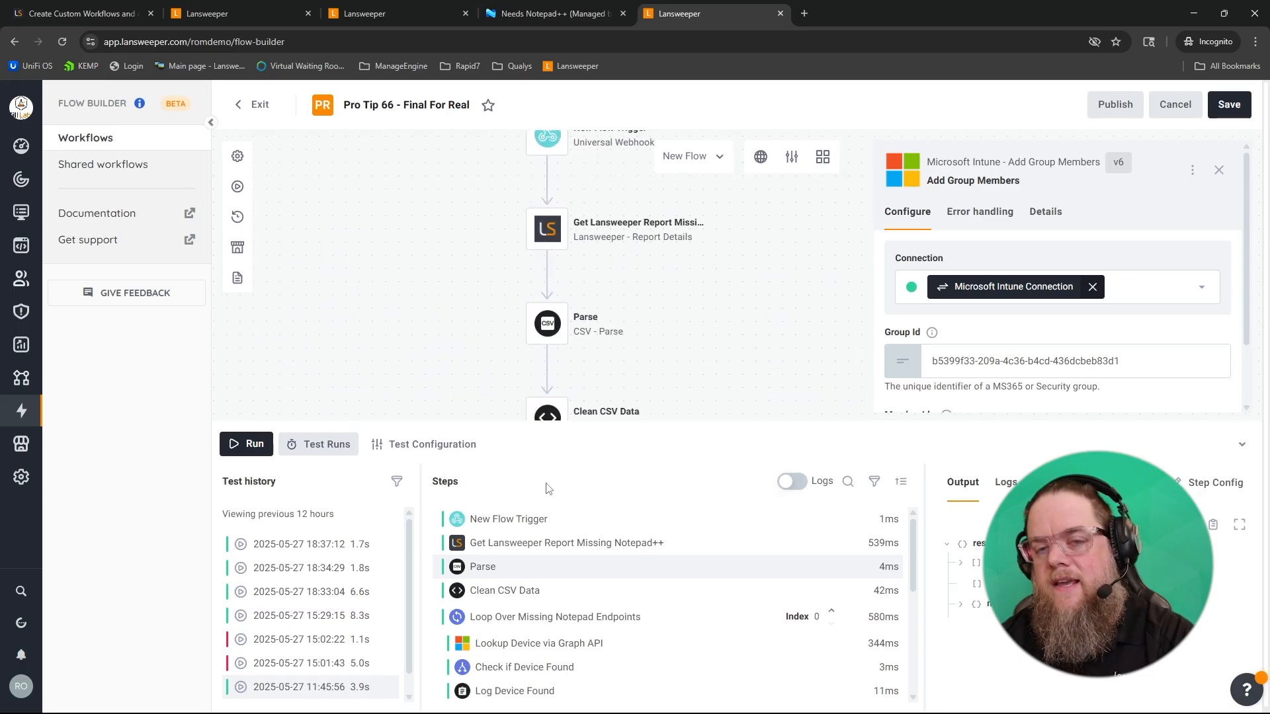
{"action": "left_click", "coordinate": [535, 552]}
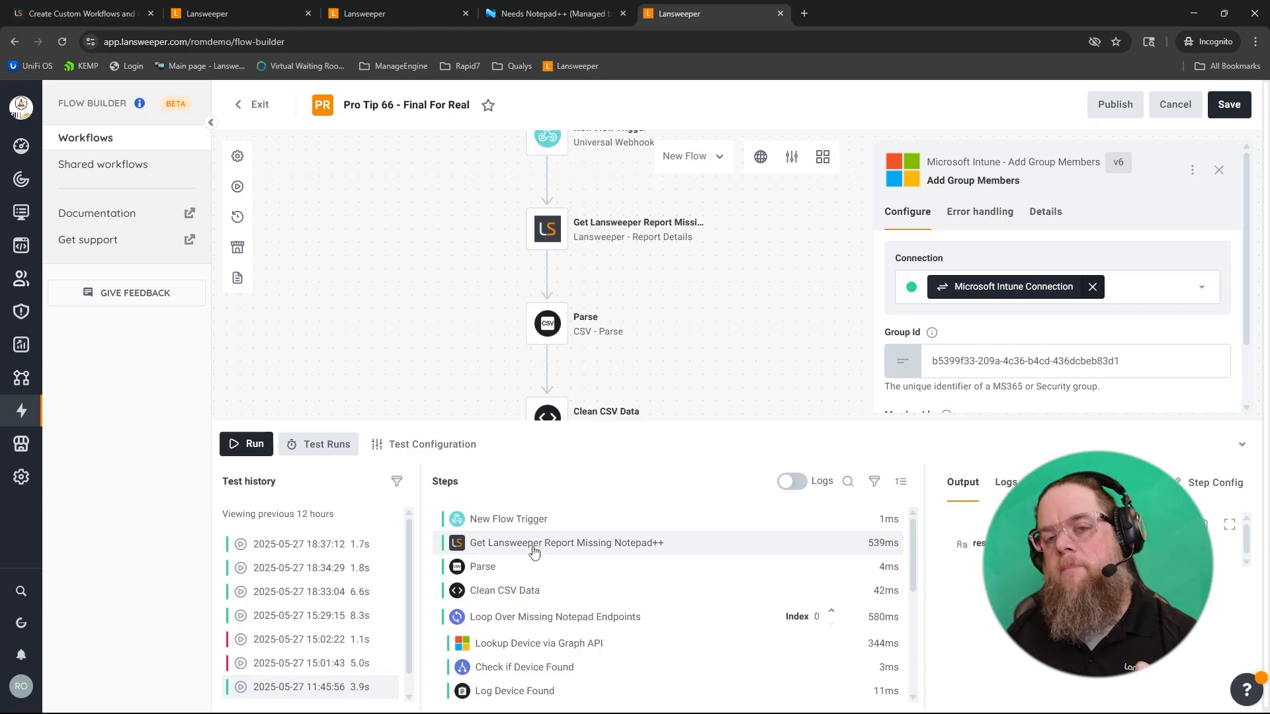
{"action": "mouse_move", "coordinate": [1105, 544]}
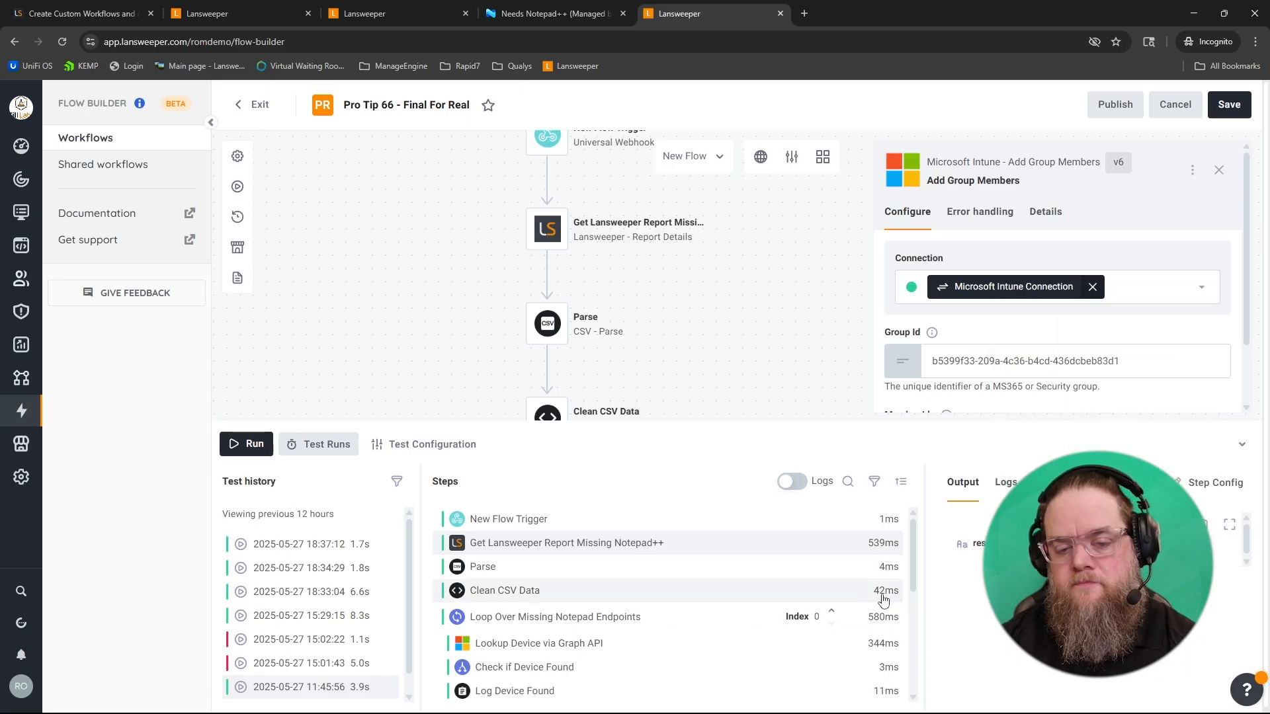
Show the Parse step's test output and configuration, and expand data row 0 to read its column headers
{"action": "left_click", "coordinate": [482, 567]}
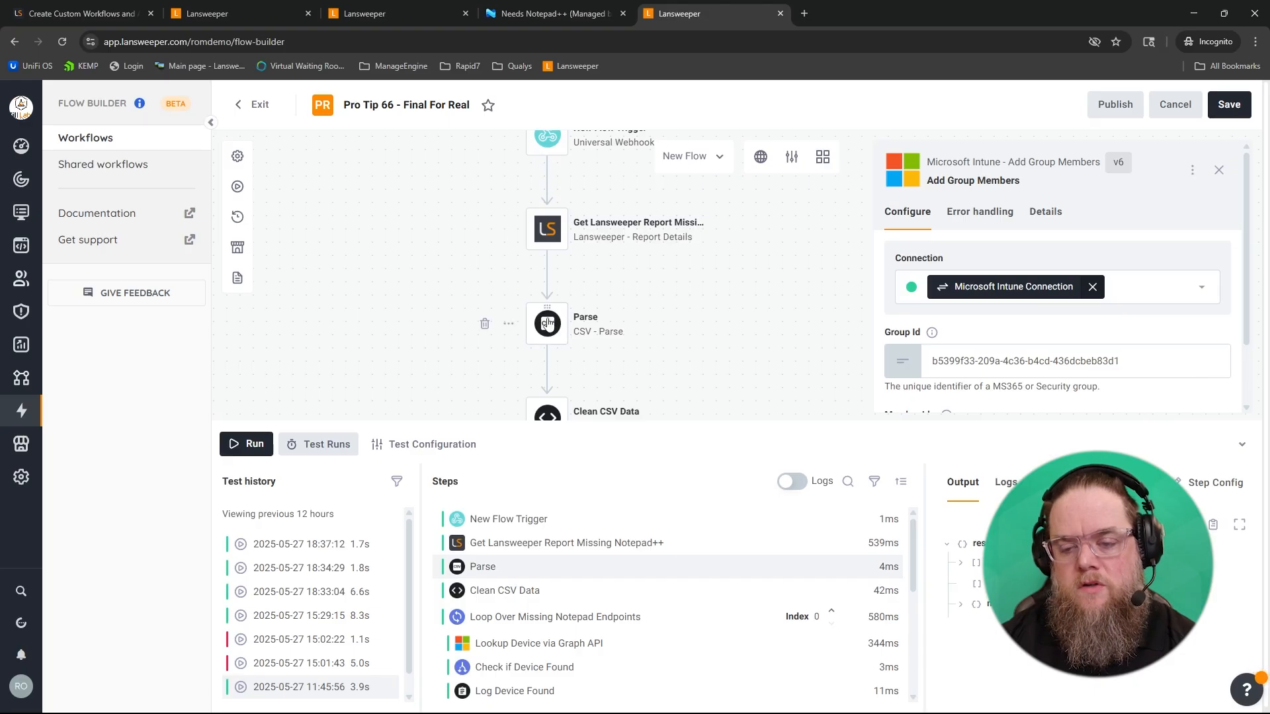
{"action": "left_click", "coordinate": [537, 566]}
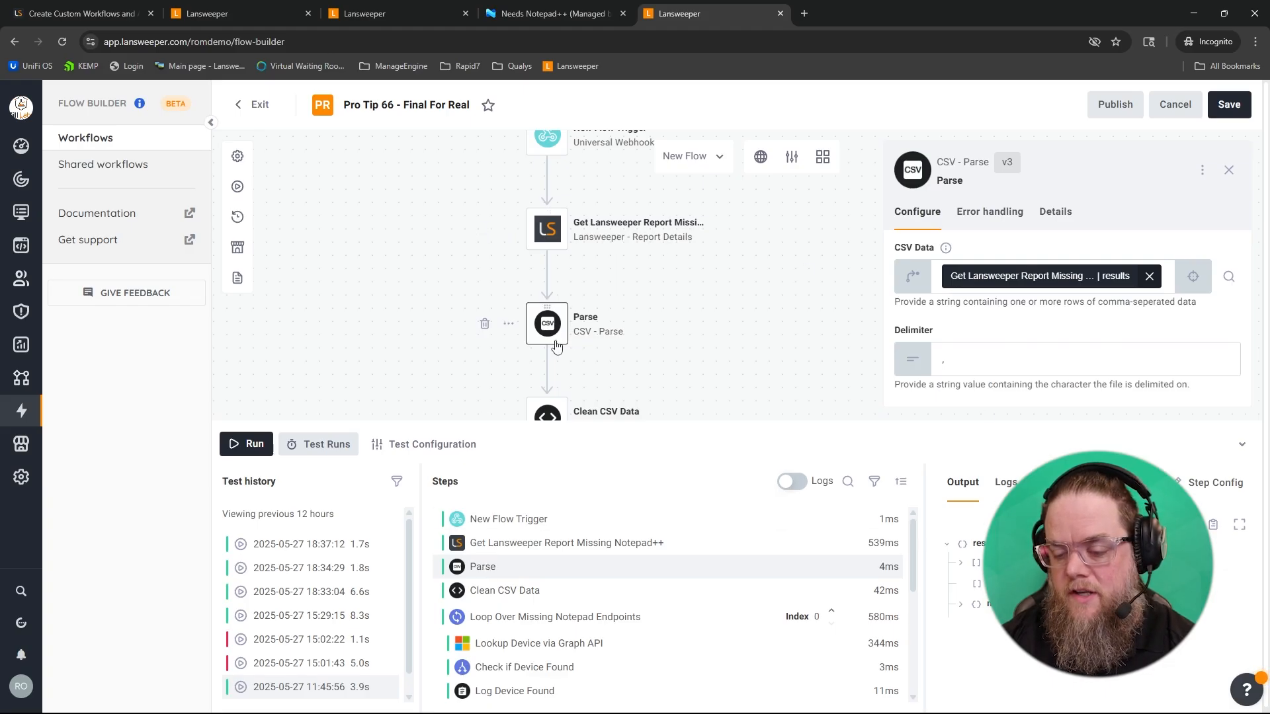
{"action": "left_click", "coordinate": [960, 563]}
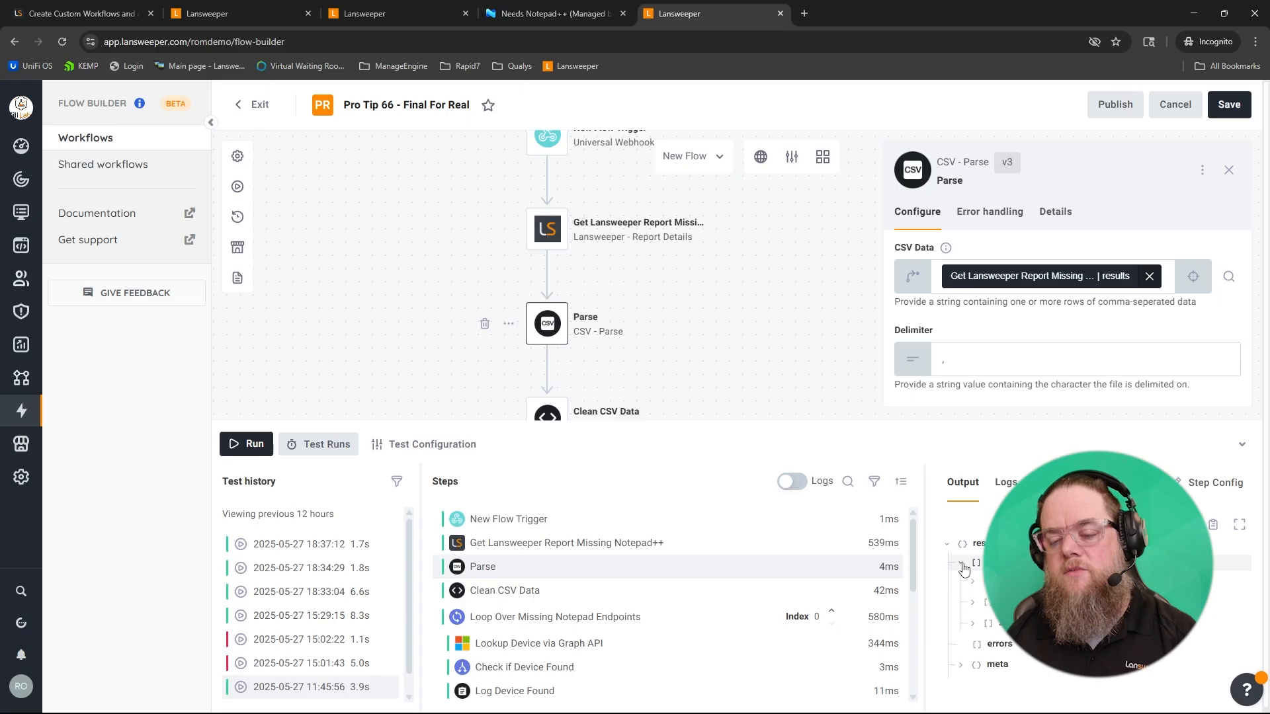
{"action": "left_click", "coordinate": [974, 584]}
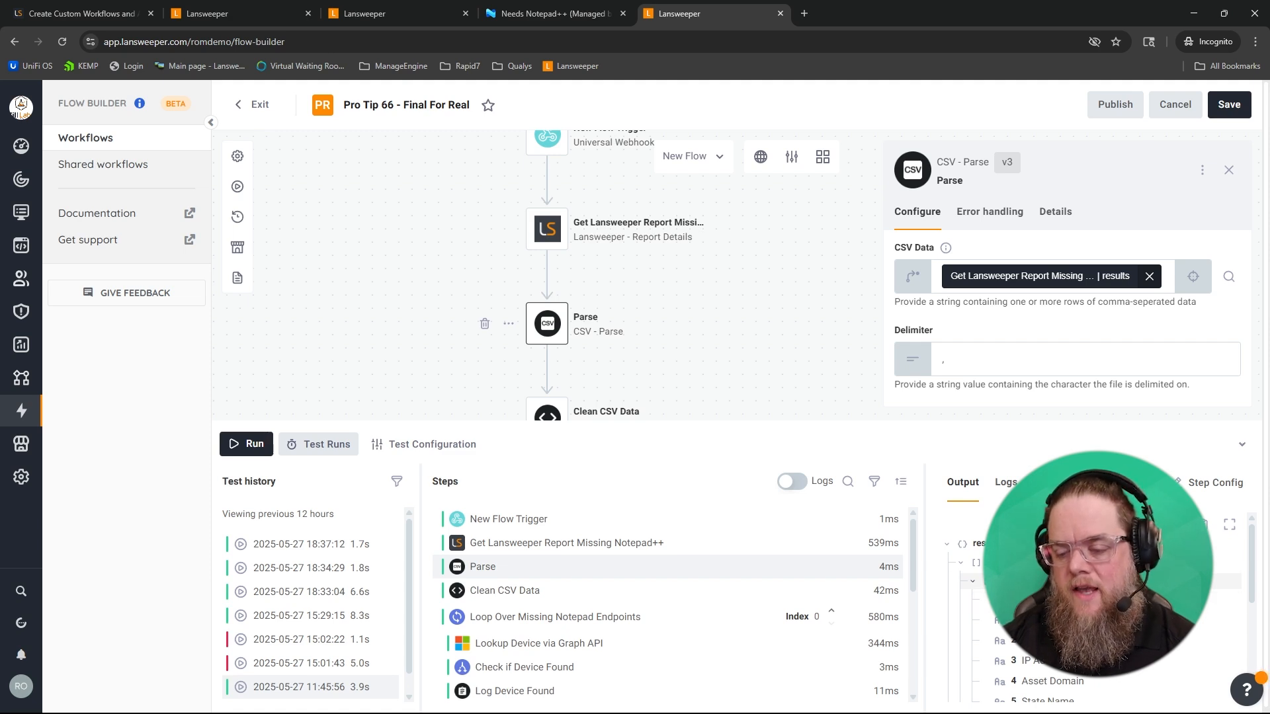
{"action": "scroll", "coordinate": [1091, 608], "scroll_direction": "down", "scroll_amount": 3}
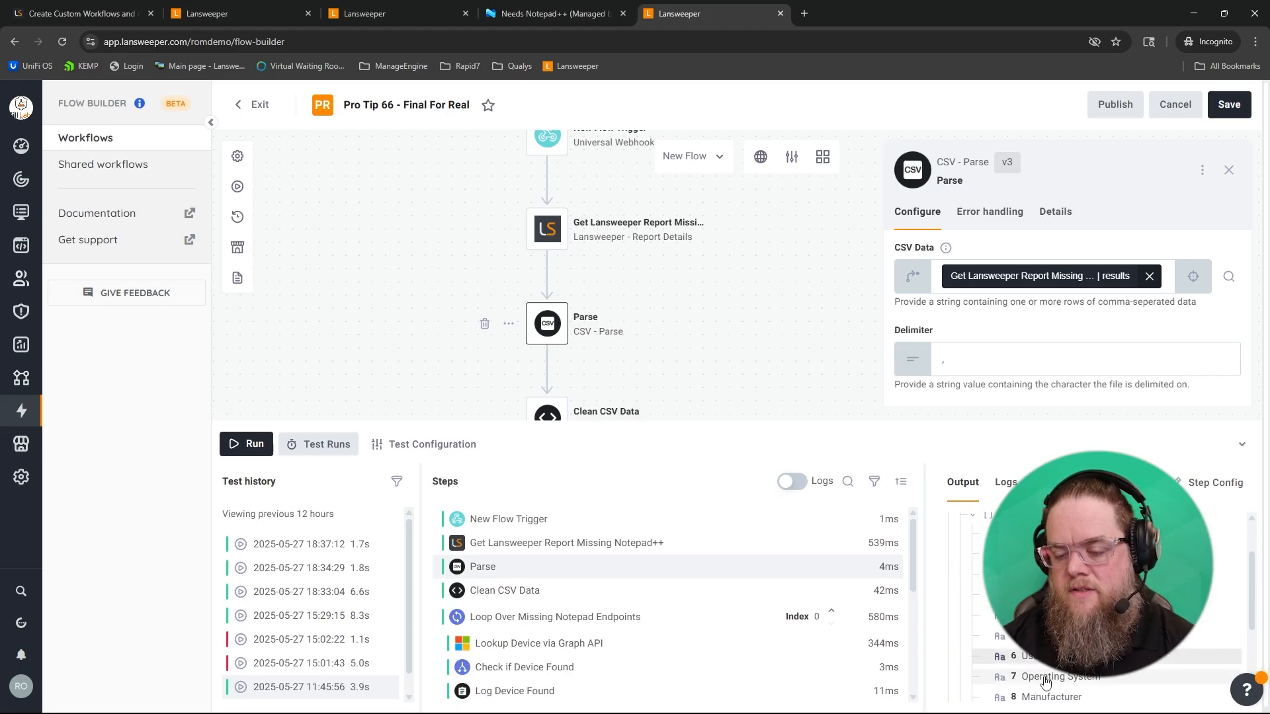
{"action": "scroll", "coordinate": [1091, 608], "scroll_direction": "down", "scroll_amount": 2}
{"action": "scroll", "coordinate": [976, 605], "scroll_direction": "down", "scroll_amount": 2}
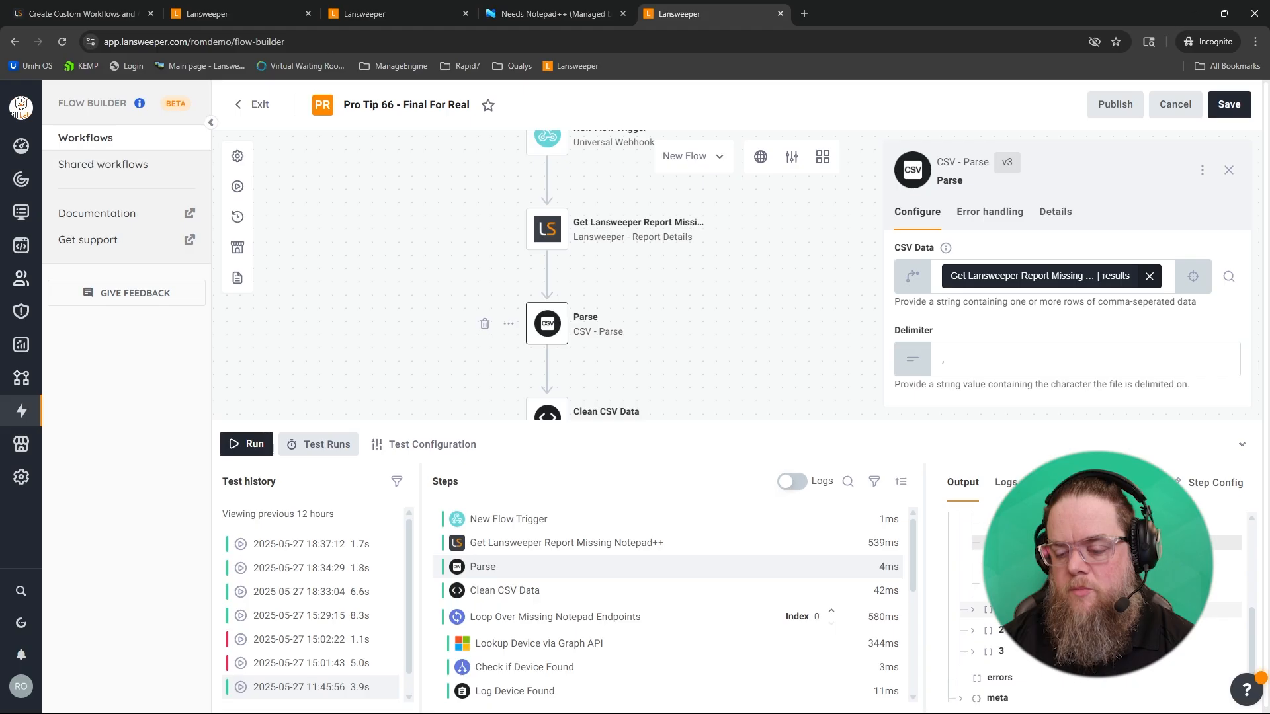
Expand data rows 1, 2 and 3 in the Parse output and examine their values
{"action": "left_click", "coordinate": [973, 604]}
{"action": "scroll", "coordinate": [974, 605], "scroll_direction": "down", "scroll_amount": 3}
{"action": "left_click", "coordinate": [972, 631]}
{"action": "scroll", "coordinate": [1019, 628], "scroll_direction": "down", "scroll_amount": 1}
{"action": "scroll", "coordinate": [1098, 608], "scroll_direction": "down", "scroll_amount": 2}
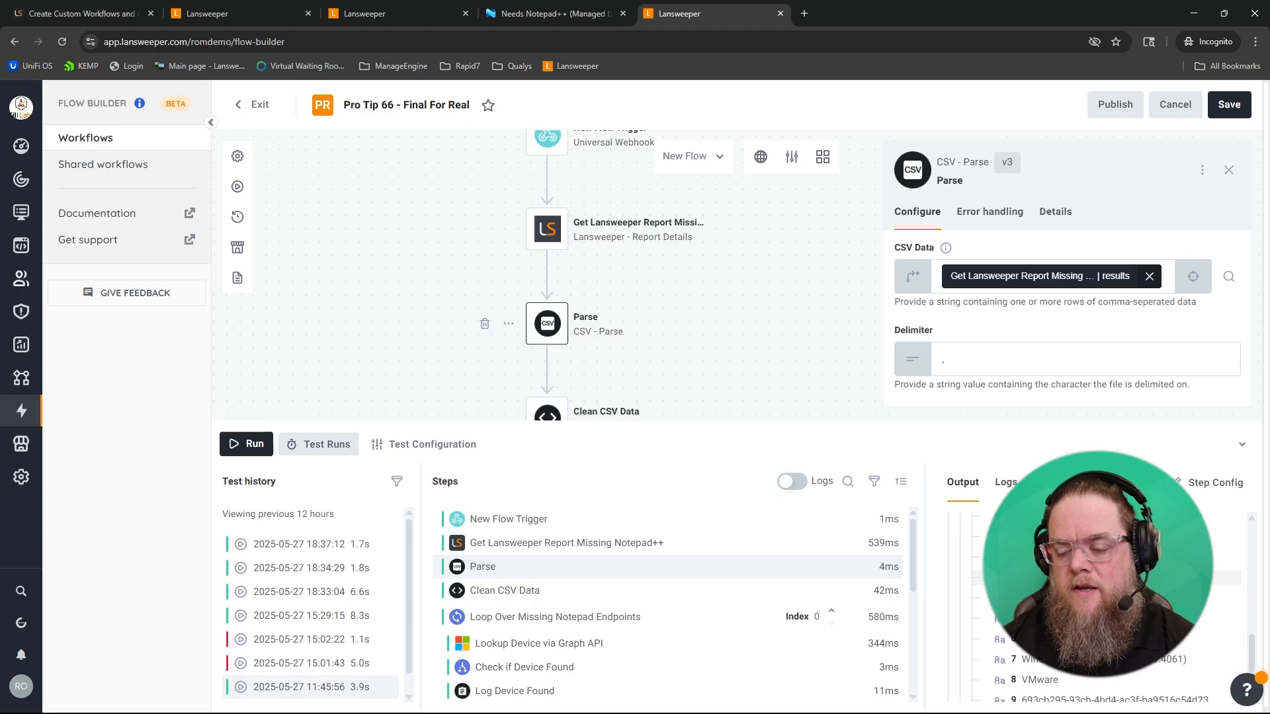
{"action": "scroll", "coordinate": [964, 647], "scroll_direction": "down", "scroll_amount": 2}
{"action": "left_click", "coordinate": [973, 643]}
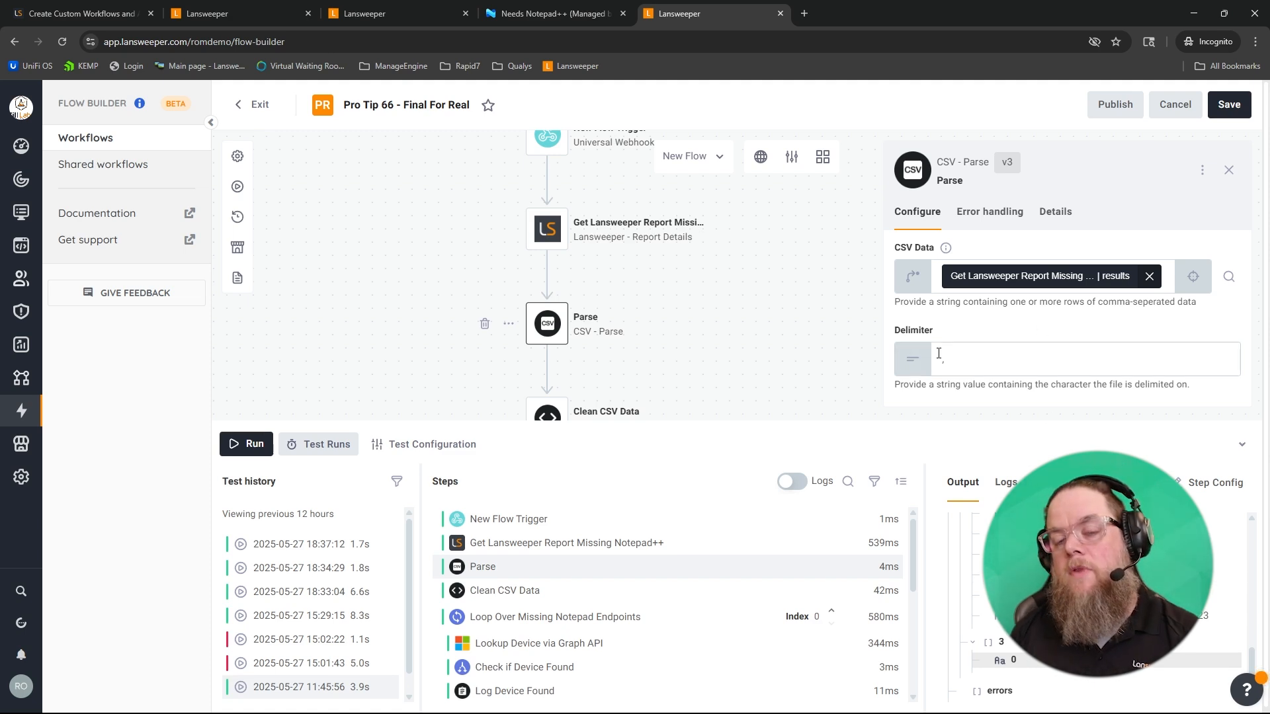
Show the Clean CSV Data step's test output and configuration, and expand the first cleaned record
{"action": "left_click", "coordinate": [748, 583]}
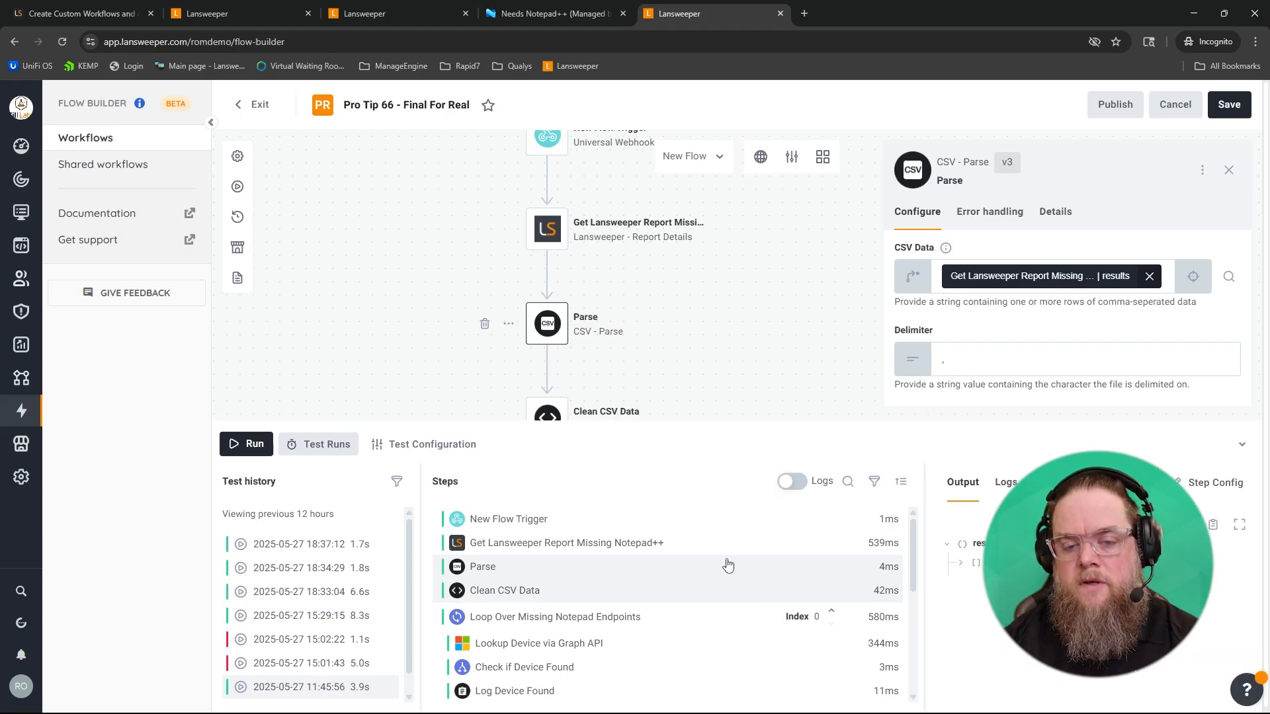
{"action": "left_click_drag", "start_coordinate": [735, 334], "coordinate": [740, 235]}
{"action": "scroll", "coordinate": [730, 265], "scroll_direction": "down", "scroll_amount": 1}
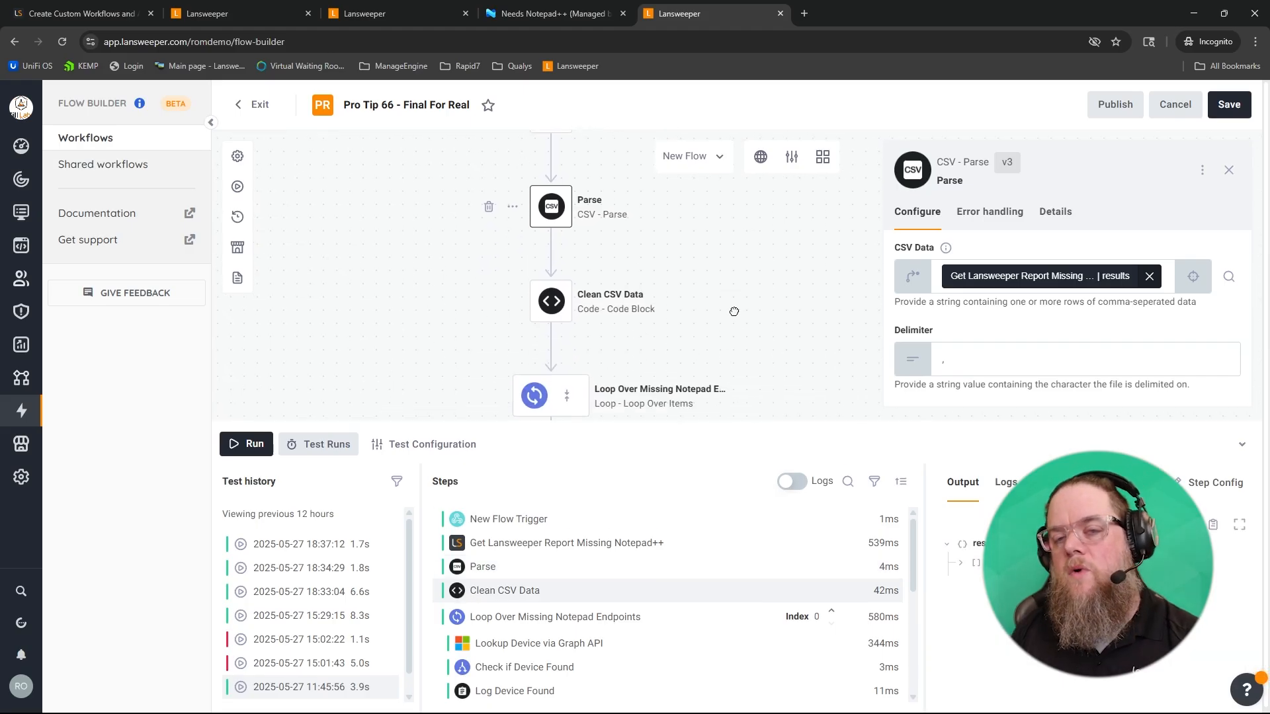
{"action": "left_click", "coordinate": [552, 283]}
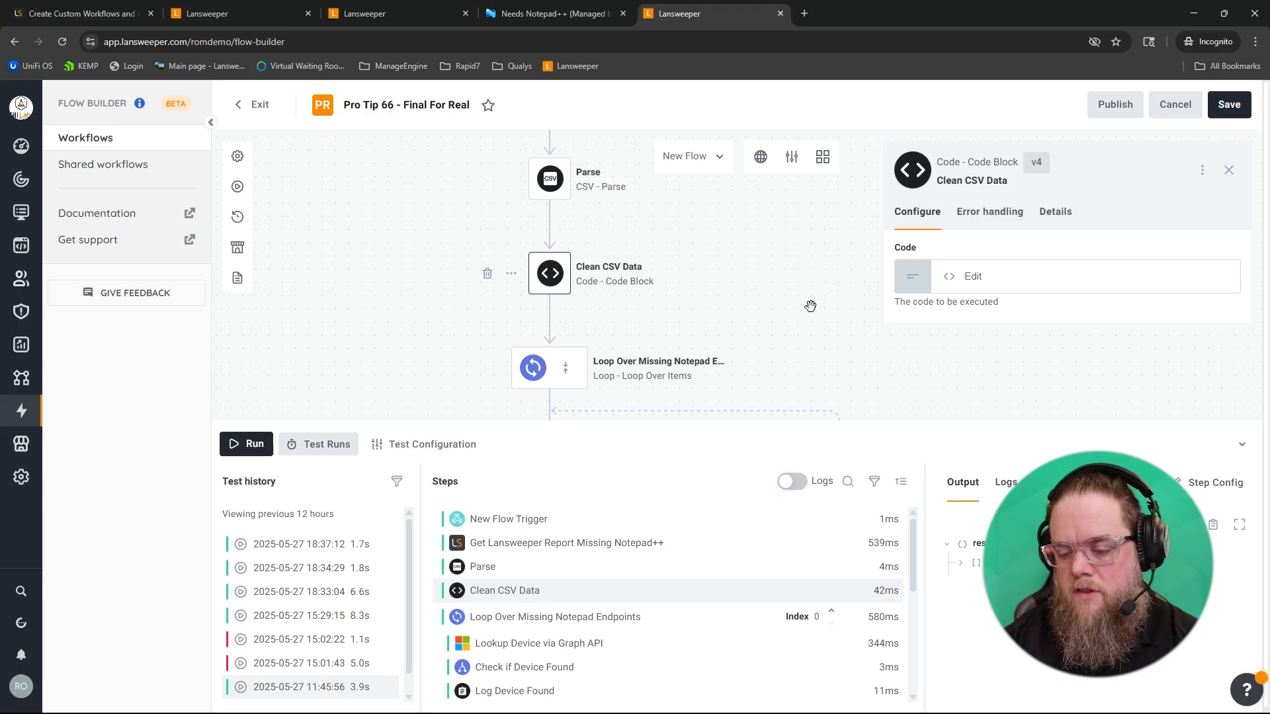
{"action": "left_click_drag", "start_coordinate": [810, 305], "coordinate": [809, 291]}
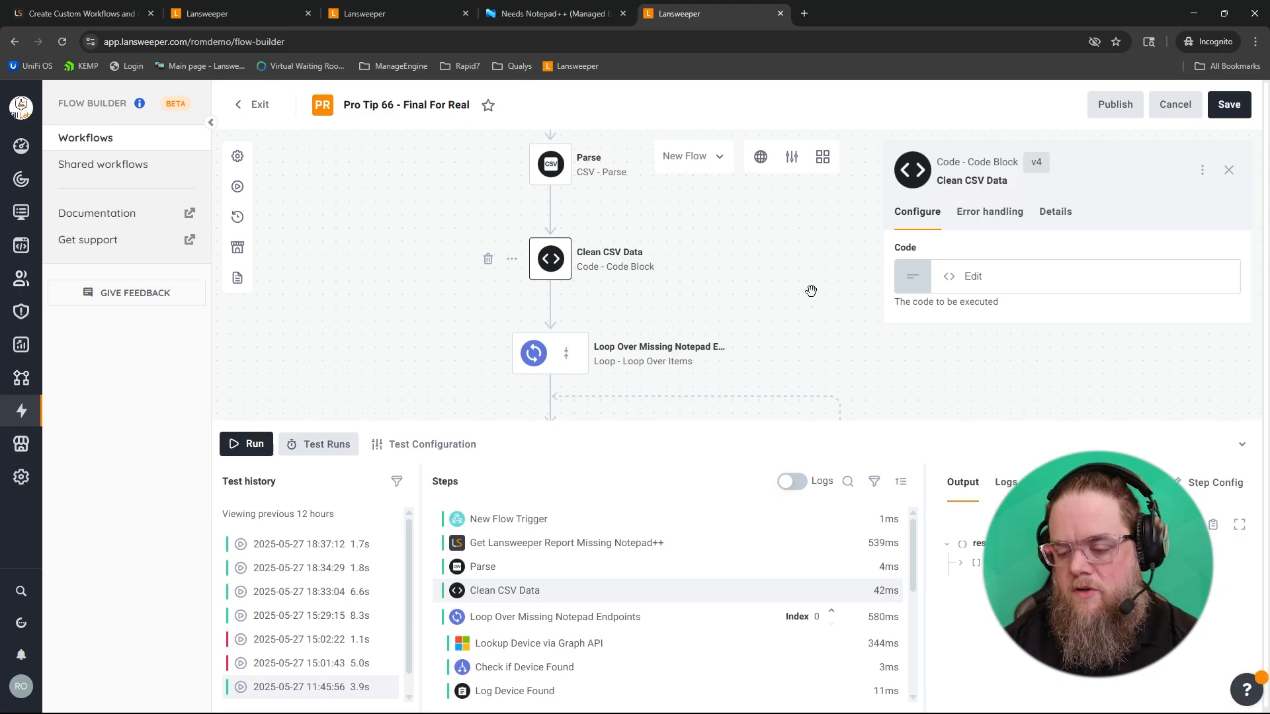
{"action": "left_click", "coordinate": [976, 564]}
{"action": "left_click", "coordinate": [973, 581]}
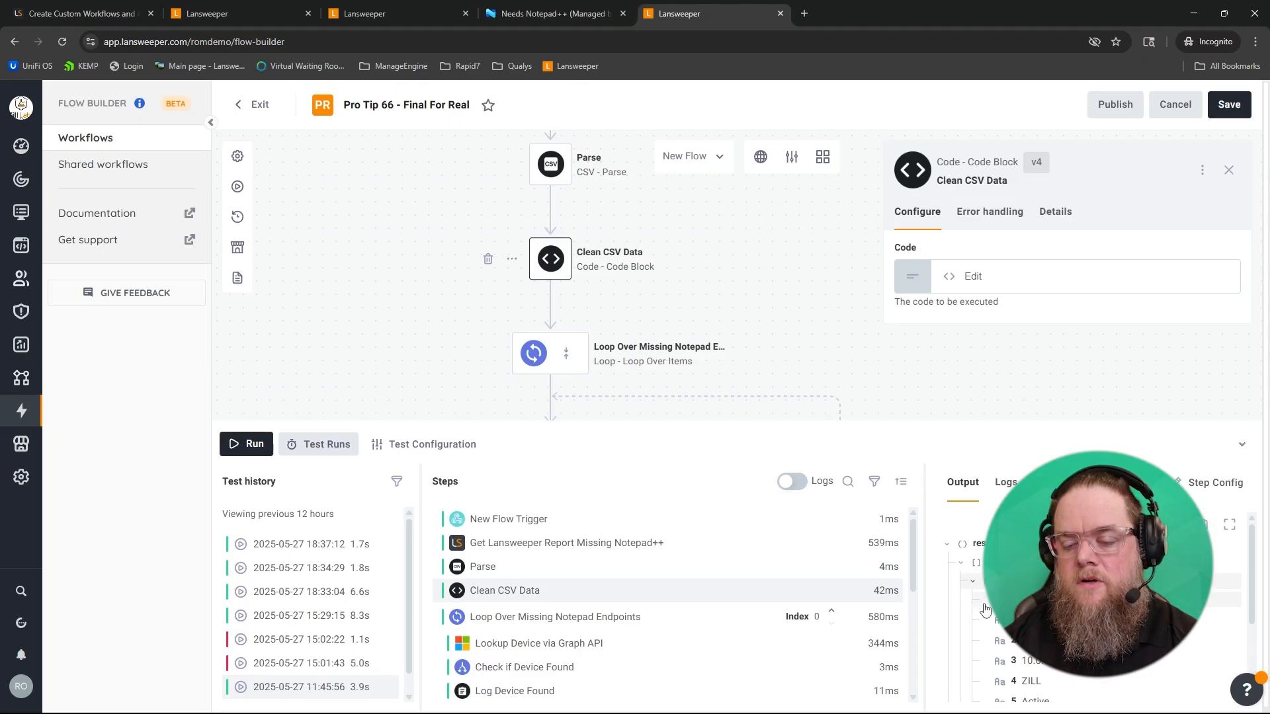
Examine the fields of the first cleaned record, collapse it, and briefly expand the second record
{"action": "scroll", "coordinate": [985, 608], "scroll_direction": "down", "scroll_amount": 2}
{"action": "scroll", "coordinate": [991, 596], "scroll_direction": "up", "scroll_amount": 2}
{"action": "left_click", "coordinate": [971, 584]}
{"action": "left_click", "coordinate": [970, 586]}
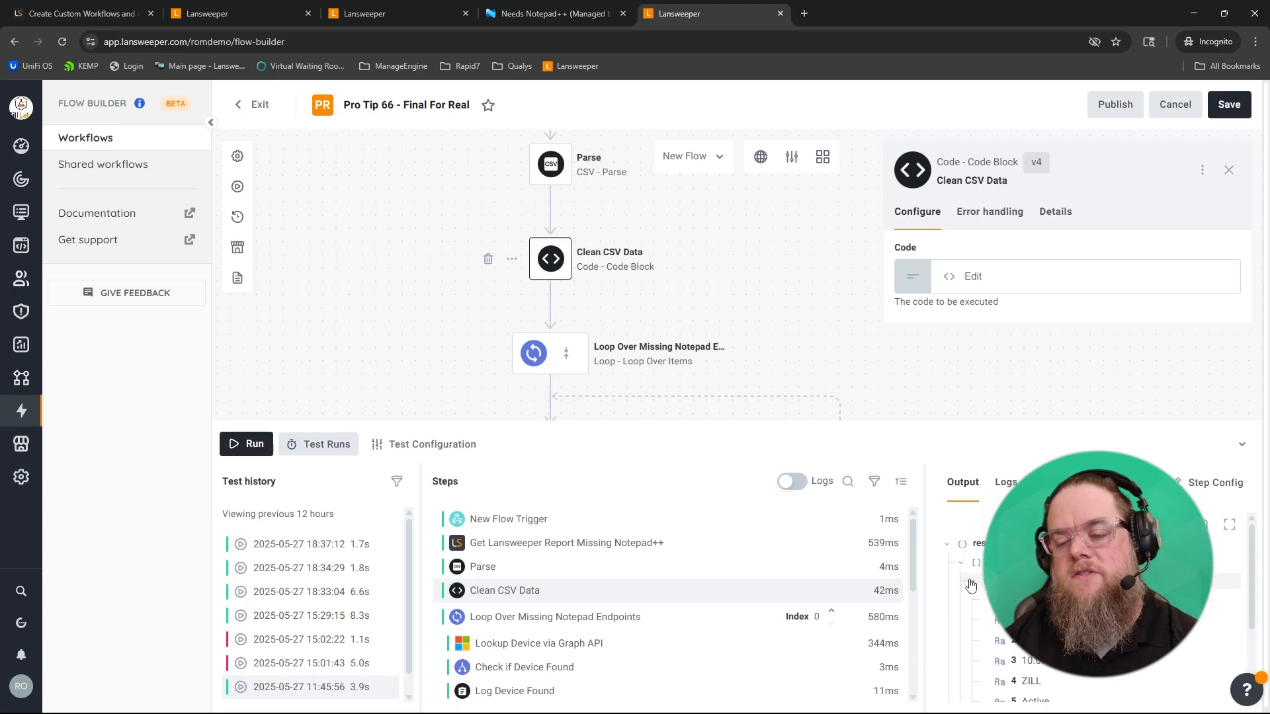
{"action": "scroll", "coordinate": [974, 598], "scroll_direction": "down", "scroll_amount": 3}
{"action": "scroll", "coordinate": [978, 609], "scroll_direction": "up", "scroll_amount": 3}
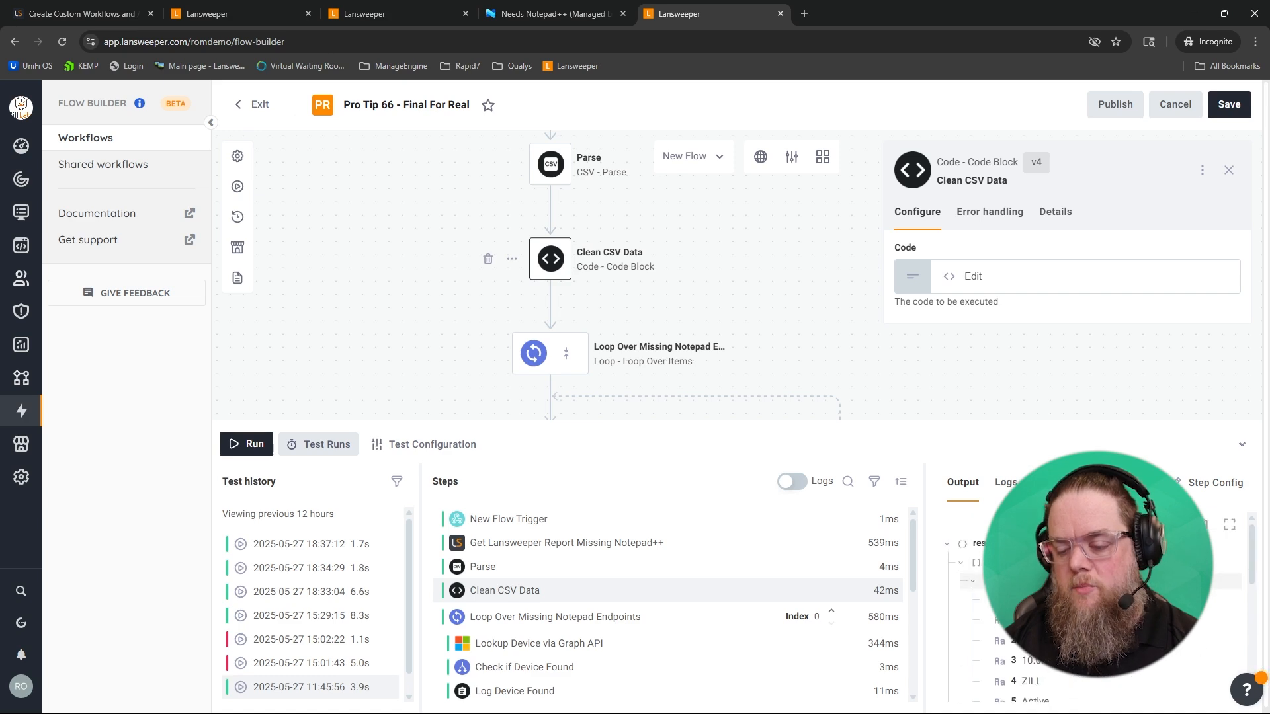
{"action": "left_click", "coordinate": [971, 581]}
{"action": "left_click", "coordinate": [975, 602]}
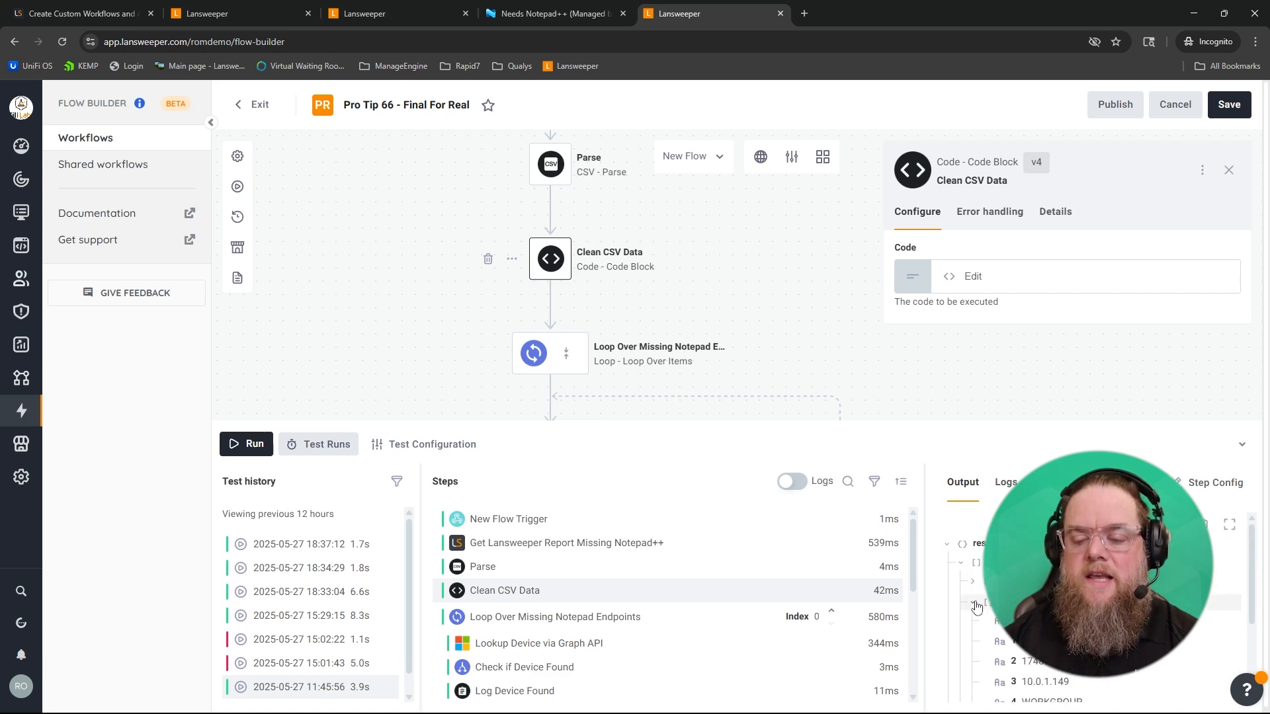
{"action": "left_click", "coordinate": [975, 603]}
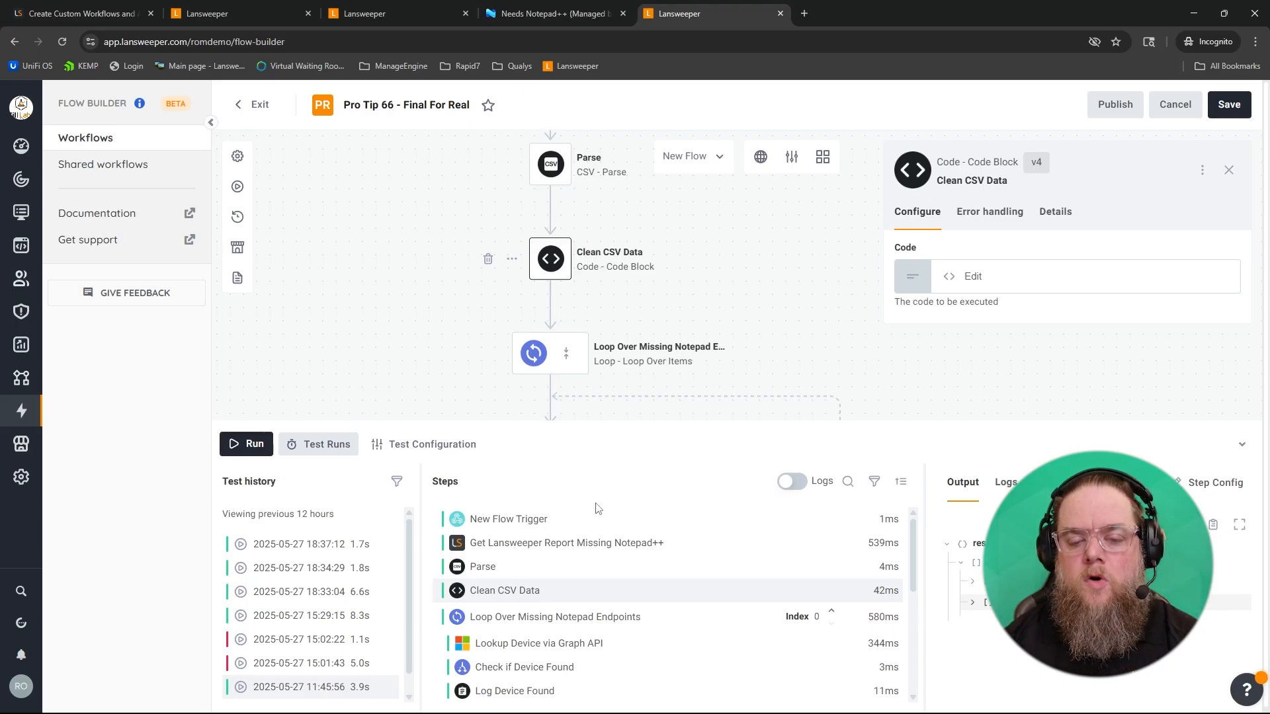
Show the Loop Over Missing Notepad Endpoints test output and expand its current item to examine the fields through index 9
{"action": "left_click", "coordinate": [552, 617]}
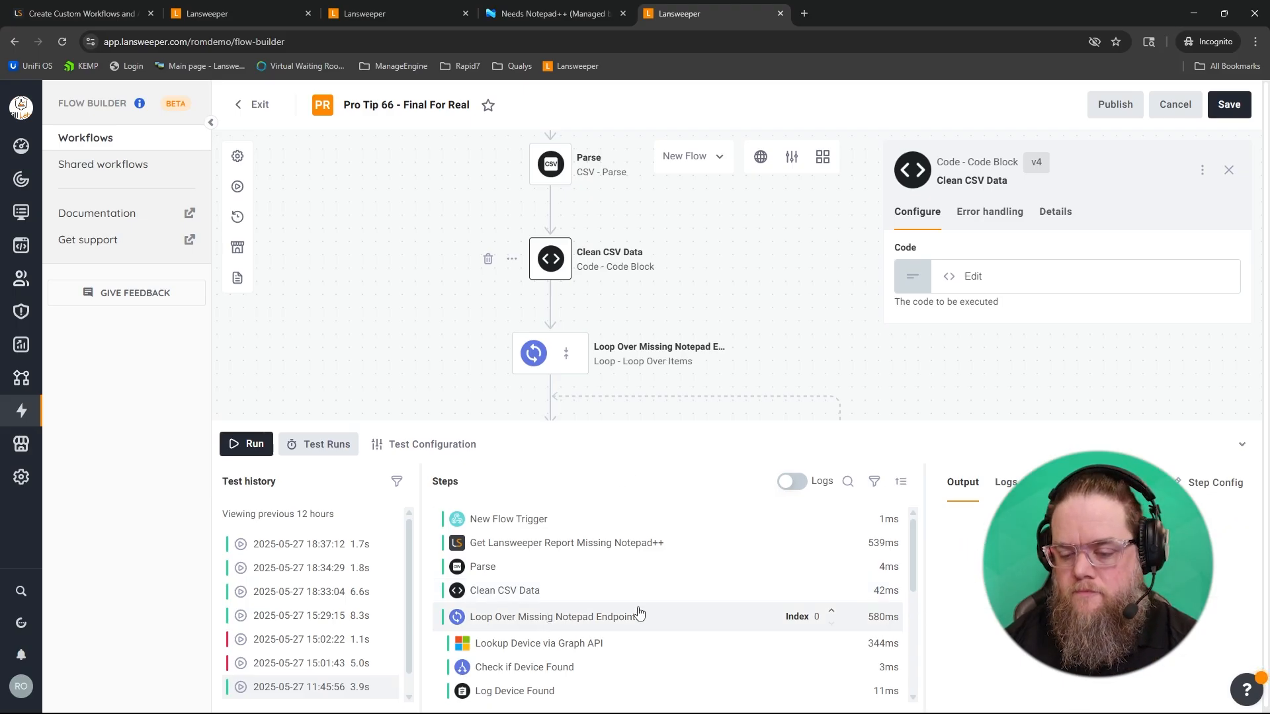
{"action": "left_click_drag", "start_coordinate": [805, 359], "coordinate": [796, 237]}
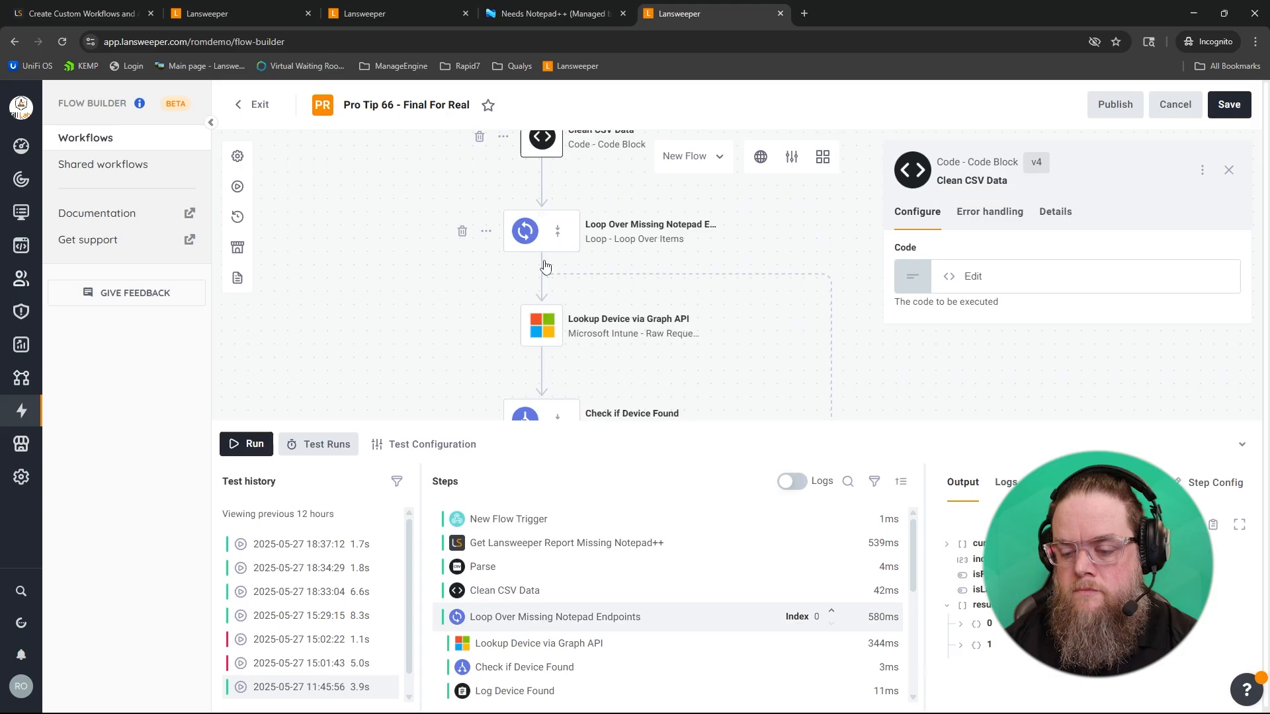
{"action": "left_click", "coordinate": [973, 547]}
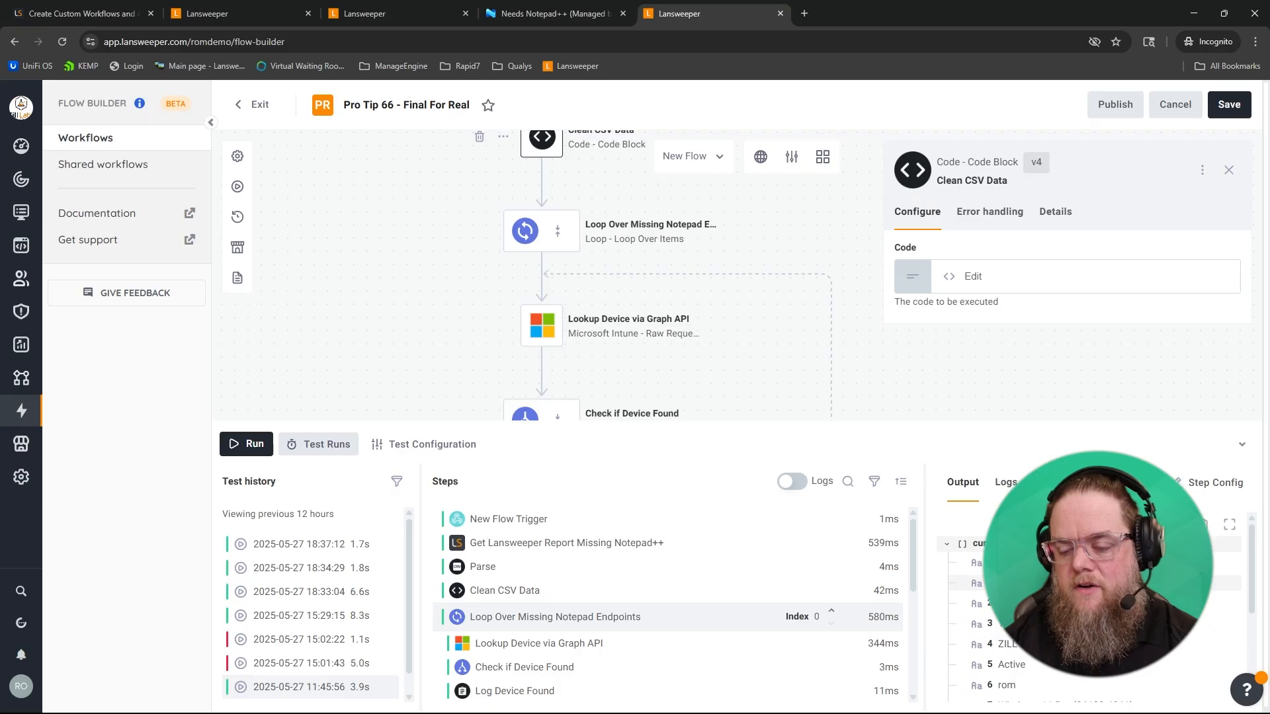
{"action": "scroll", "coordinate": [1091, 609], "scroll_direction": "down", "scroll_amount": 1}
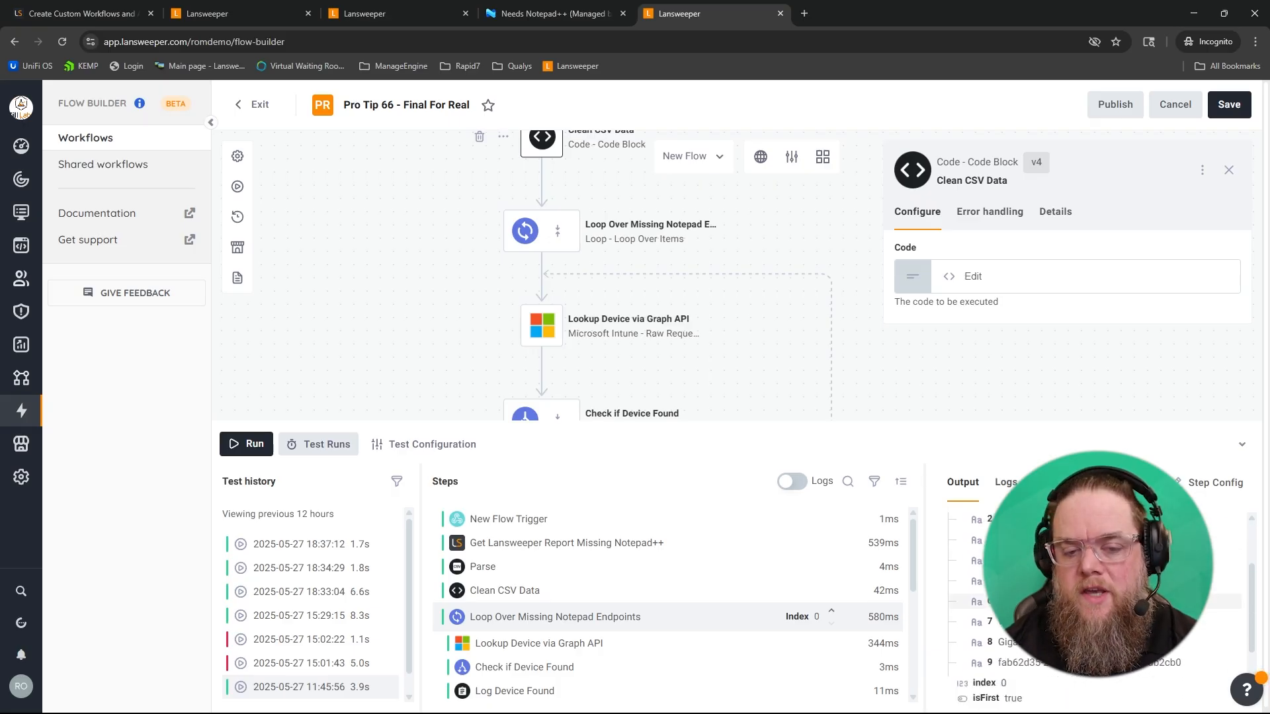
{"action": "scroll", "coordinate": [1091, 609], "scroll_direction": "down", "scroll_amount": 2}
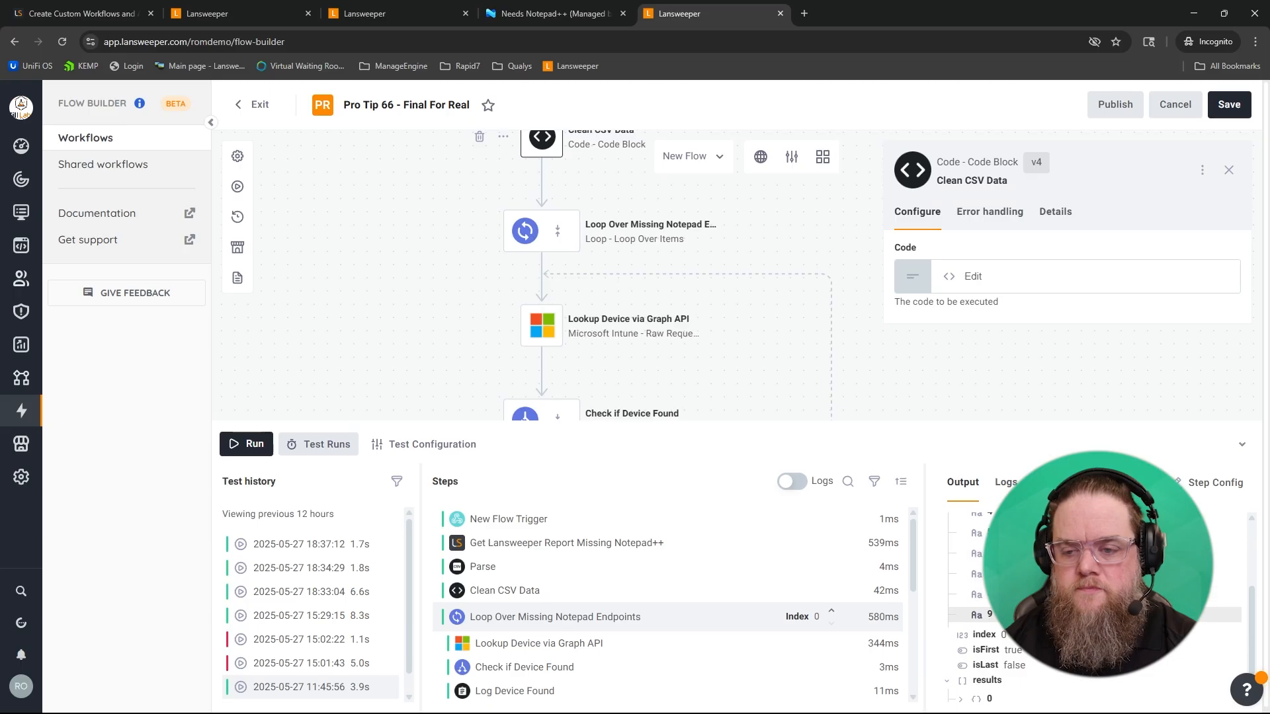
Open the Loop Over Missing Notepad Endpoints configuration and compare its Items reference with the Clean CSV Data output
{"action": "left_click", "coordinate": [533, 246]}
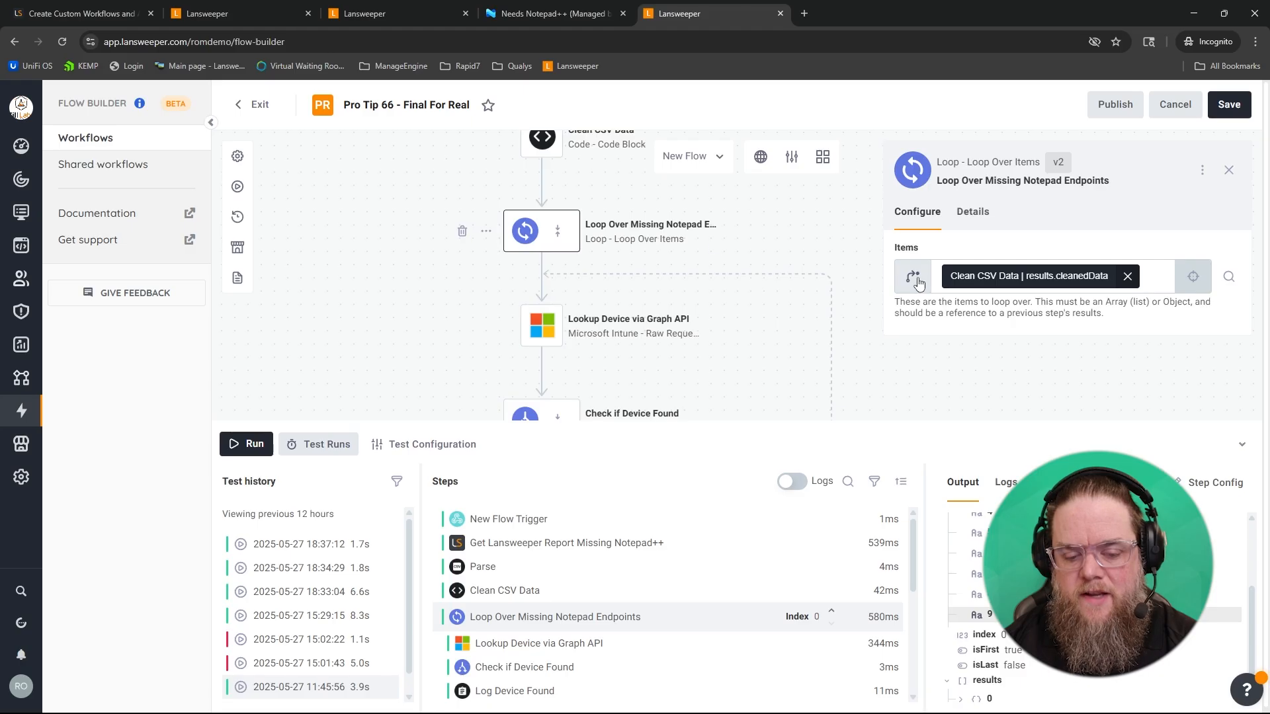
{"action": "scroll", "coordinate": [774, 222], "scroll_direction": "up", "scroll_amount": 2}
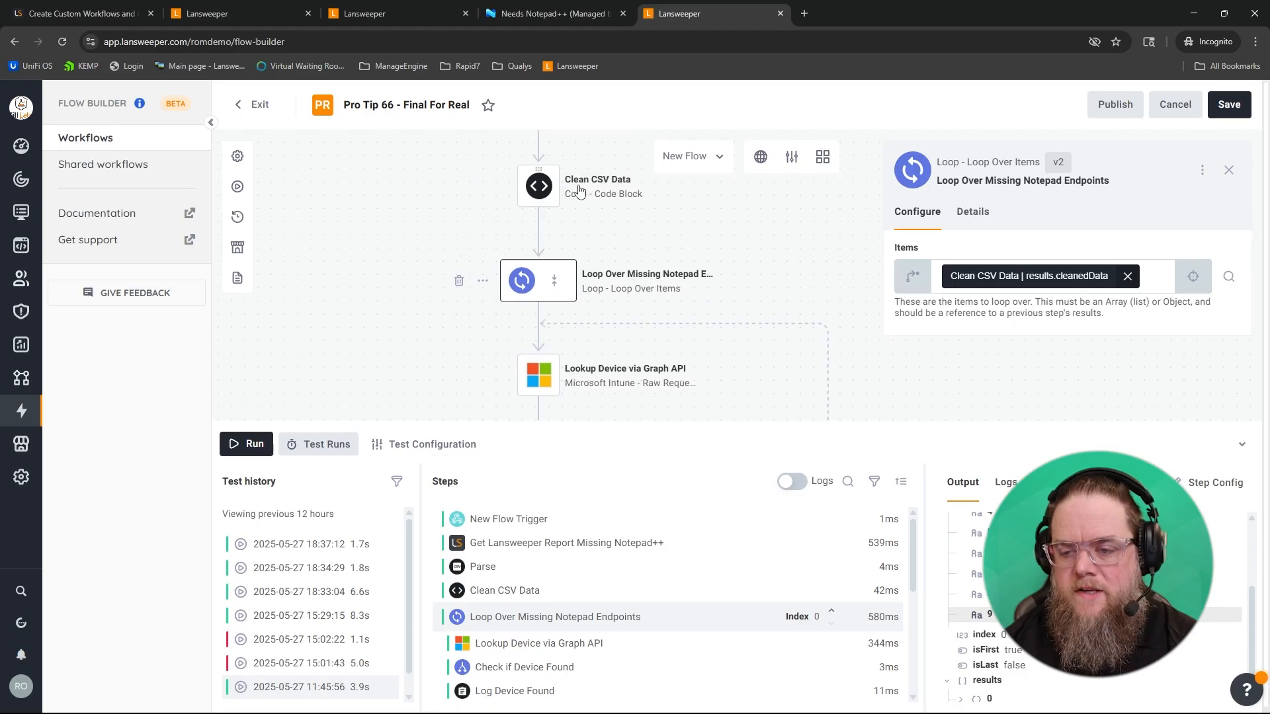
{"action": "left_click", "coordinate": [562, 591]}
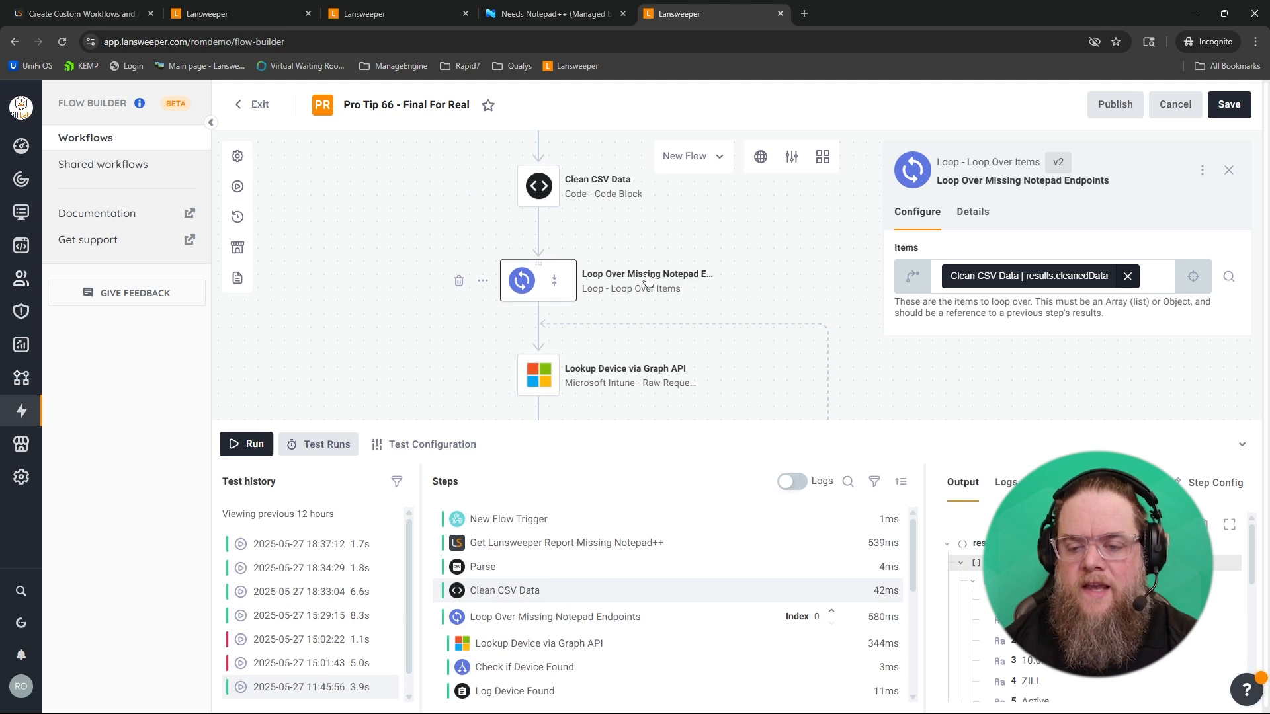
{"action": "scroll", "coordinate": [541, 291], "scroll_direction": "down", "scroll_amount": 4}
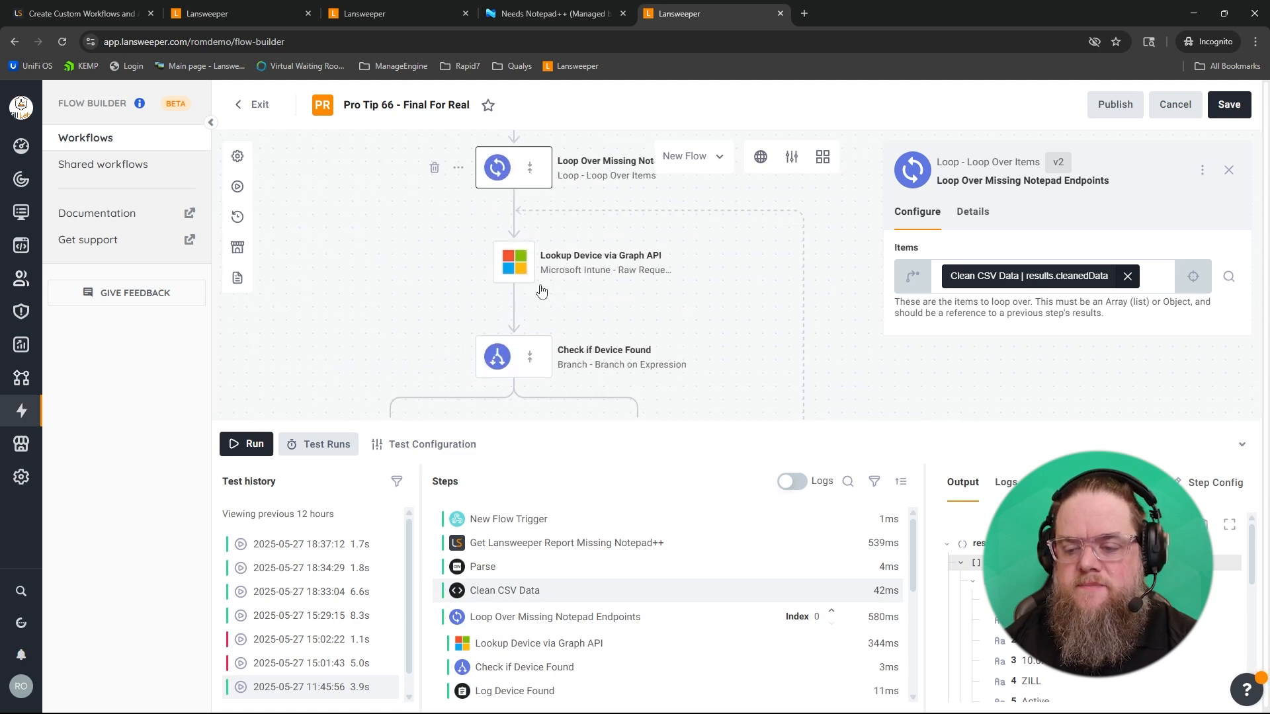
Open the Lookup Device via Graph API configuration and expand the current item in the Loop Over Missing Notepad Endpoints test output through index 9
{"action": "left_click", "coordinate": [519, 270]}
{"action": "mouse_move", "coordinate": [735, 319]}
{"action": "left_mouse_down"}
{"action": "mouse_move", "coordinate": [732, 297]}
{"action": "mouse_move", "coordinate": [738, 321]}
{"action": "left_mouse_up"}
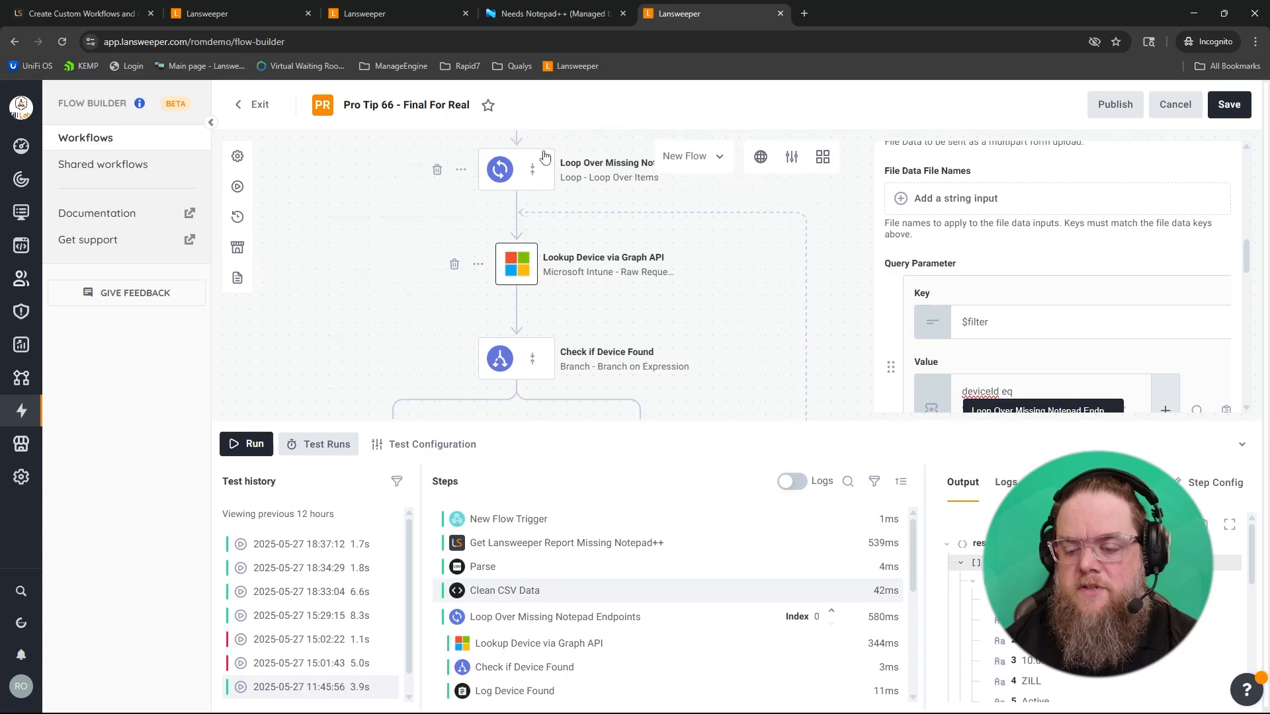
{"action": "mouse_move", "coordinate": [853, 327]}
{"action": "left_mouse_down"}
{"action": "mouse_move", "coordinate": [848, 303]}
{"action": "mouse_move", "coordinate": [855, 317]}
{"action": "left_mouse_up"}
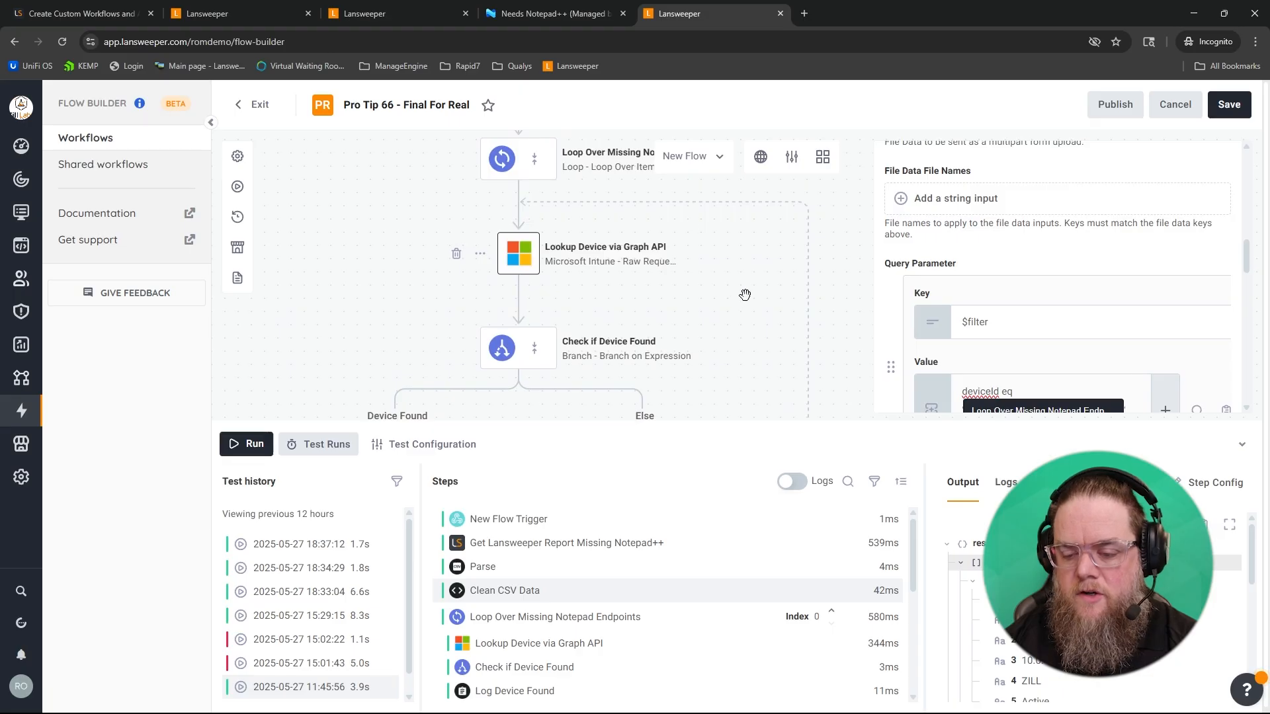
{"action": "left_click", "coordinate": [558, 617]}
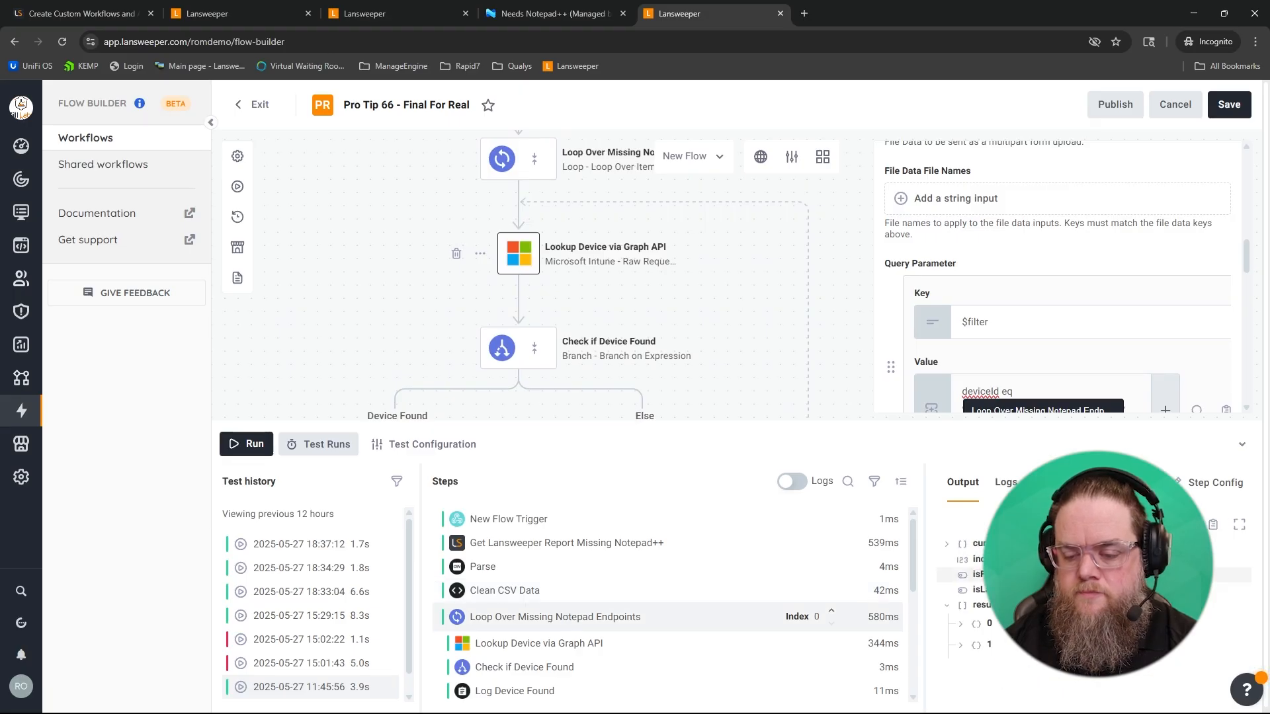
{"action": "left_click", "coordinate": [946, 544]}
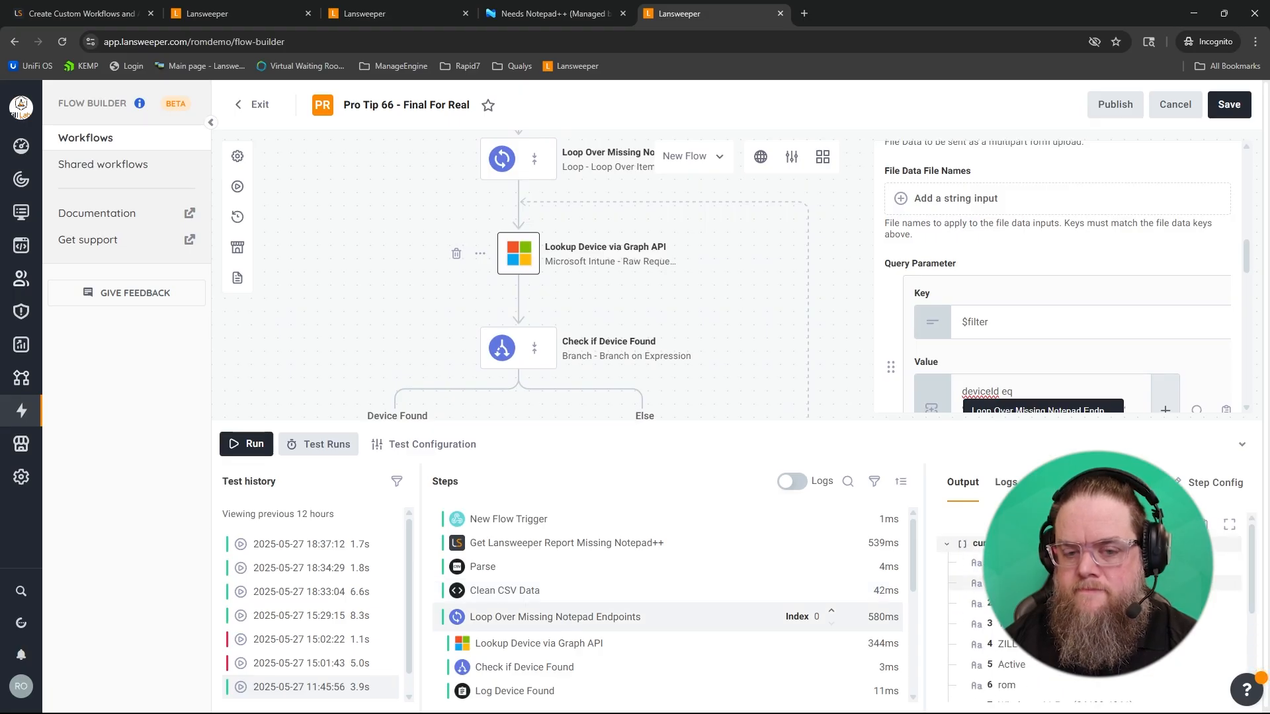
{"action": "scroll", "coordinate": [966, 609], "scroll_direction": "down", "scroll_amount": 3}
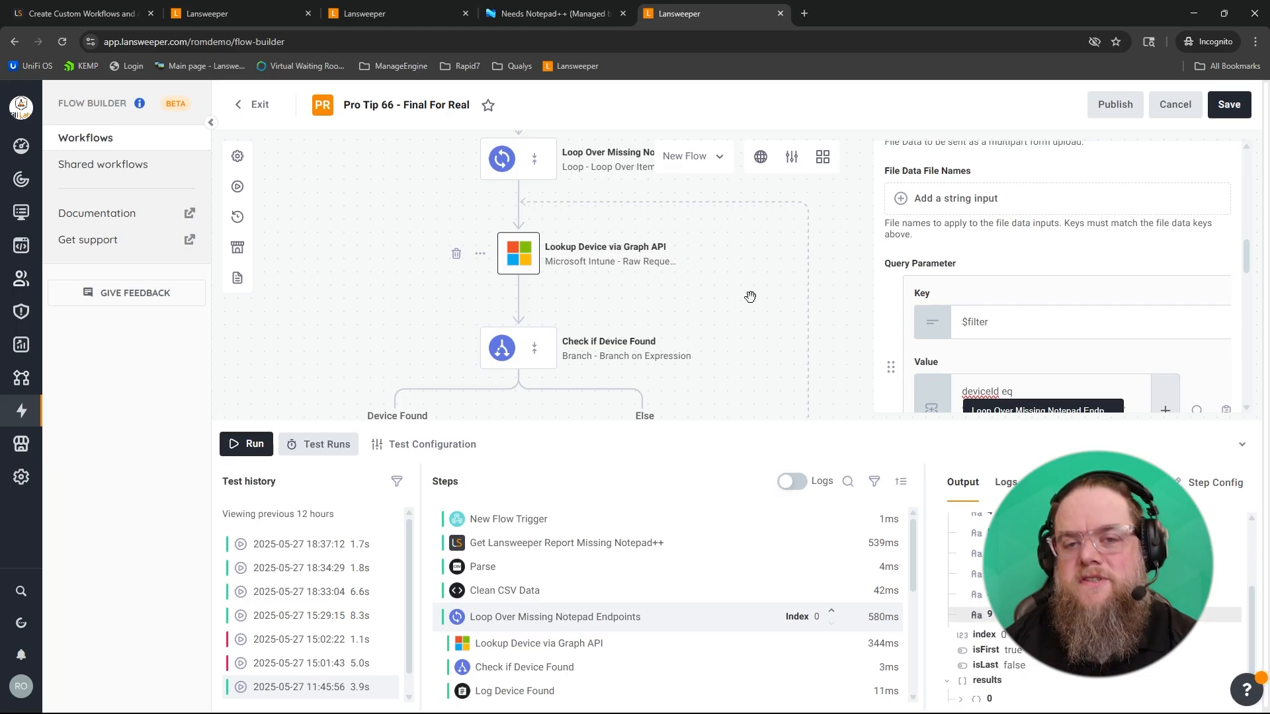
{"action": "mouse_move", "coordinate": [756, 334]}
{"action": "left_mouse_down"}
{"action": "mouse_move", "coordinate": [758, 298]}
{"action": "mouse_move", "coordinate": [764, 317]}
{"action": "left_mouse_up"}
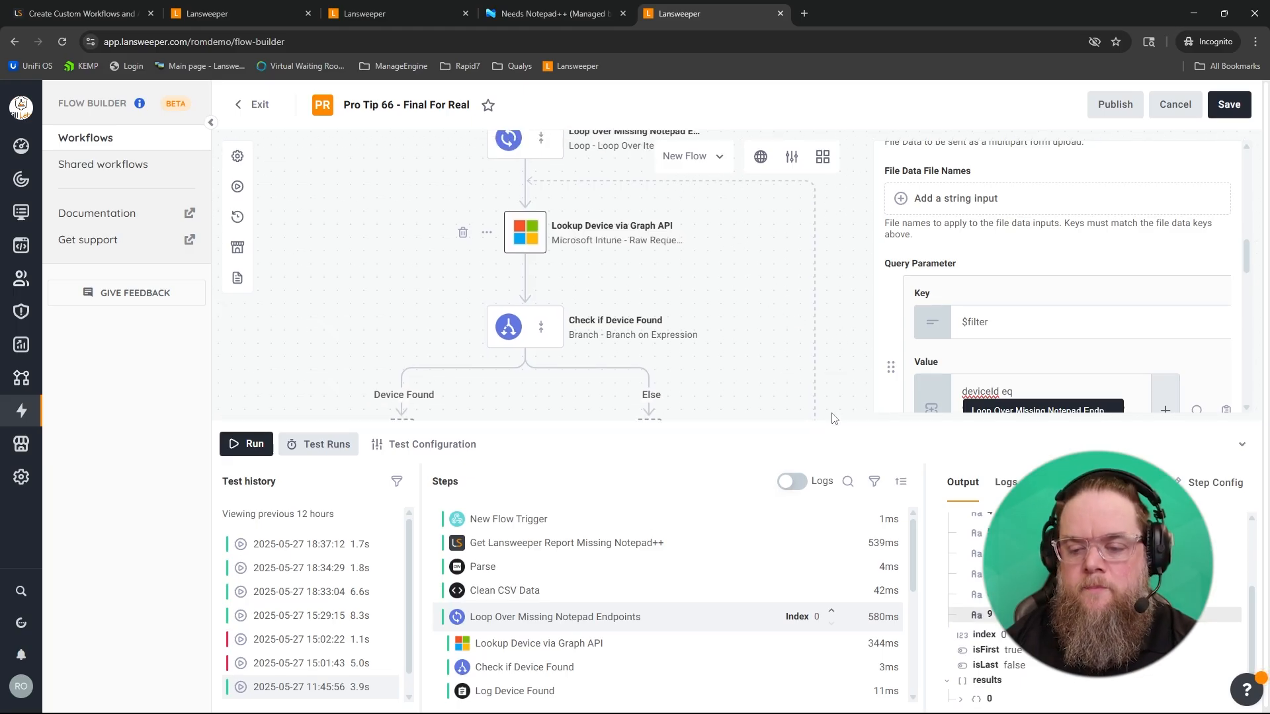
Enlarge the workflow area and examine the $filter and $select query parameters of the Lookup Device via Graph API step
{"action": "left_click_drag", "start_coordinate": [831, 452], "coordinate": [834, 528]}
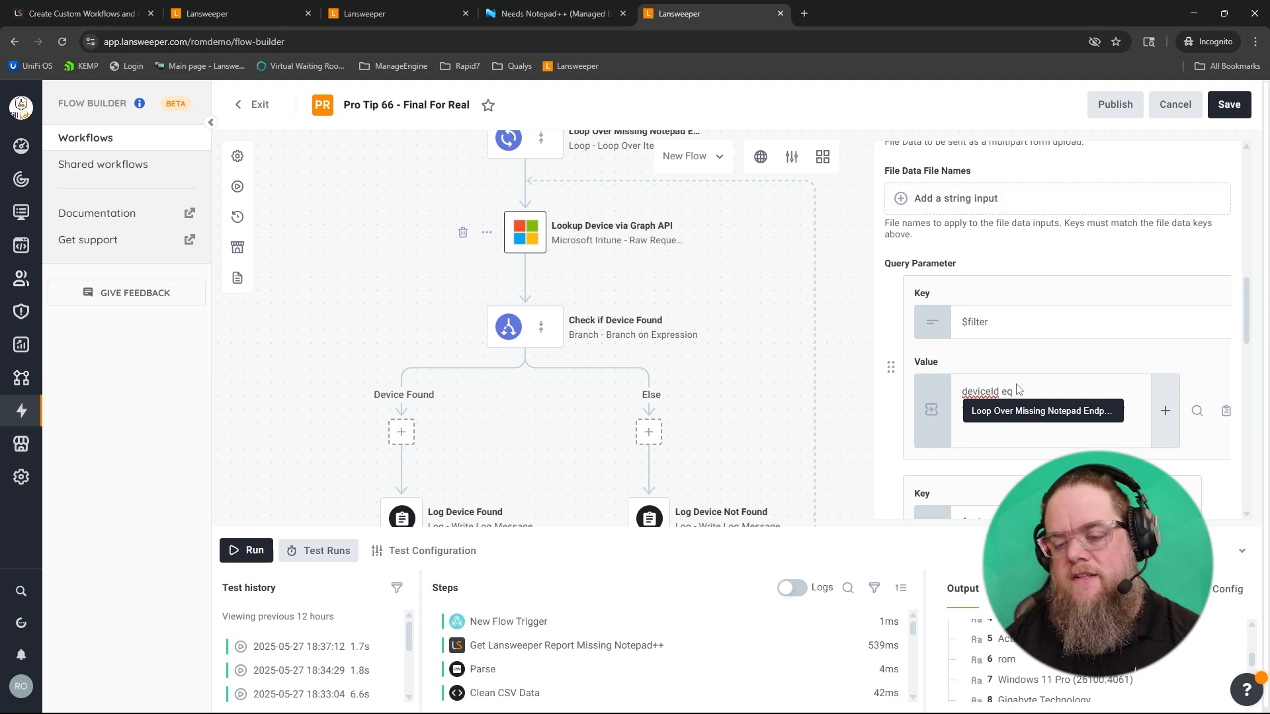
{"action": "scroll", "coordinate": [1060, 422], "scroll_direction": "down", "scroll_amount": 3}
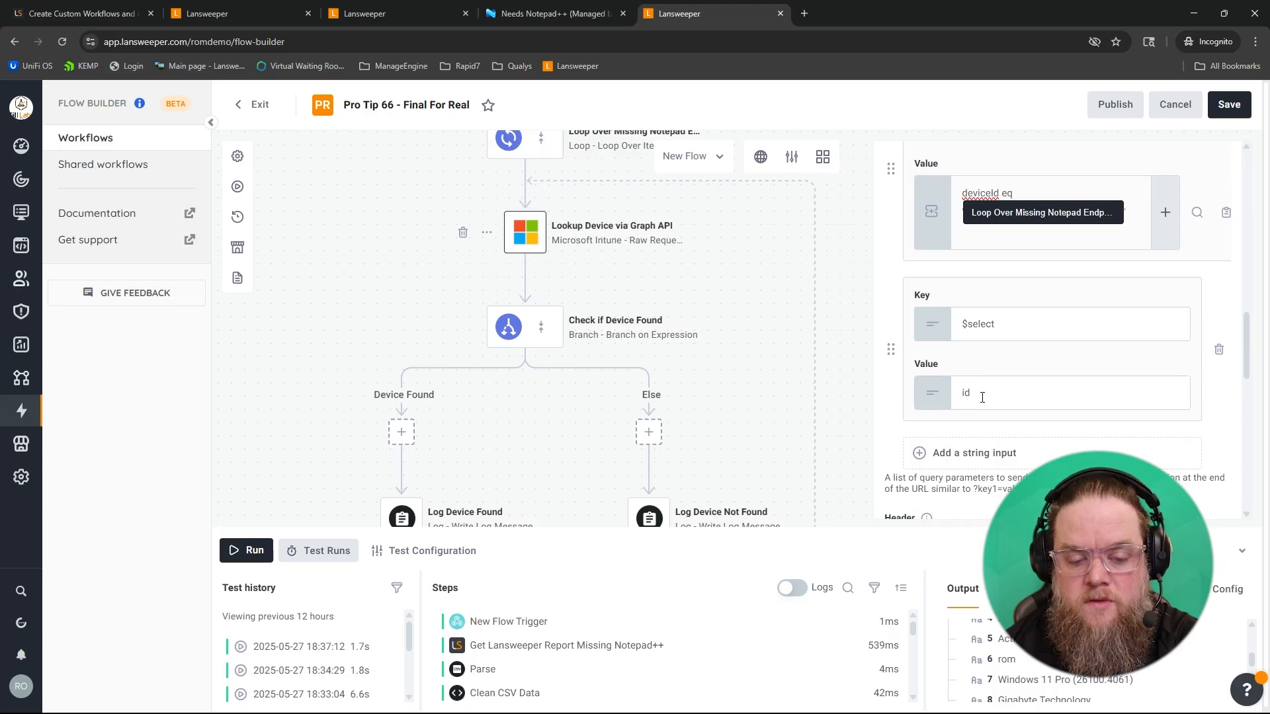
{"action": "left_click_drag", "start_coordinate": [739, 304], "coordinate": [743, 260]}
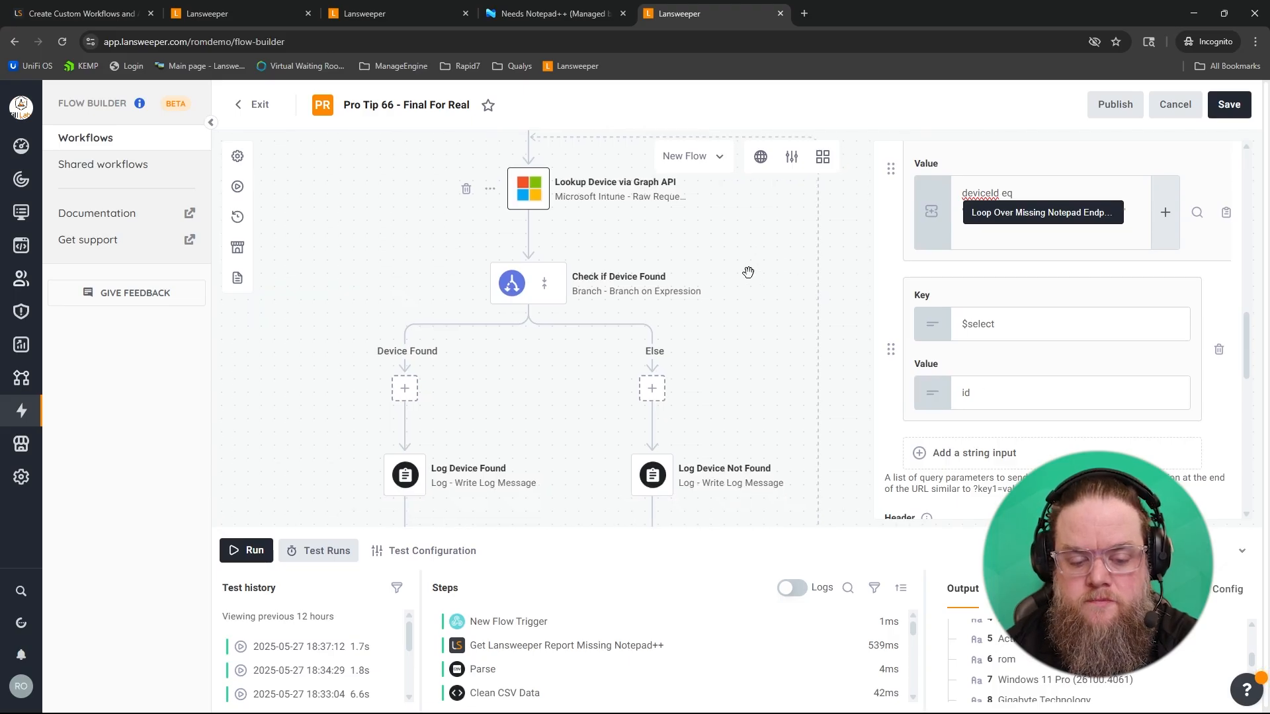
{"action": "left_click_drag", "start_coordinate": [762, 322], "coordinate": [767, 298]}
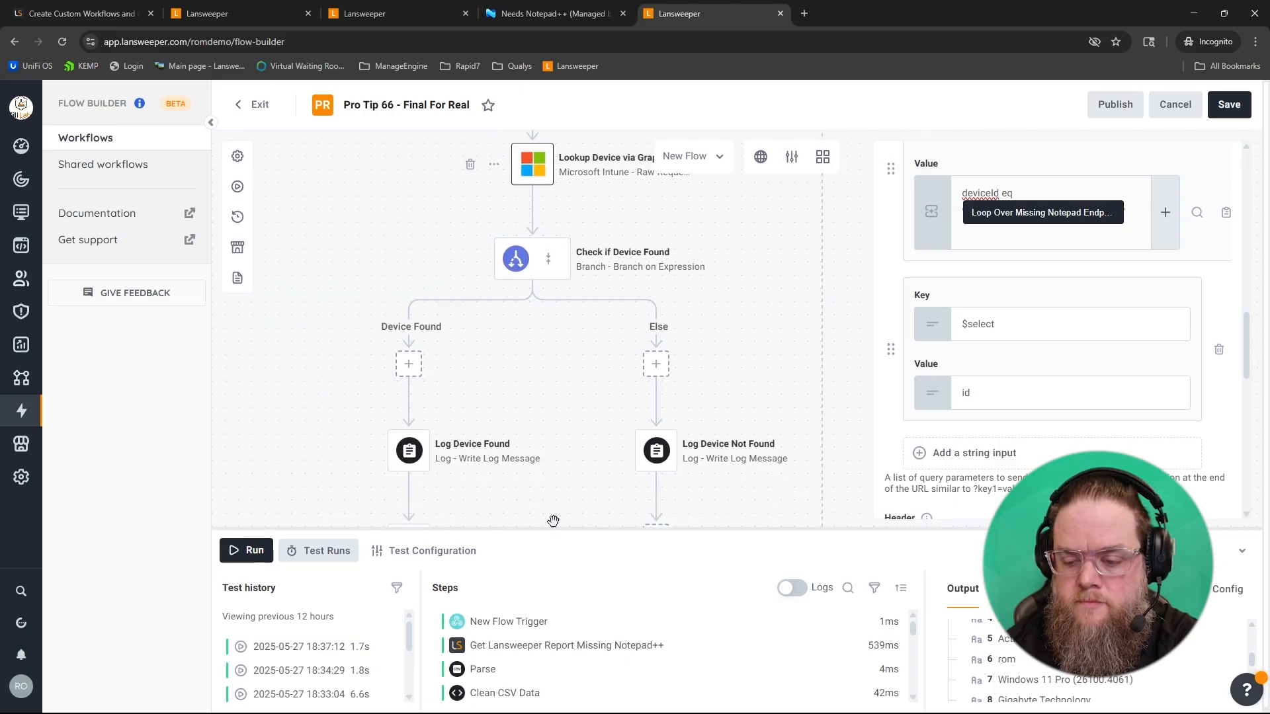
Enlarge the test results area, show the Lookup Device via Graph API output, and expand its value array down to the first entry's id
{"action": "left_click_drag", "start_coordinate": [553, 527], "coordinate": [553, 442]}
{"action": "left_click", "coordinate": [525, 664]}
{"action": "scroll", "coordinate": [595, 658], "scroll_direction": "down", "scroll_amount": 3}
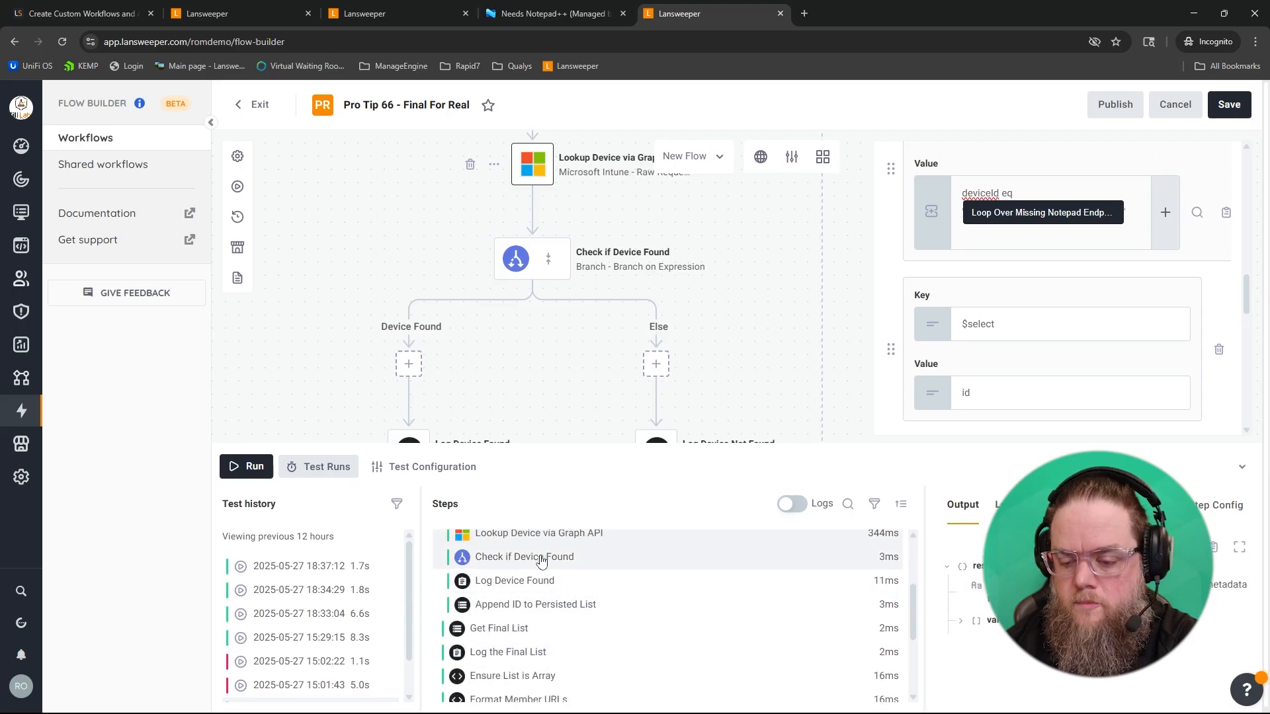
{"action": "left_click", "coordinate": [961, 621]}
{"action": "left_click", "coordinate": [973, 638]}
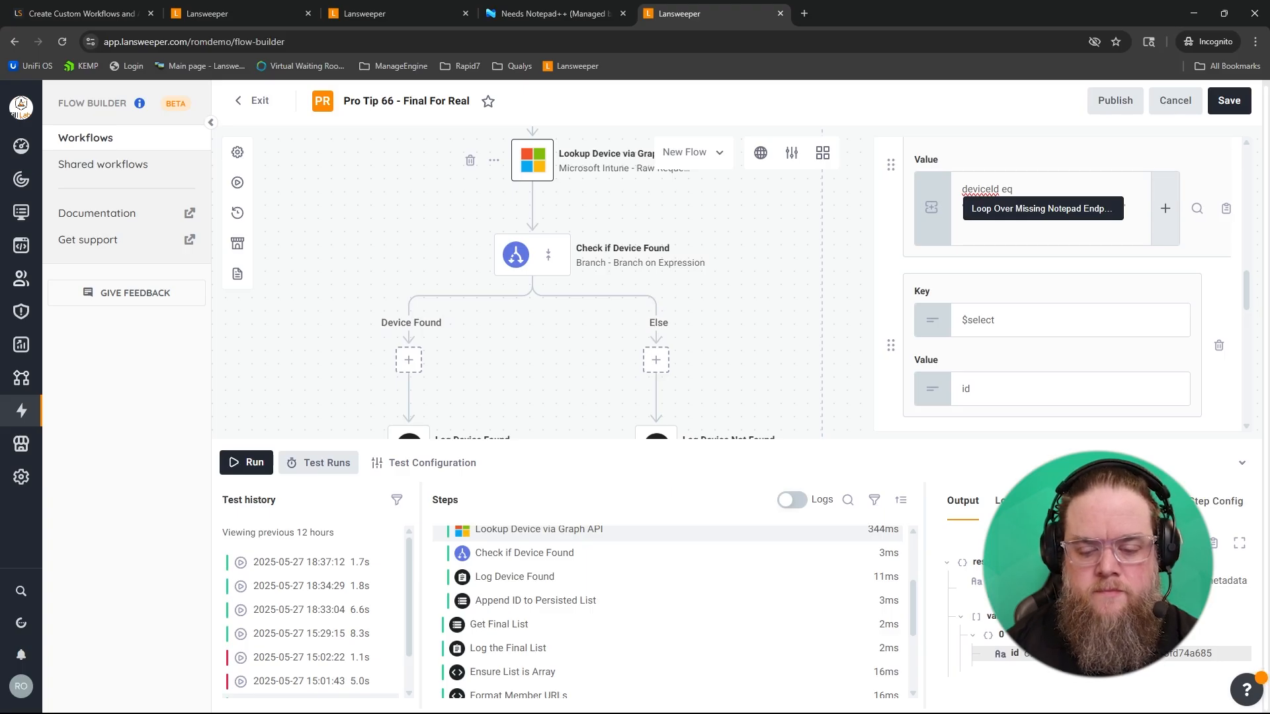
Show the Check if Device Found test output and configuration, and examine its Device Found condition and both branches
{"action": "left_click", "coordinate": [558, 553]}
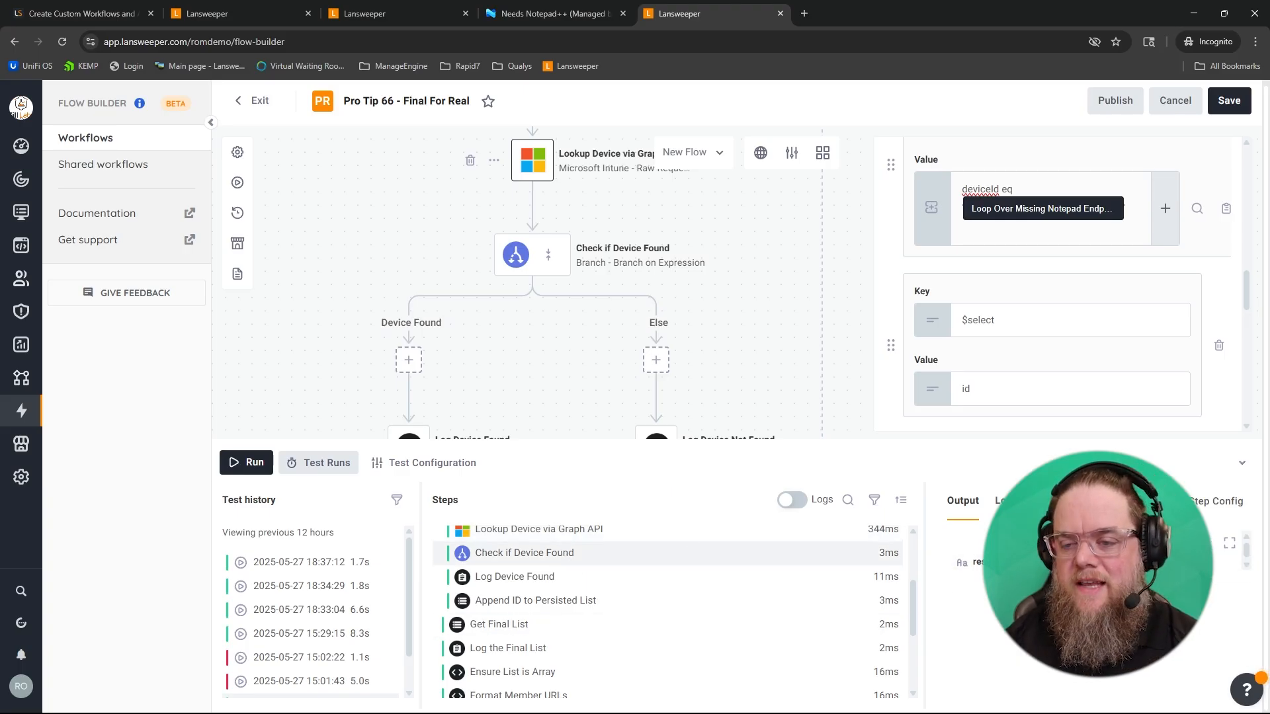
{"action": "left_click", "coordinate": [531, 264]}
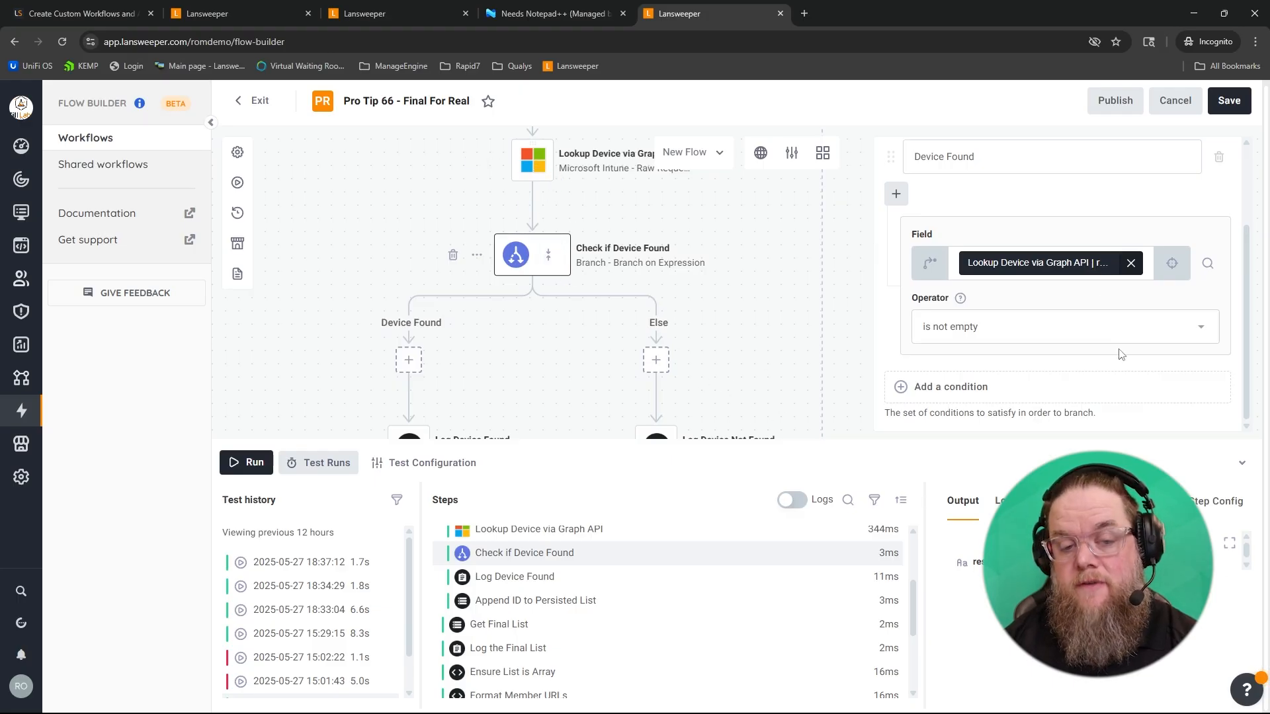
{"action": "left_click_drag", "start_coordinate": [772, 315], "coordinate": [769, 238]}
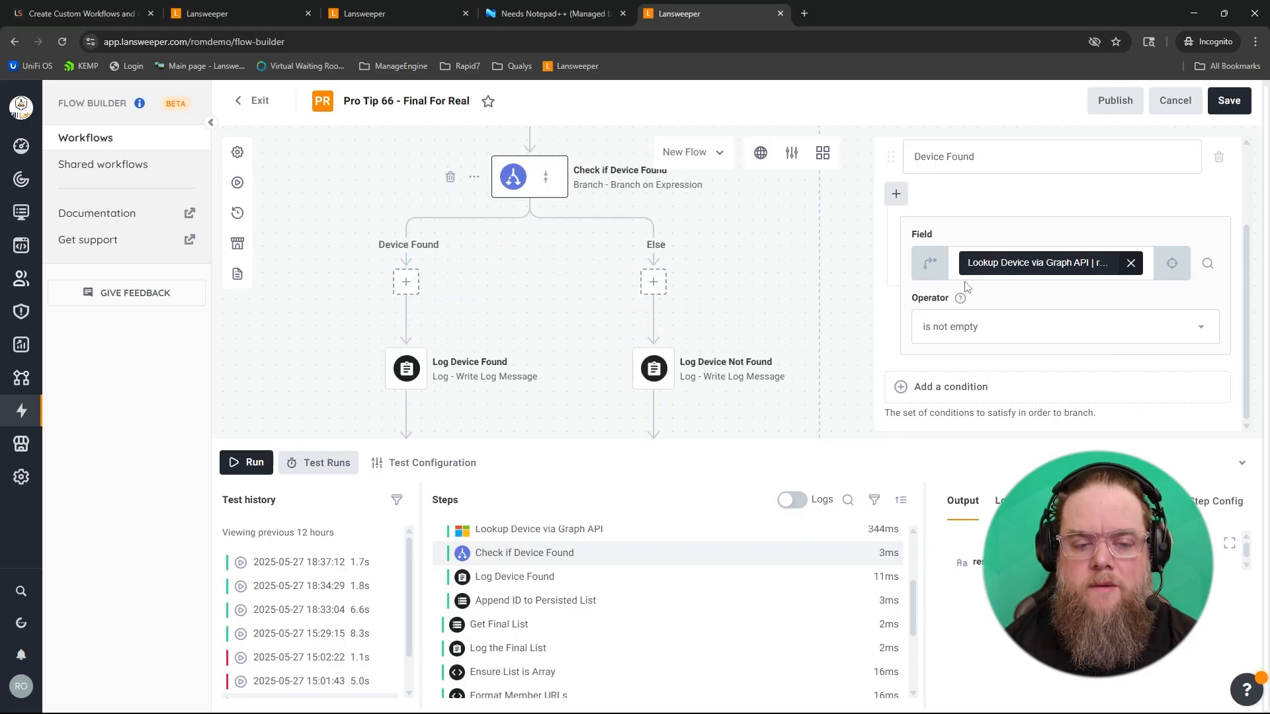
{"action": "left_click_drag", "start_coordinate": [746, 285], "coordinate": [766, 219]}
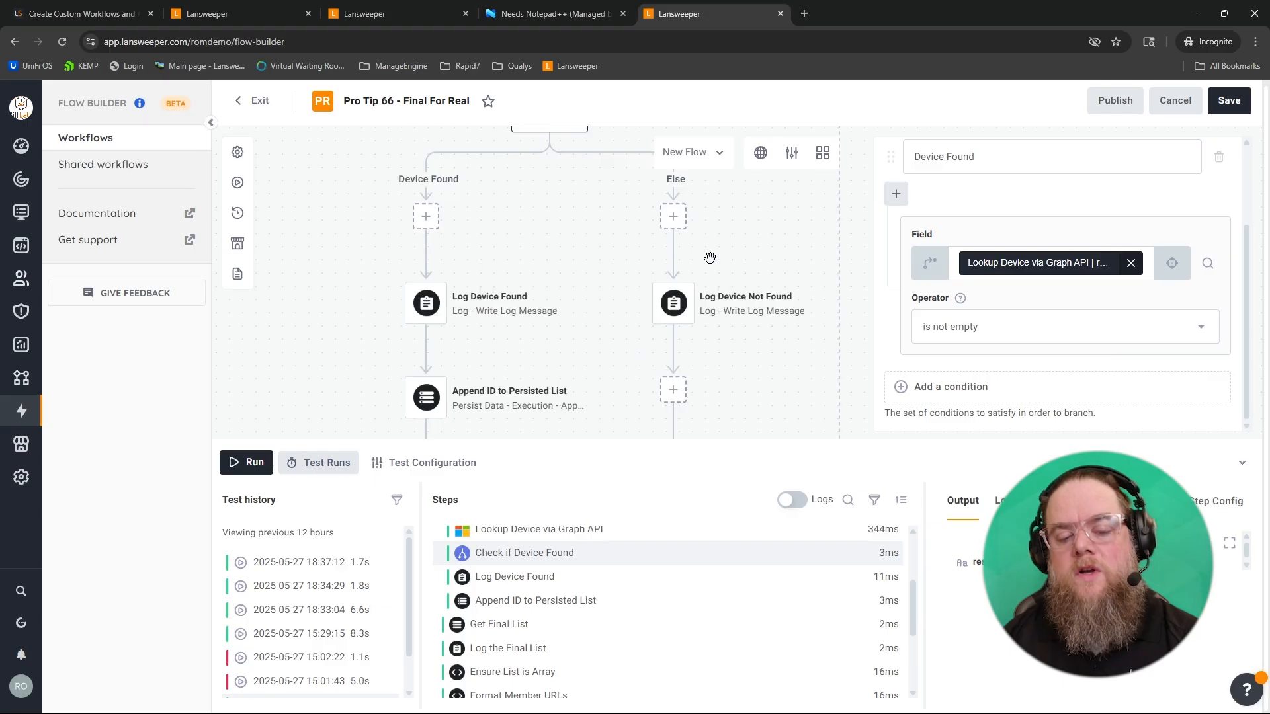
{"action": "scroll", "coordinate": [338, 305], "scroll_direction": "down", "scroll_amount": 2}
{"action": "scroll", "coordinate": [337, 304], "scroll_direction": "up", "scroll_amount": 2}
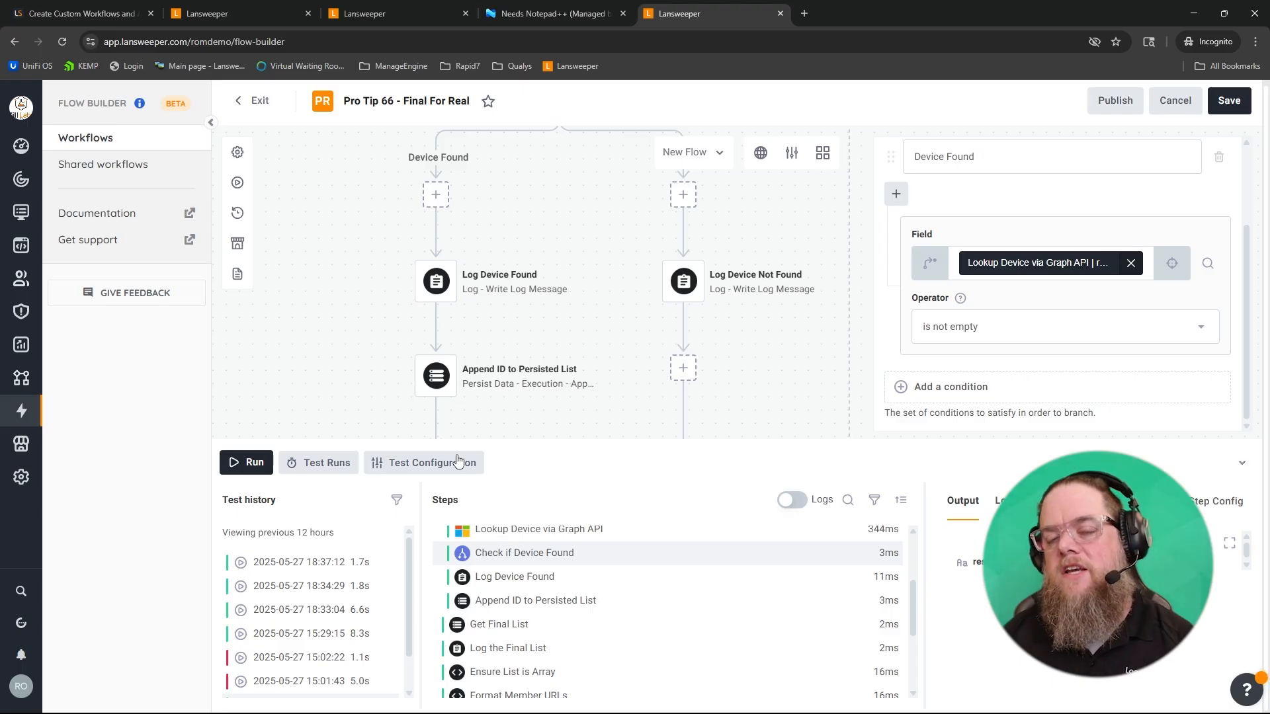
Open the Append ID to Persisted List configuration, highlight its foundIntuneIdsList key, and show the step's test output
{"action": "left_click", "coordinate": [437, 376]}
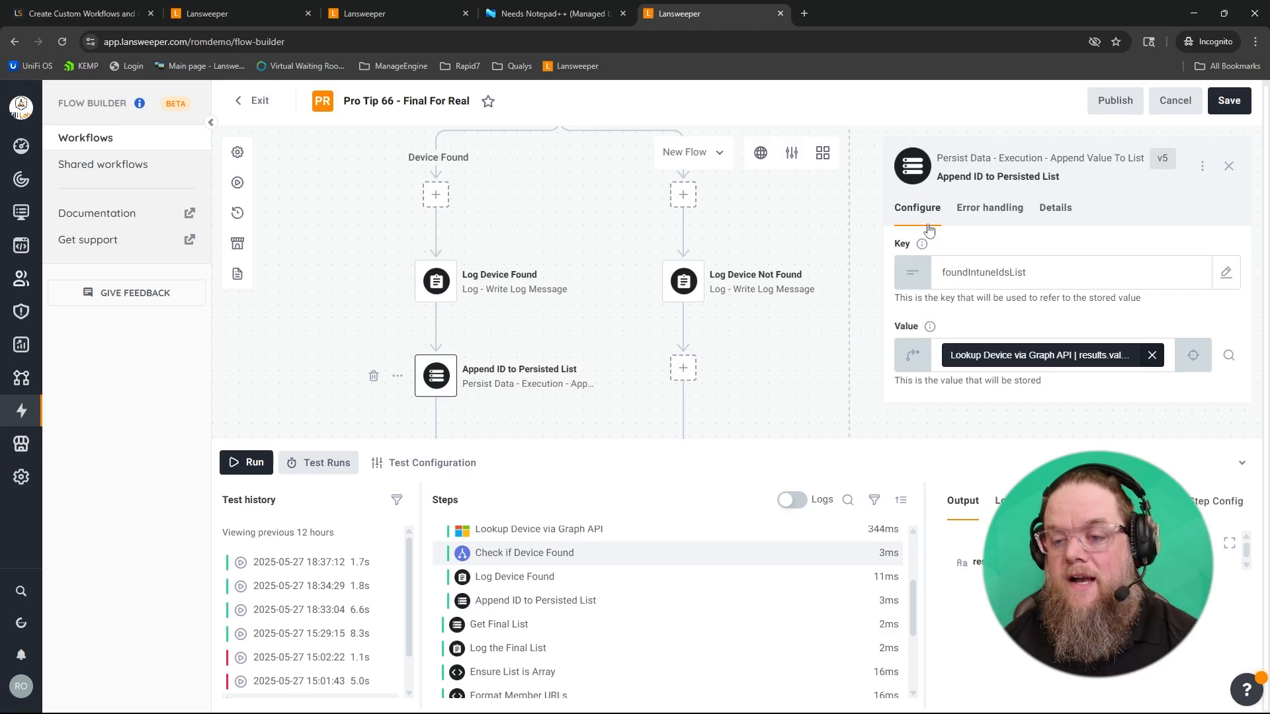
{"action": "double_click", "coordinate": [1101, 273]}
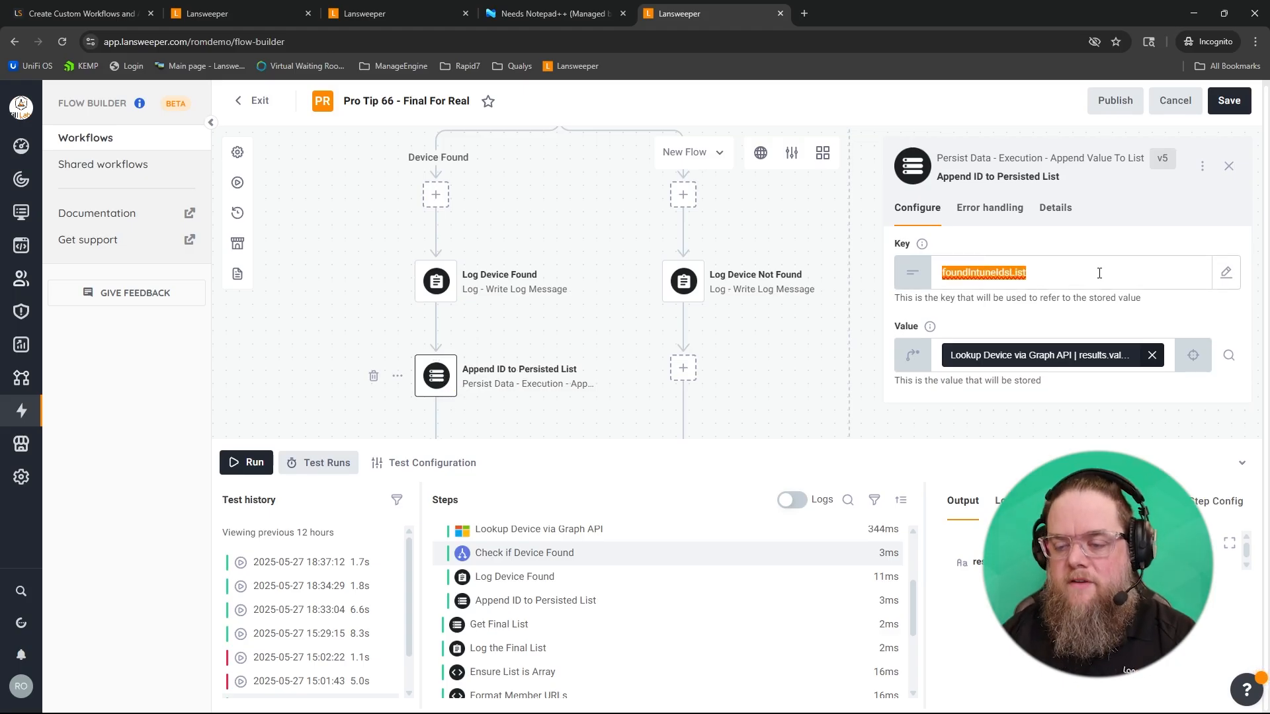
{"action": "left_click", "coordinate": [868, 321]}
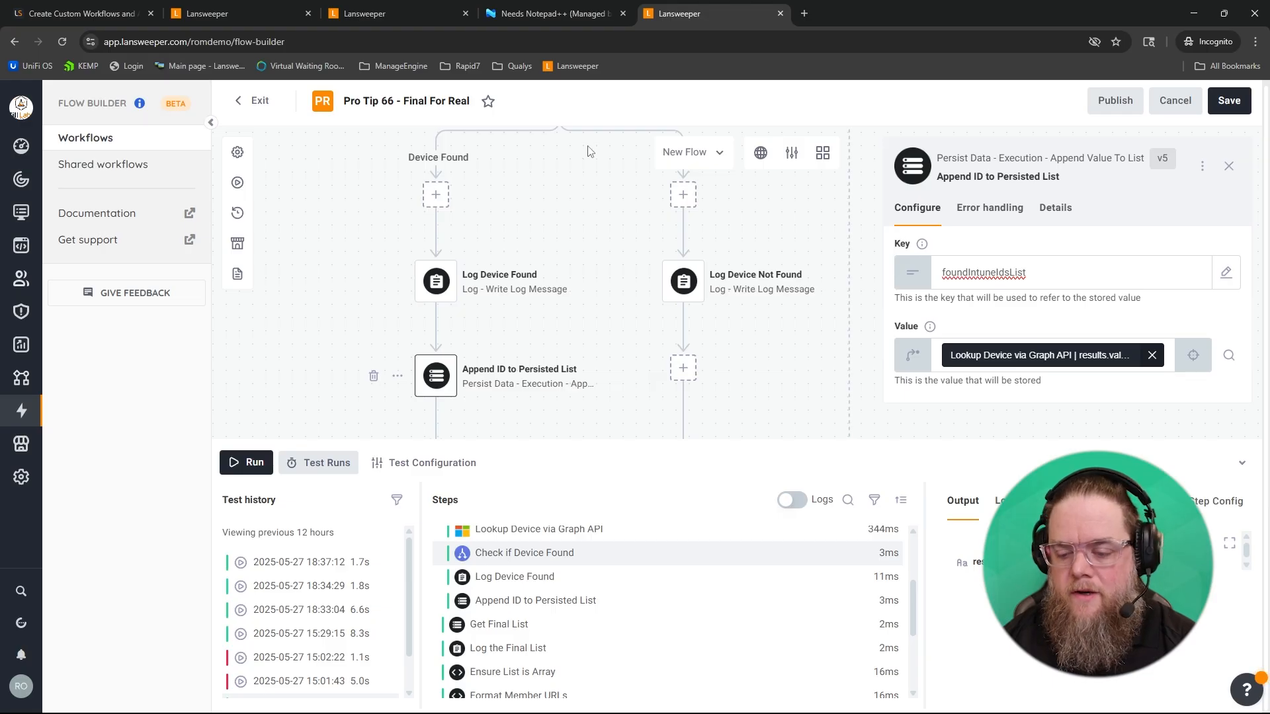
{"action": "left_click", "coordinate": [551, 603]}
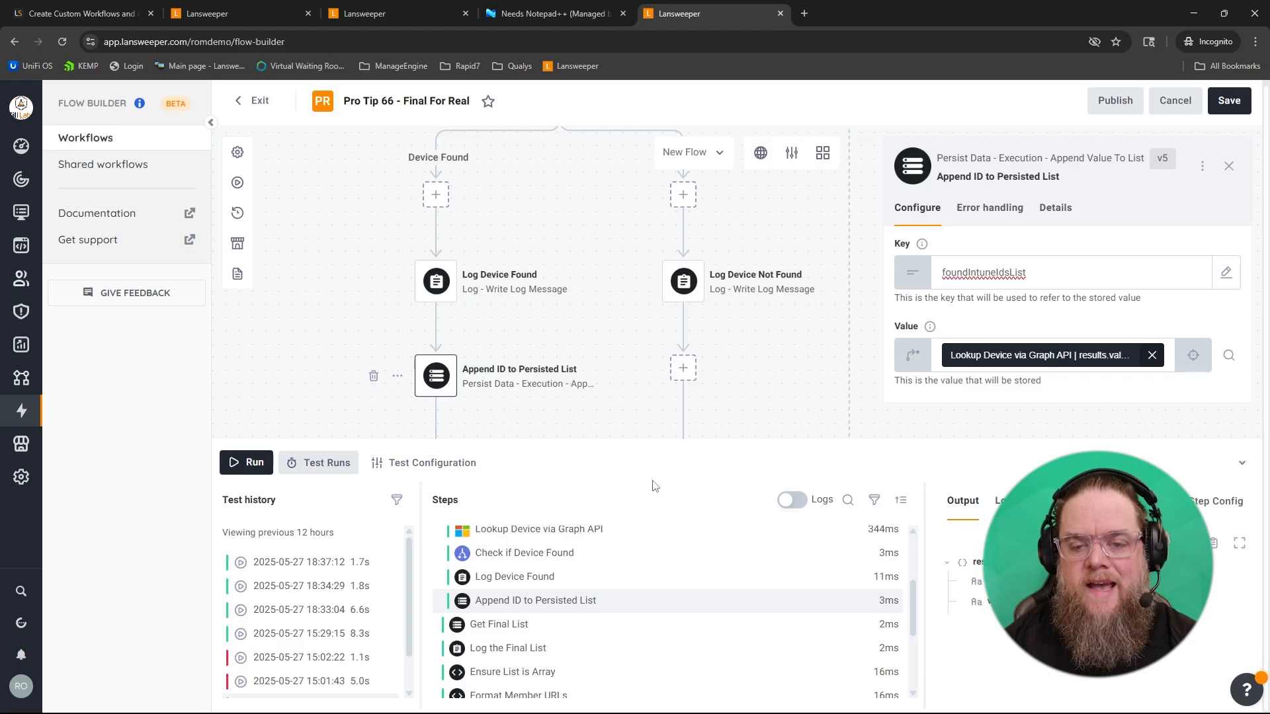
Open the Get Final List configuration, highlight its foundIntuneIdsList key, and show the step's test output
{"action": "scroll", "coordinate": [284, 252], "scroll_direction": "down", "scroll_amount": 5}
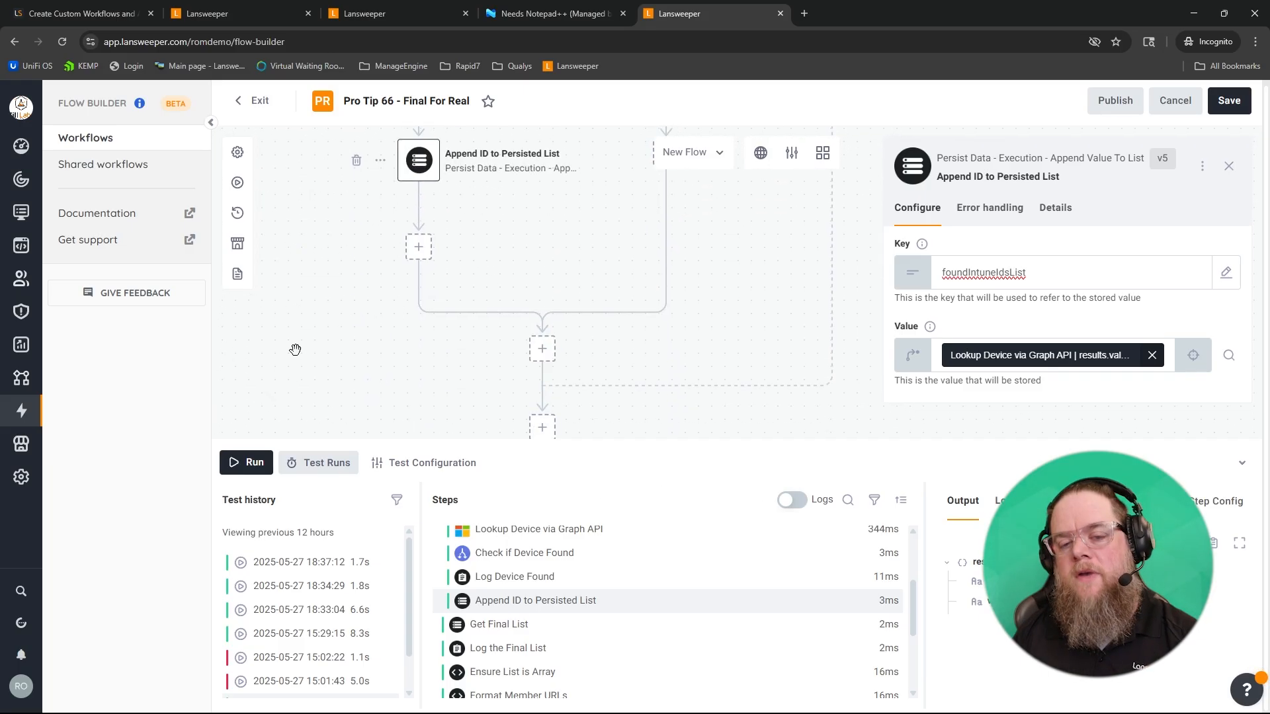
{"action": "scroll", "coordinate": [295, 351], "scroll_direction": "down", "scroll_amount": 6}
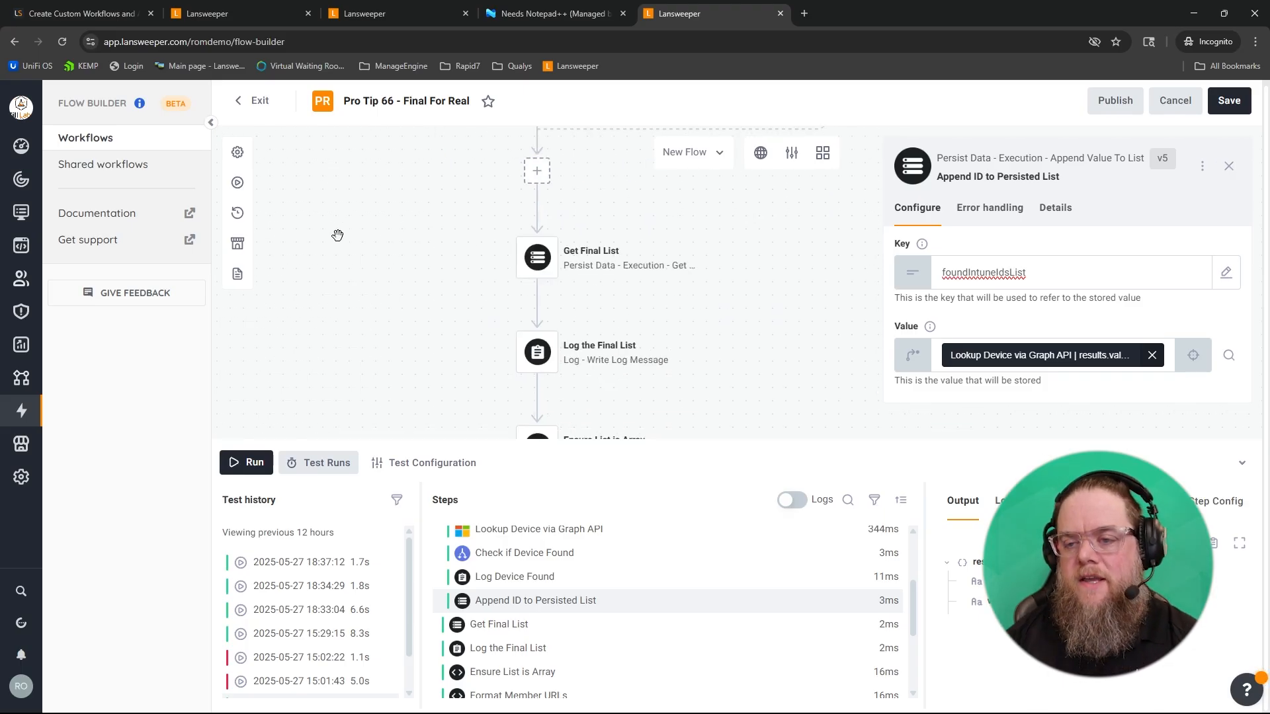
{"action": "left_click", "coordinate": [536, 266]}
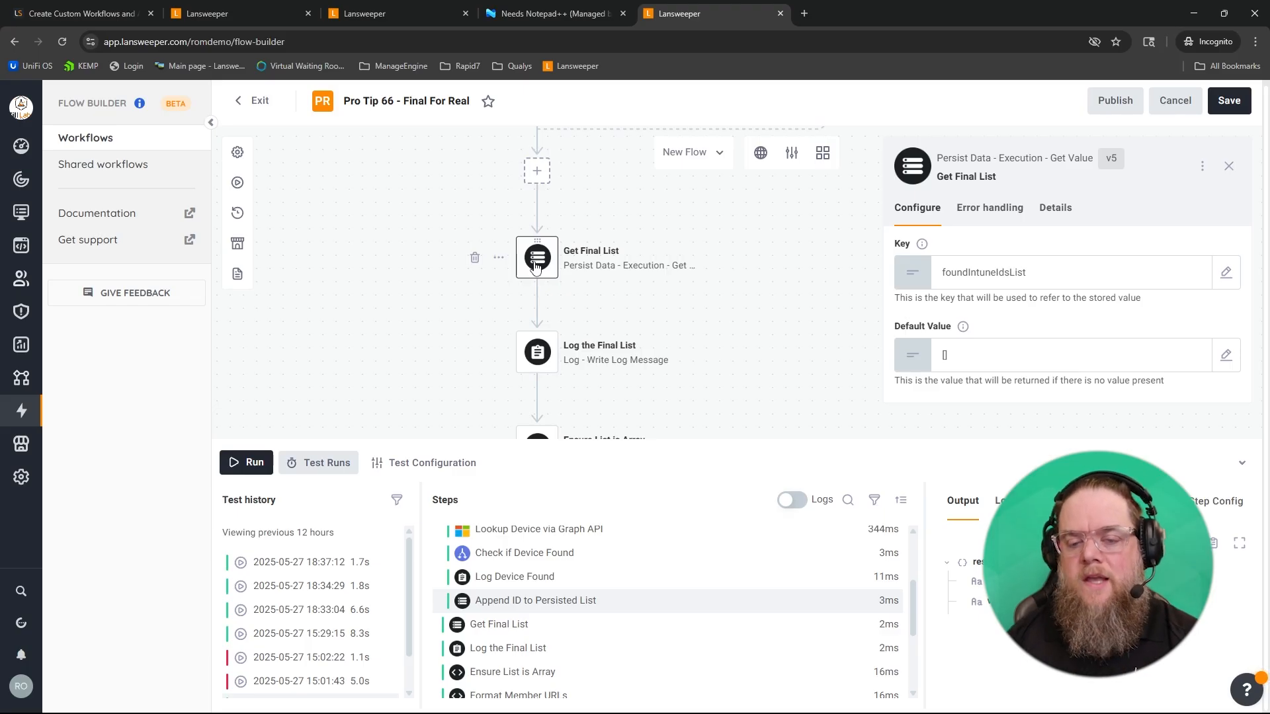
{"action": "double_click", "coordinate": [977, 271]}
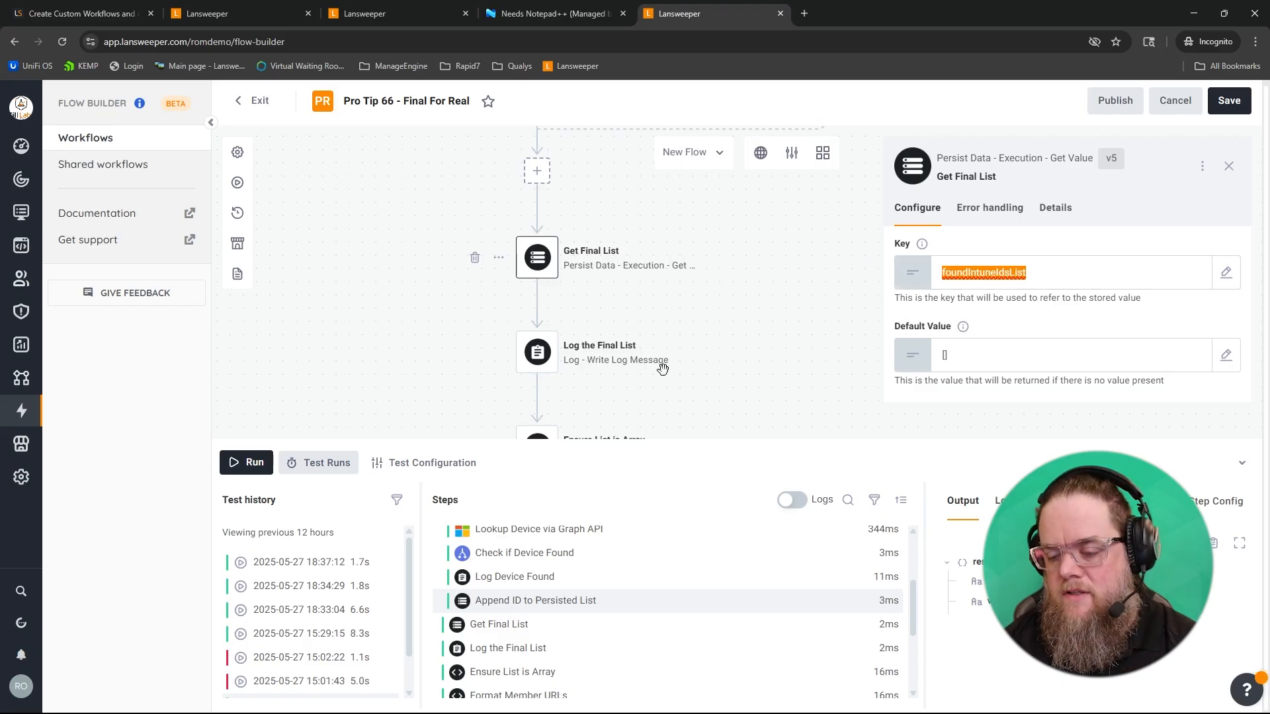
{"action": "left_click", "coordinate": [522, 624]}
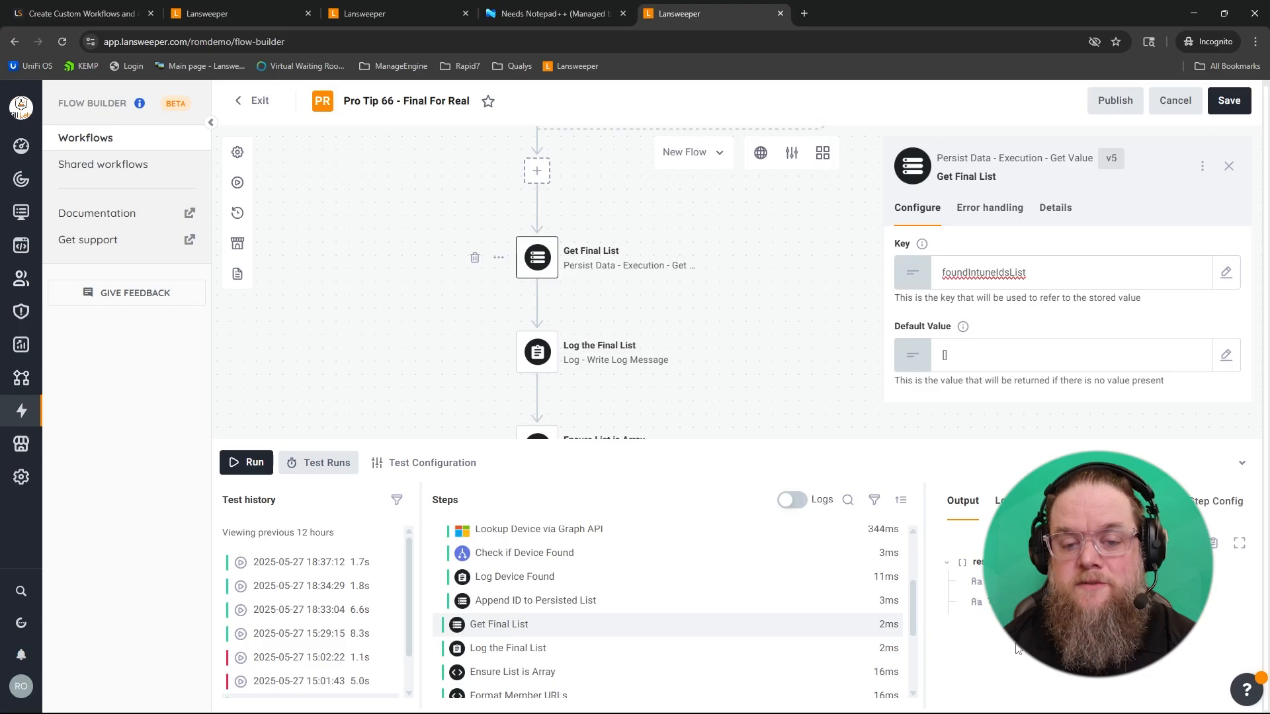
Review the Format Member URLs code, close the code editor, and expand the member URL array in the step's test output
{"action": "scroll", "coordinate": [813, 581], "scroll_direction": "down", "scroll_amount": 2}
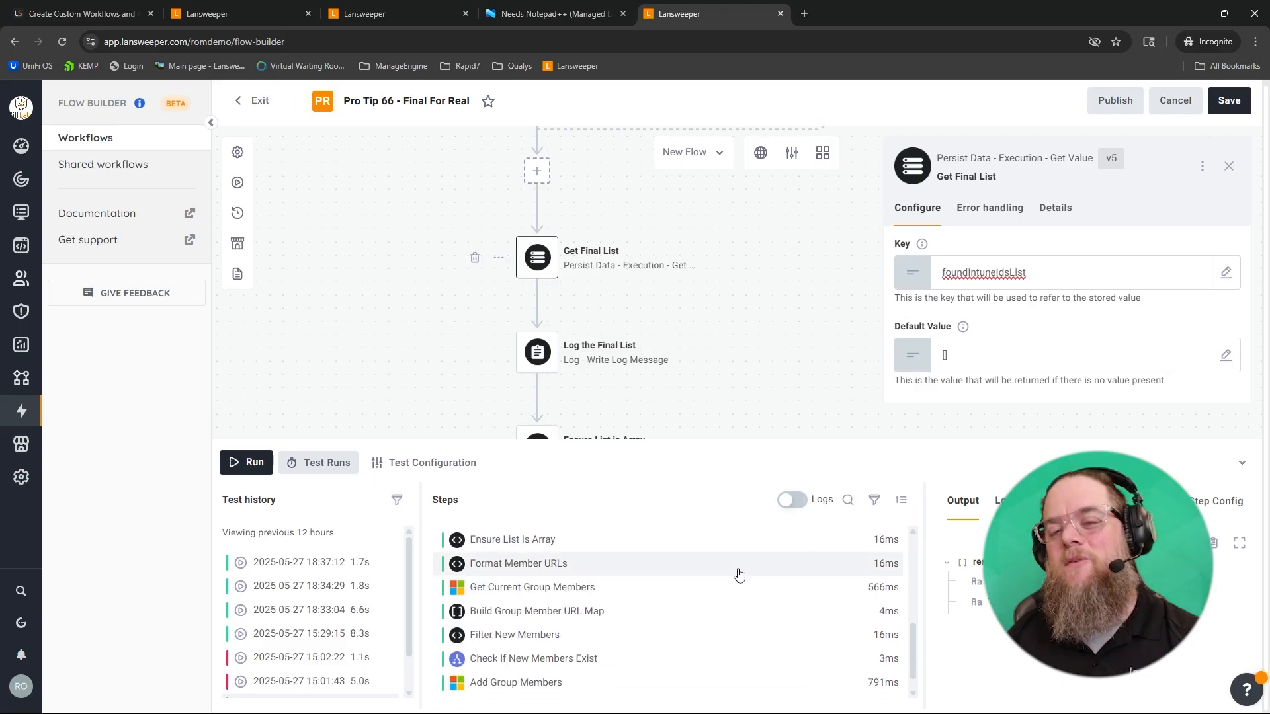
{"action": "scroll", "coordinate": [778, 573], "scroll_direction": "up", "scroll_amount": 1}
{"action": "scroll", "coordinate": [442, 295], "scroll_direction": "down", "scroll_amount": 5}
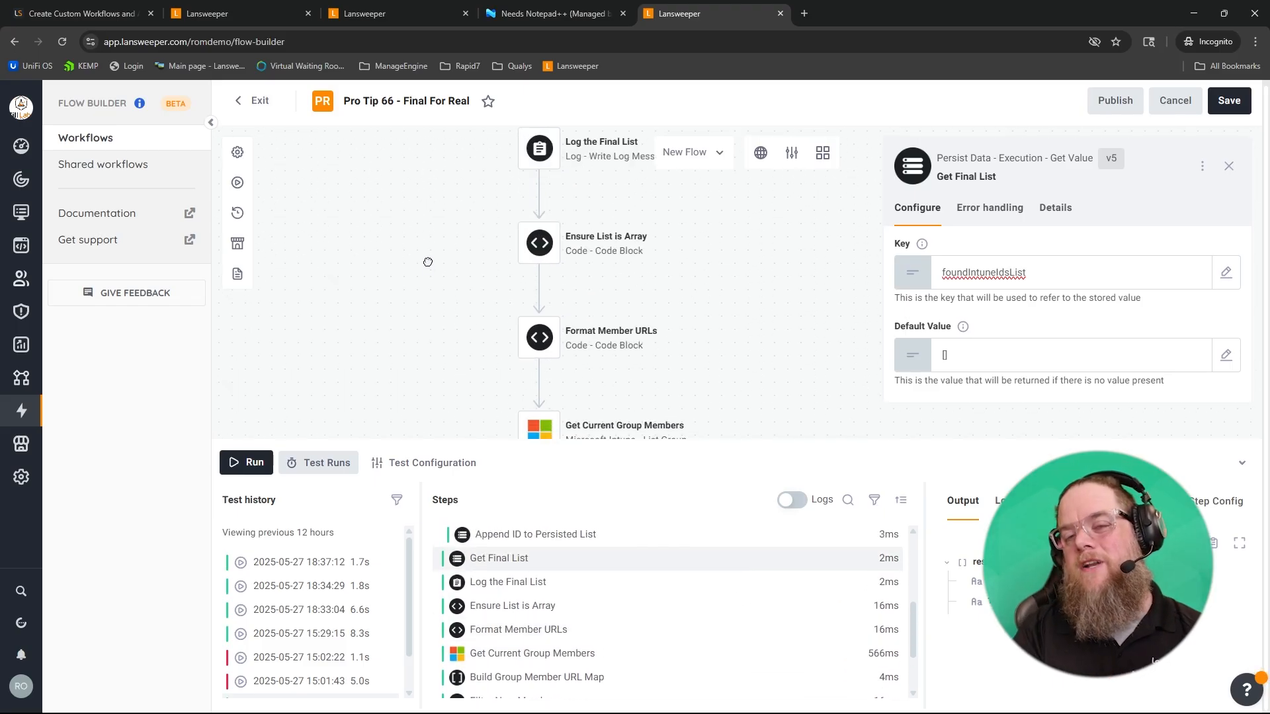
{"action": "scroll", "coordinate": [436, 303], "scroll_direction": "down", "scroll_amount": 1}
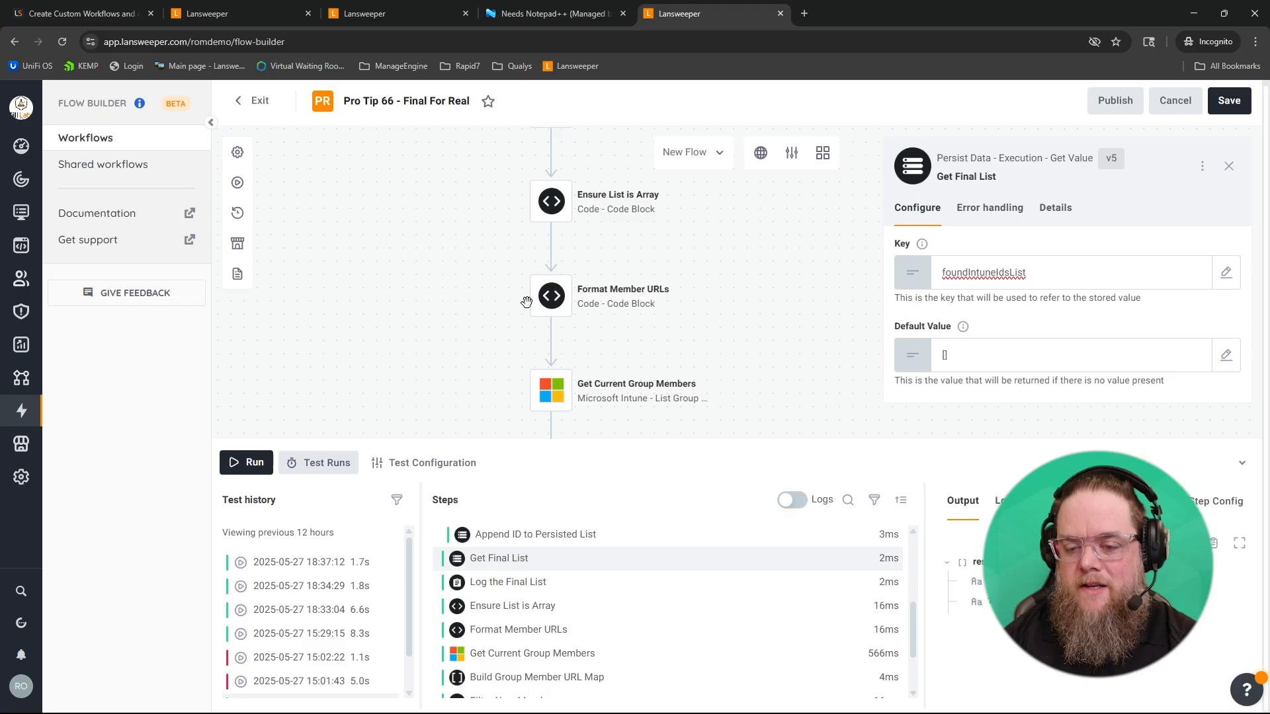
{"action": "left_click", "coordinate": [548, 306]}
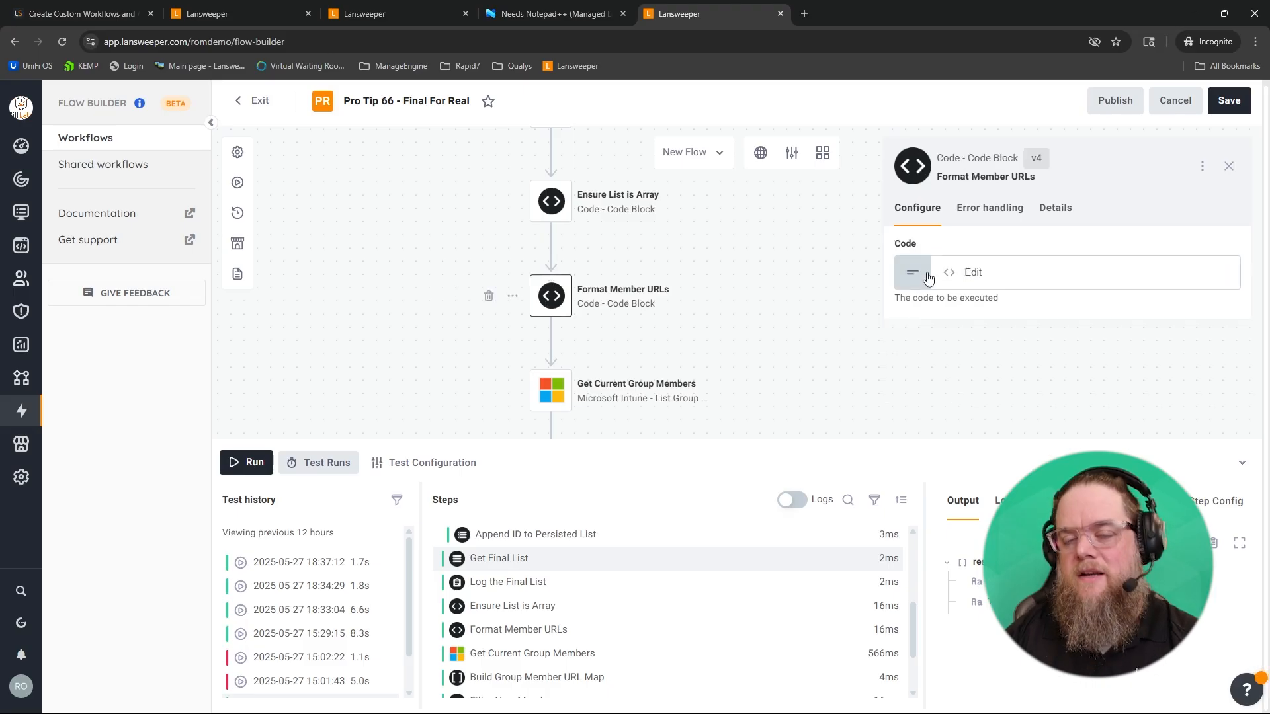
{"action": "left_click", "coordinate": [971, 273]}
{"action": "scroll", "coordinate": [962, 443], "scroll_direction": "down", "scroll_amount": 3}
{"action": "scroll", "coordinate": [962, 443], "scroll_direction": "up", "scroll_amount": 3}
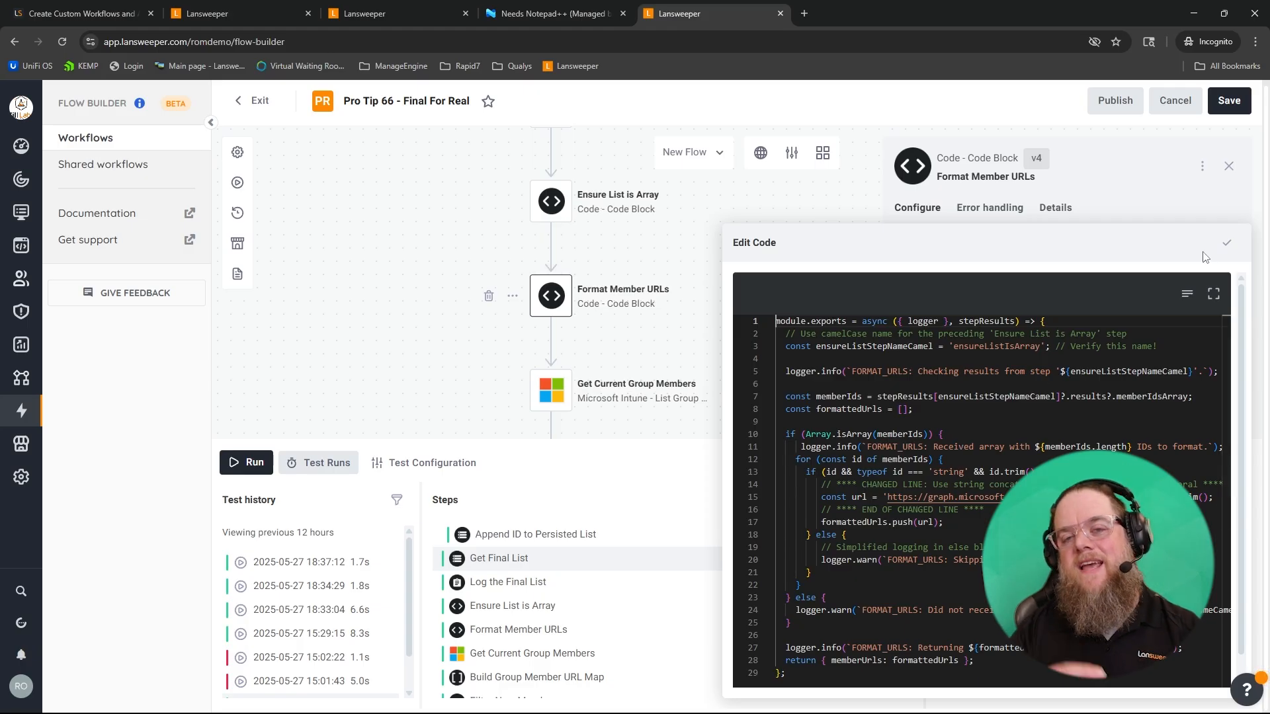
{"action": "left_click", "coordinate": [1226, 243]}
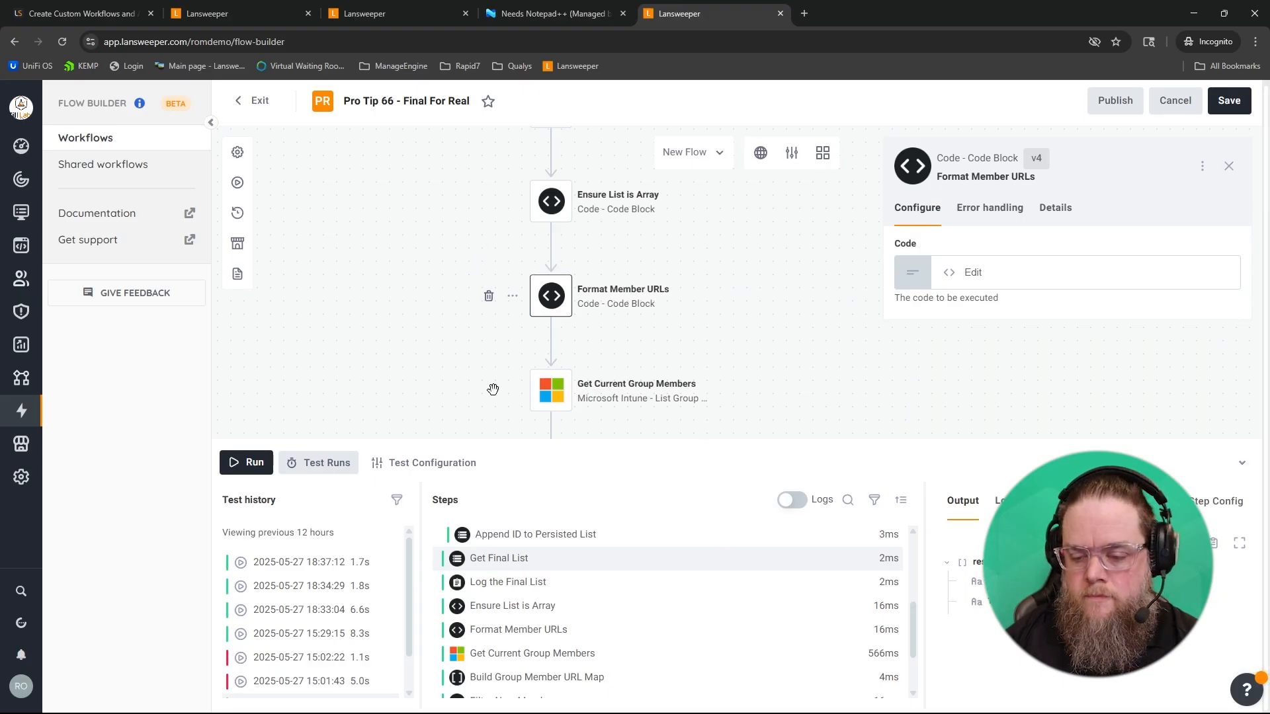
{"action": "left_click", "coordinate": [532, 629]}
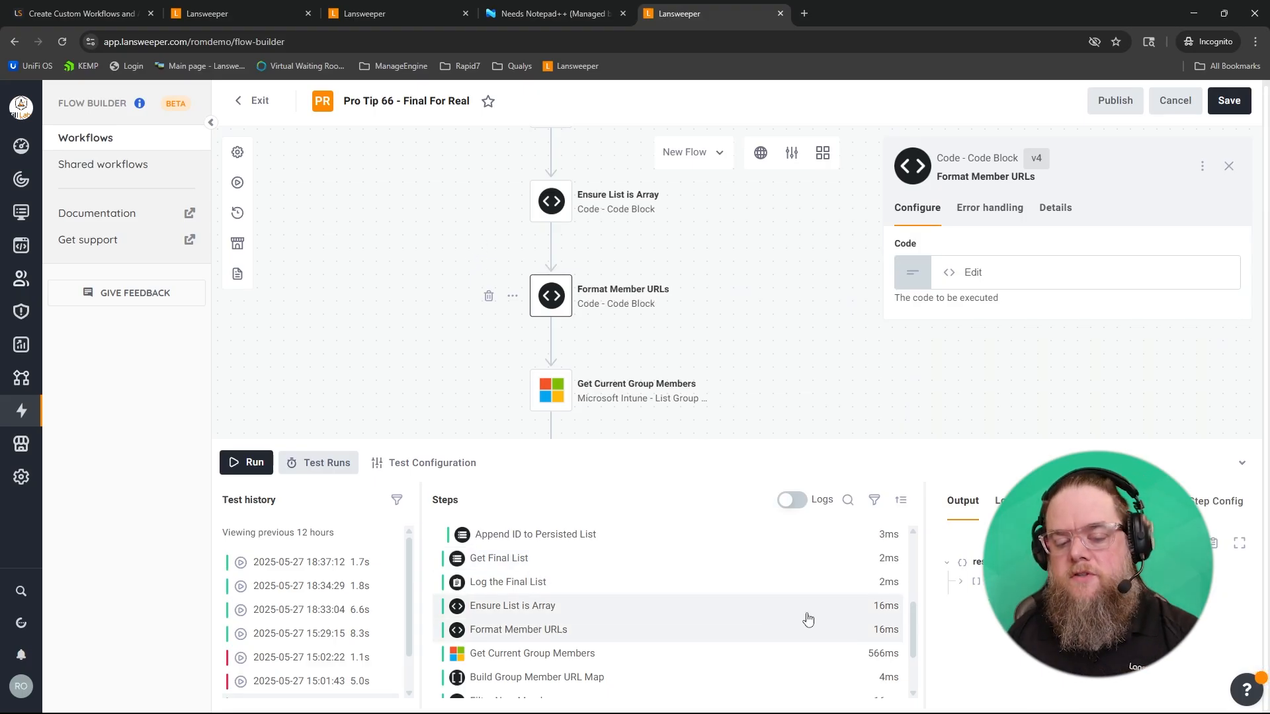
{"action": "left_click", "coordinate": [962, 584]}
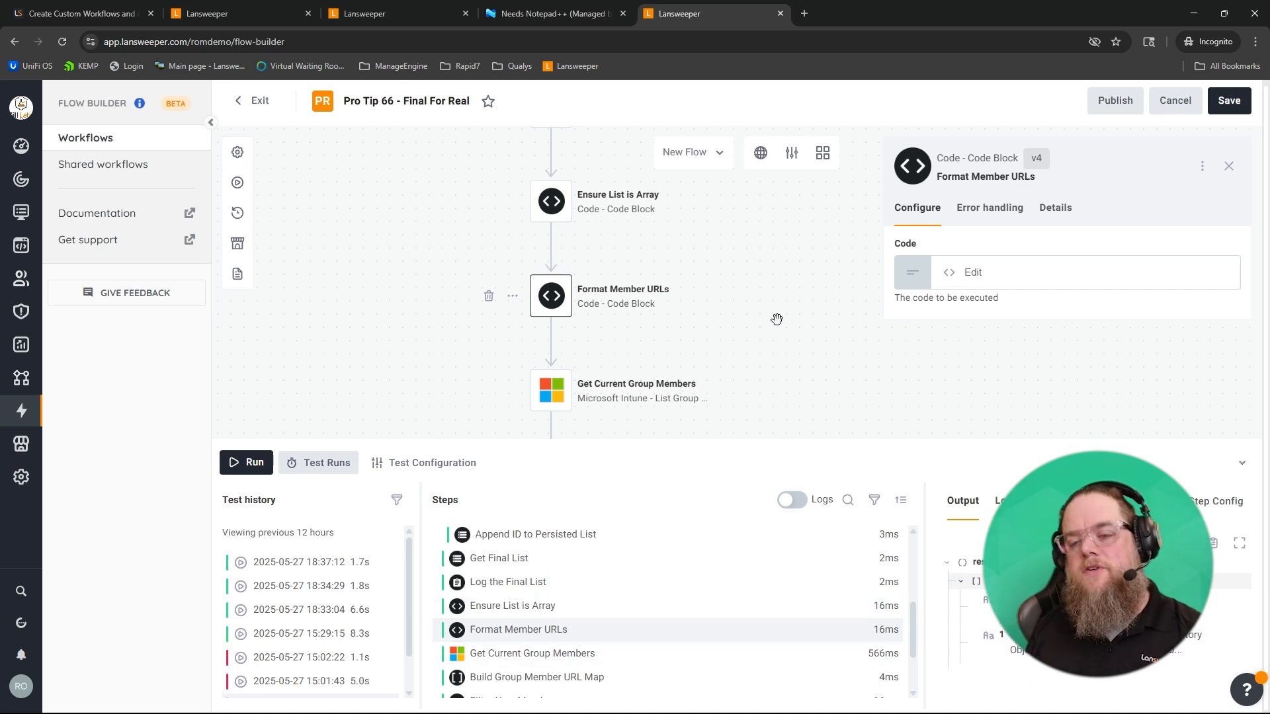
Open the Get Current Group Members configuration to examine its Intune connection and Group Id
{"action": "scroll", "coordinate": [770, 284], "scroll_direction": "down", "scroll_amount": 3}
{"action": "left_click", "coordinate": [560, 303]}
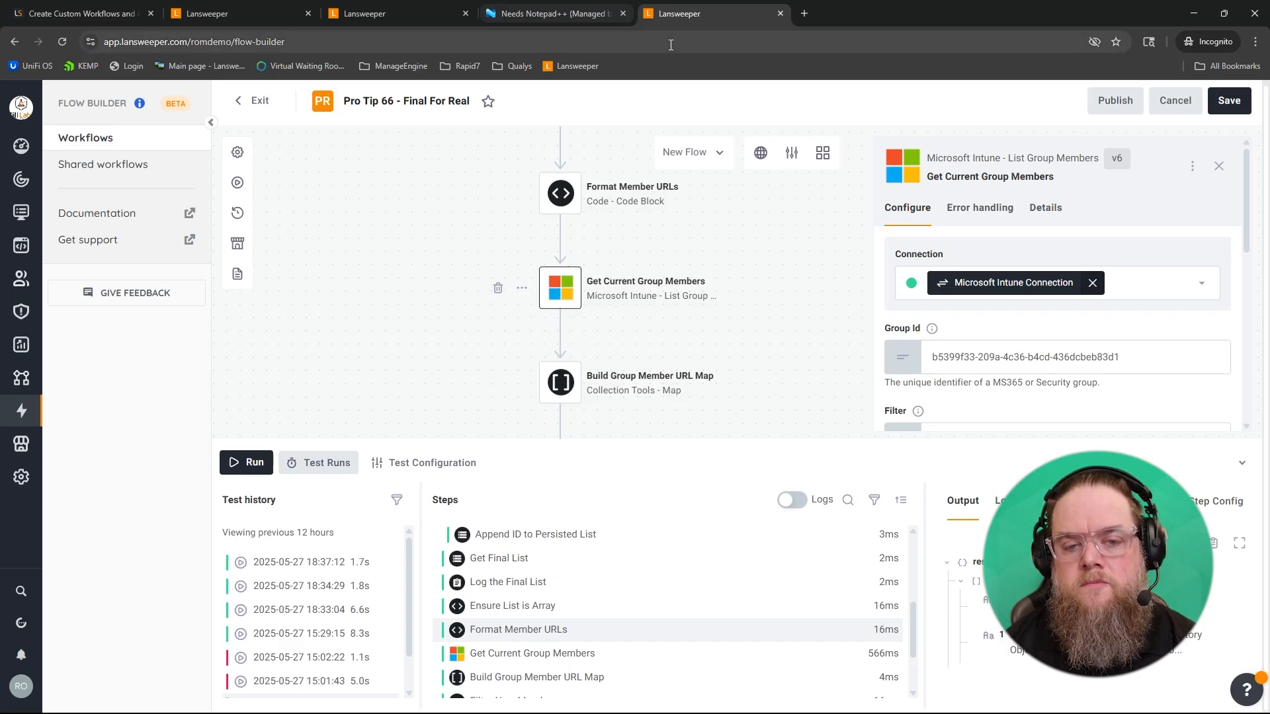
Check the Needs Notepad++ group's properties in the Intune admin center and return to the Flow Builder workflow
{"action": "left_click", "coordinate": [555, 14]}
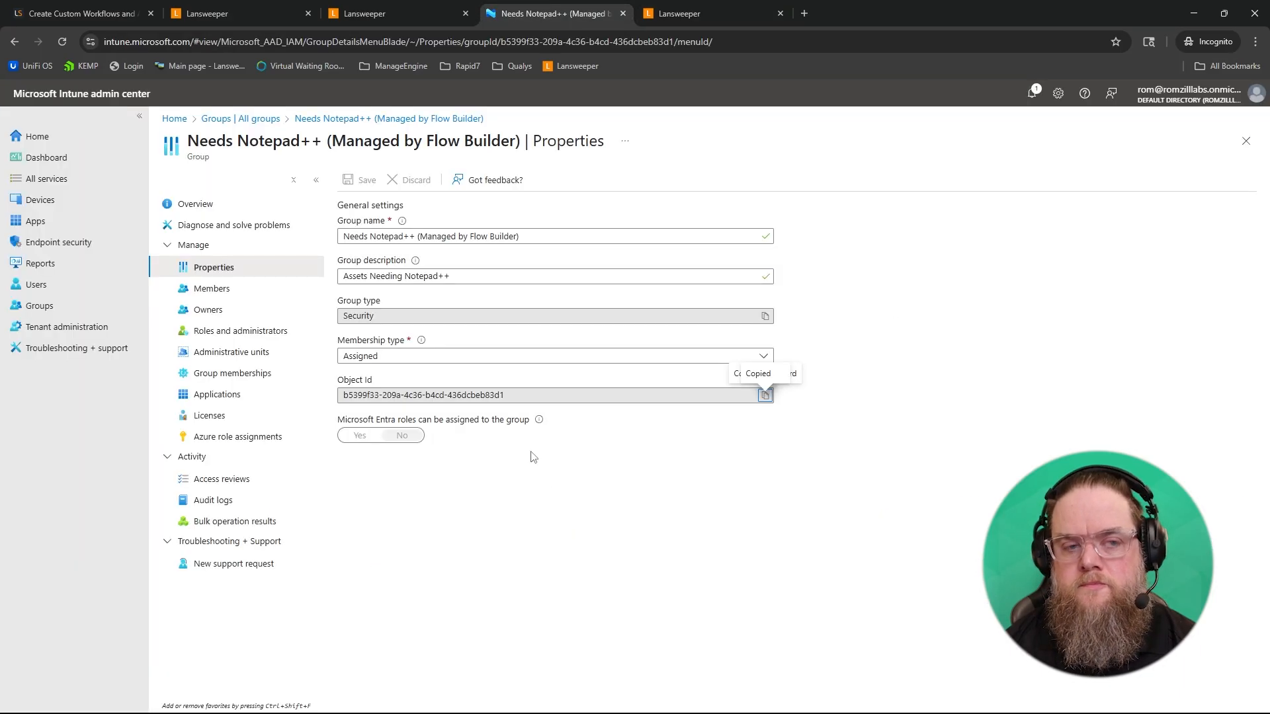
{"action": "left_click", "coordinate": [365, 12]}
{"action": "left_click", "coordinate": [268, 6]}
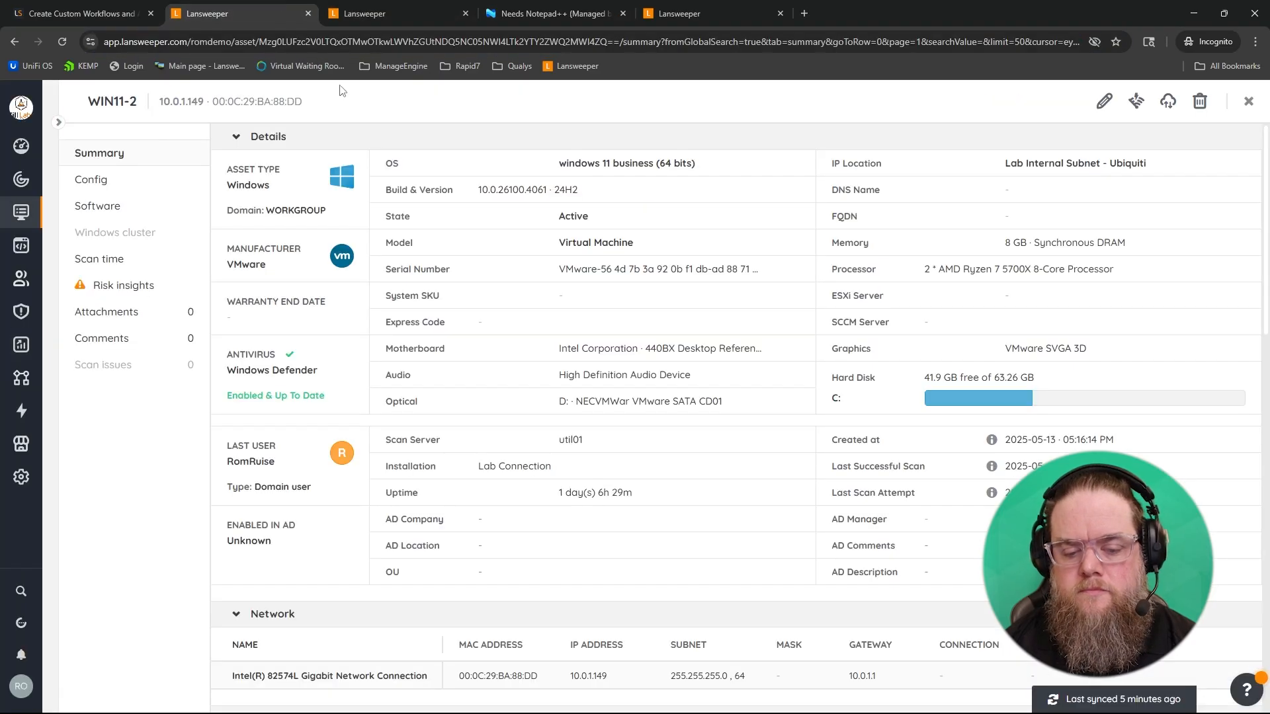
{"action": "left_click", "coordinate": [673, 13]}
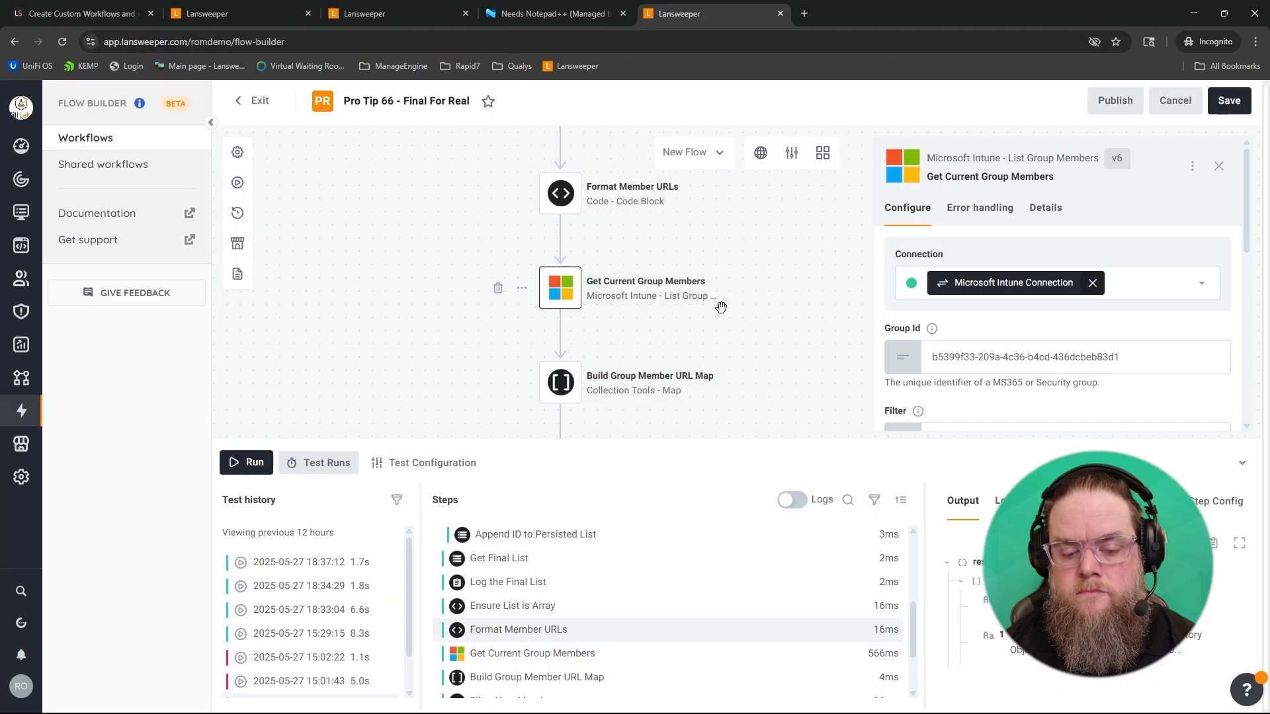
Show the Get Current Group Members test output and expand its value array to examine the first member's device details
{"action": "scroll", "coordinate": [566, 363], "scroll_direction": "down", "scroll_amount": 1}
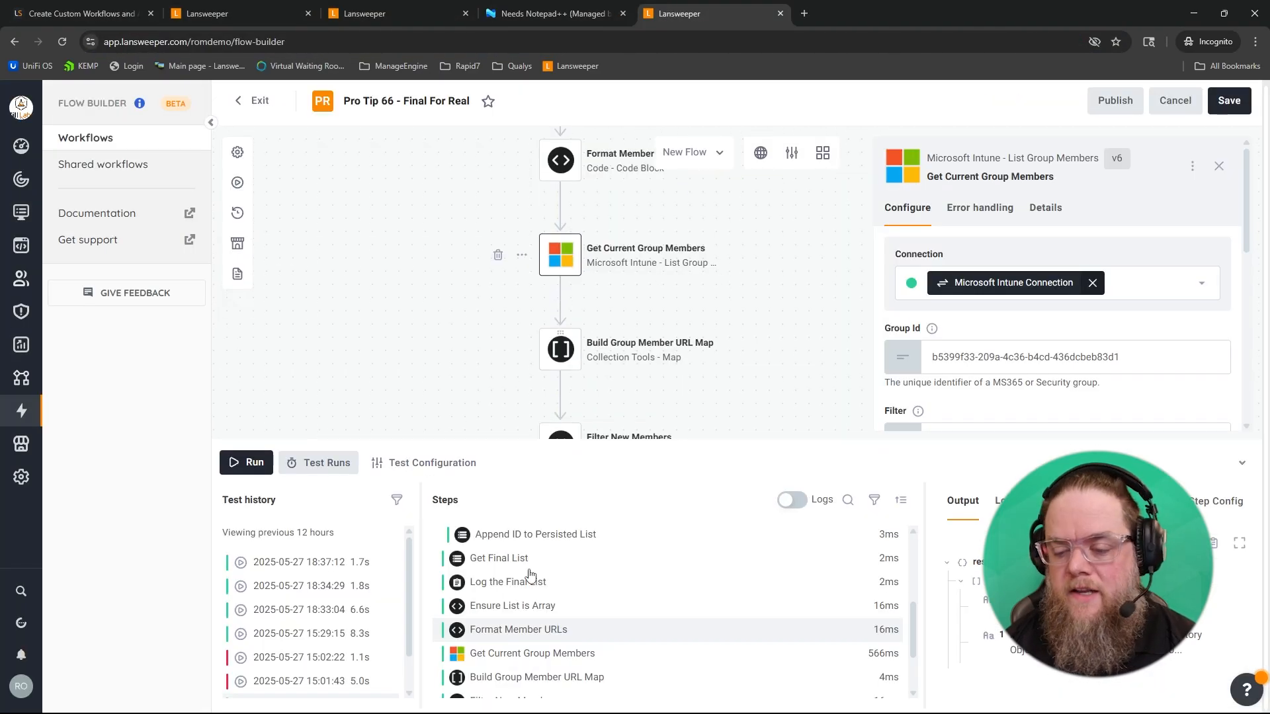
{"action": "left_click", "coordinate": [546, 655]}
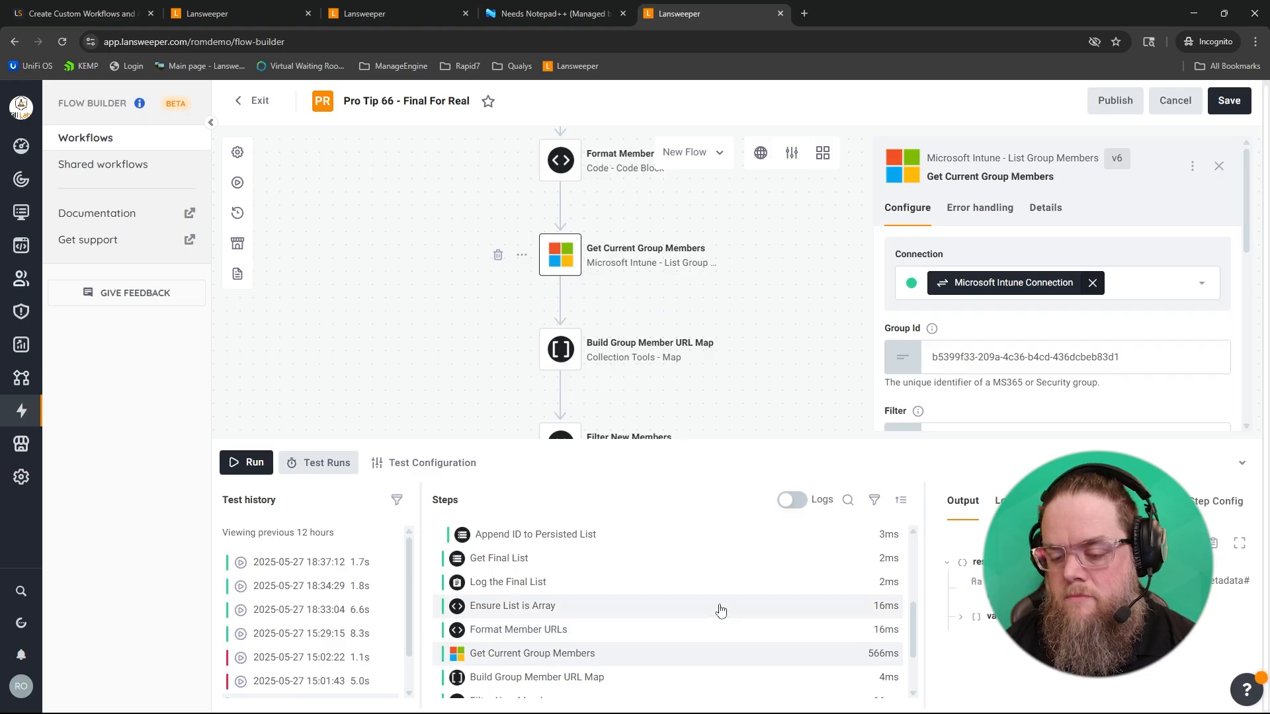
{"action": "left_click", "coordinate": [960, 616]}
{"action": "left_click", "coordinate": [972, 638]}
{"action": "scroll", "coordinate": [974, 640], "scroll_direction": "down", "scroll_amount": 2}
{"action": "scroll", "coordinate": [976, 638], "scroll_direction": "down", "scroll_amount": 2}
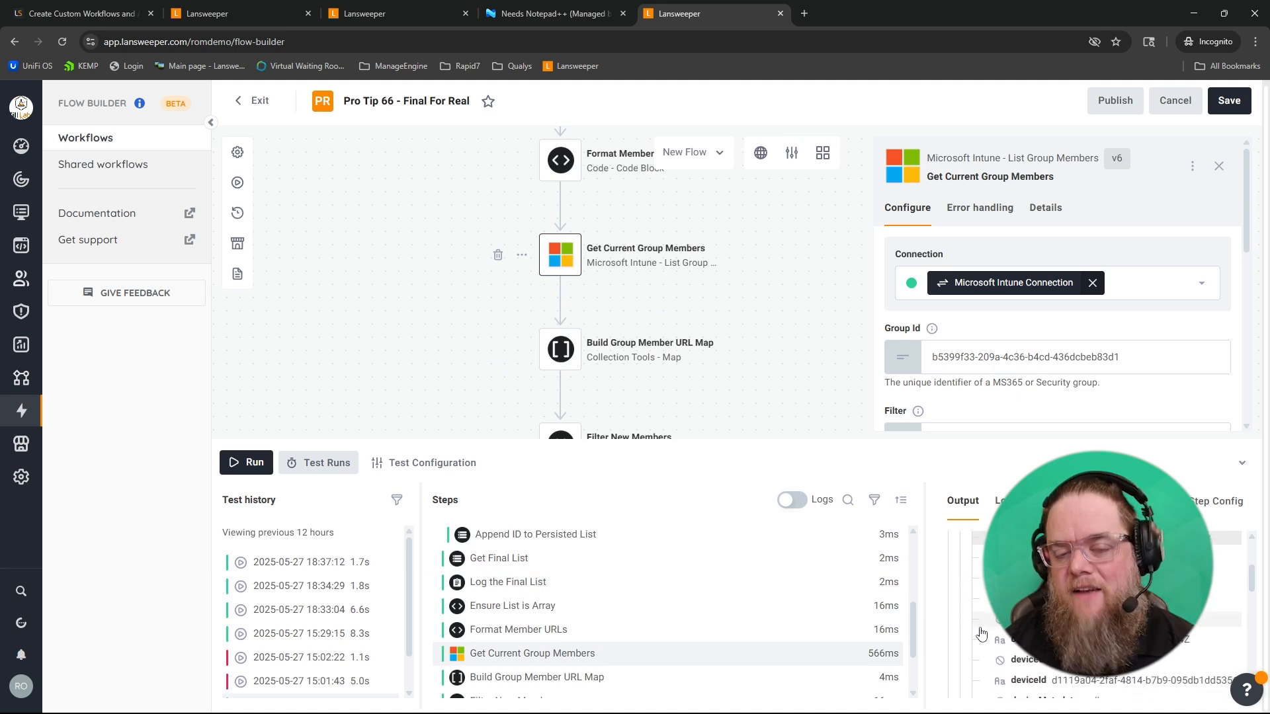
{"action": "scroll", "coordinate": [981, 633], "scroll_direction": "down", "scroll_amount": 2}
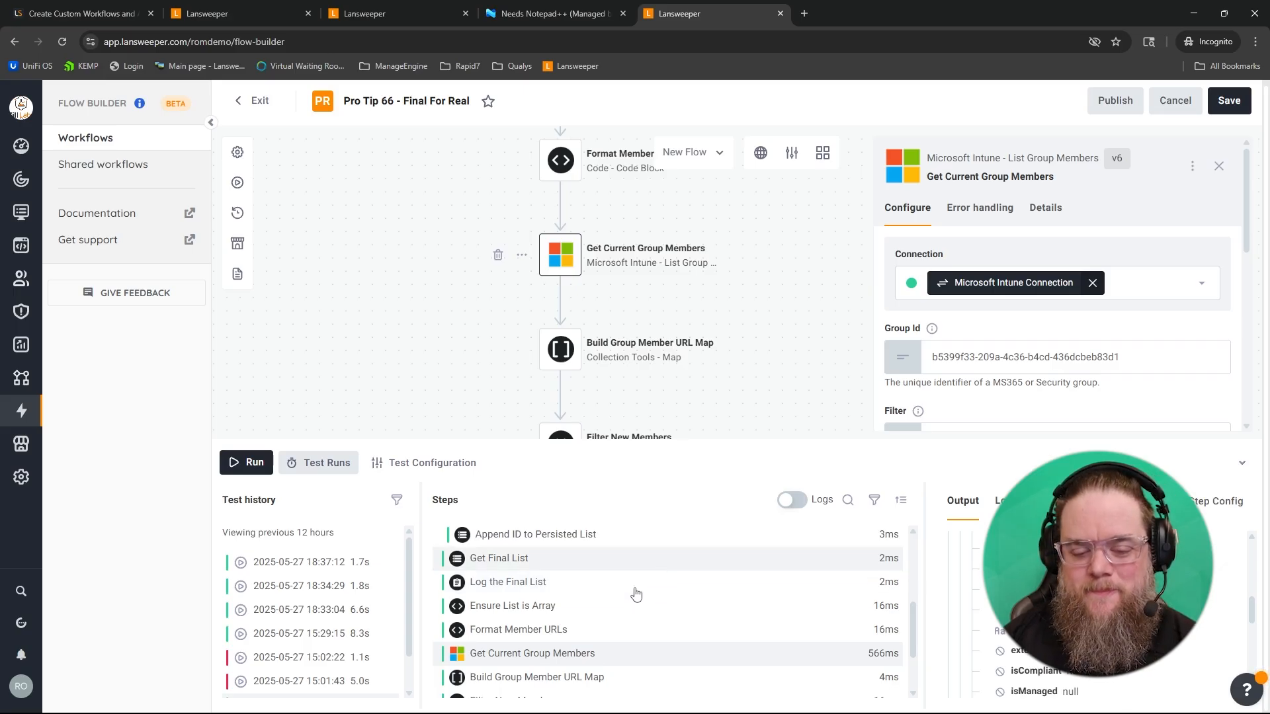
Open the Build Group Member URL Map configuration and expand the result array in the step's test output
{"action": "scroll", "coordinate": [631, 602], "scroll_direction": "down", "scroll_amount": 2}
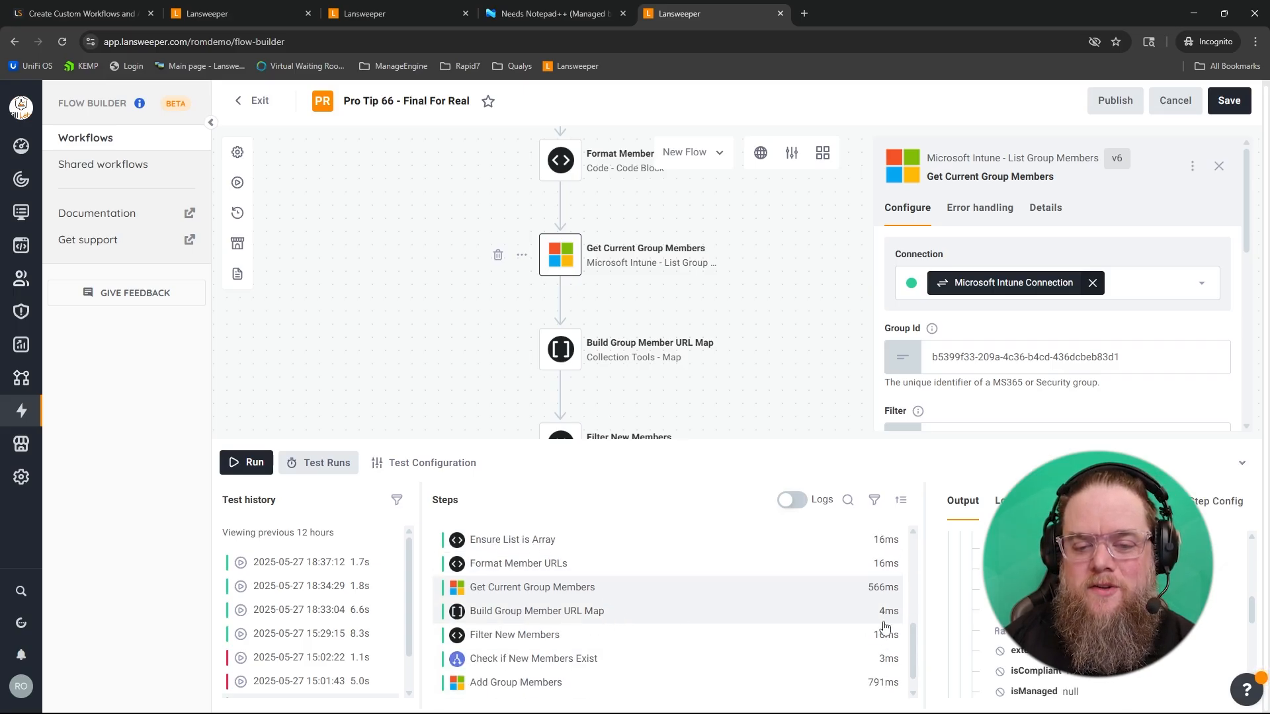
{"action": "left_click_drag", "start_coordinate": [439, 335], "coordinate": [453, 283]}
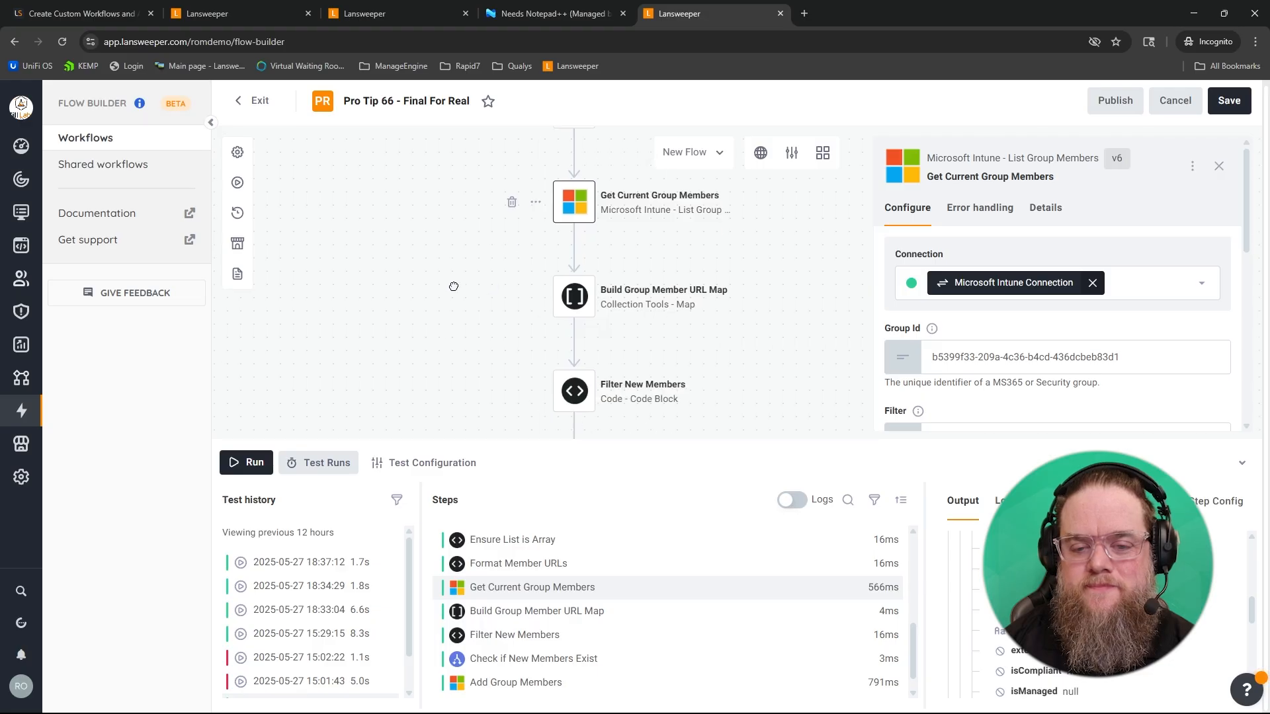
{"action": "left_click", "coordinate": [573, 305]}
{"action": "left_click_drag", "start_coordinate": [437, 229], "coordinate": [453, 199]}
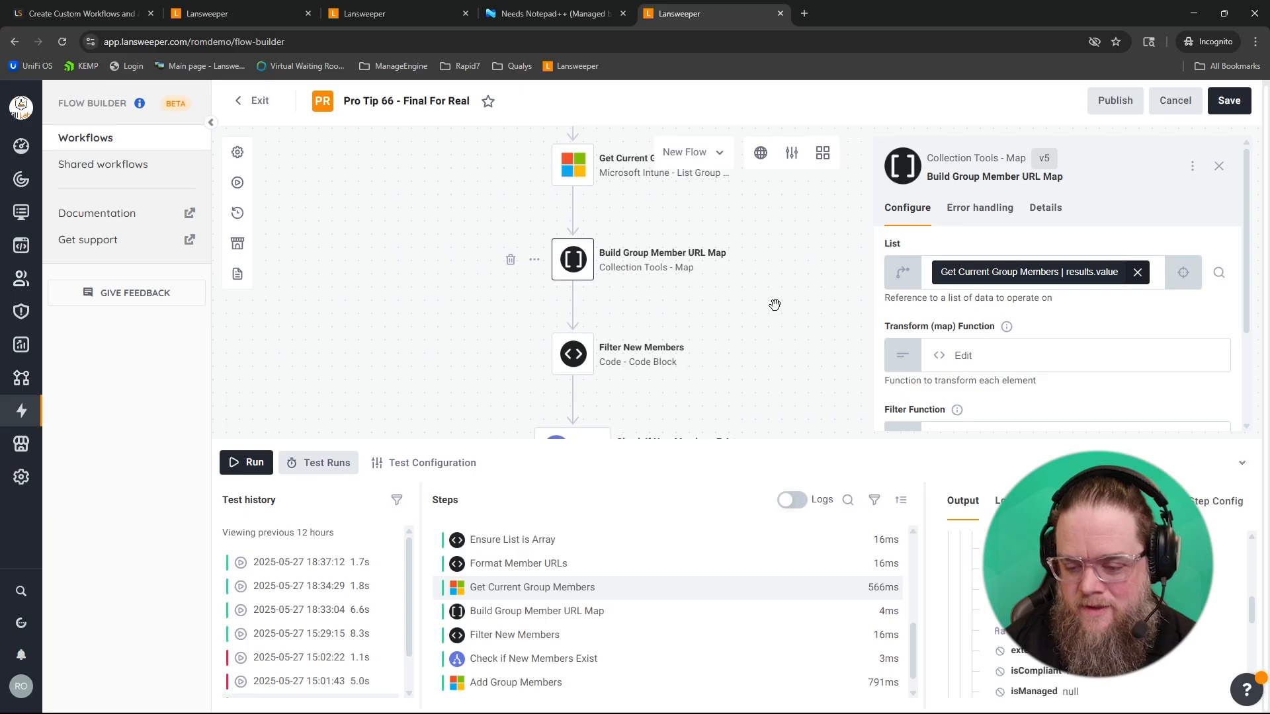
{"action": "left_click", "coordinate": [605, 610]}
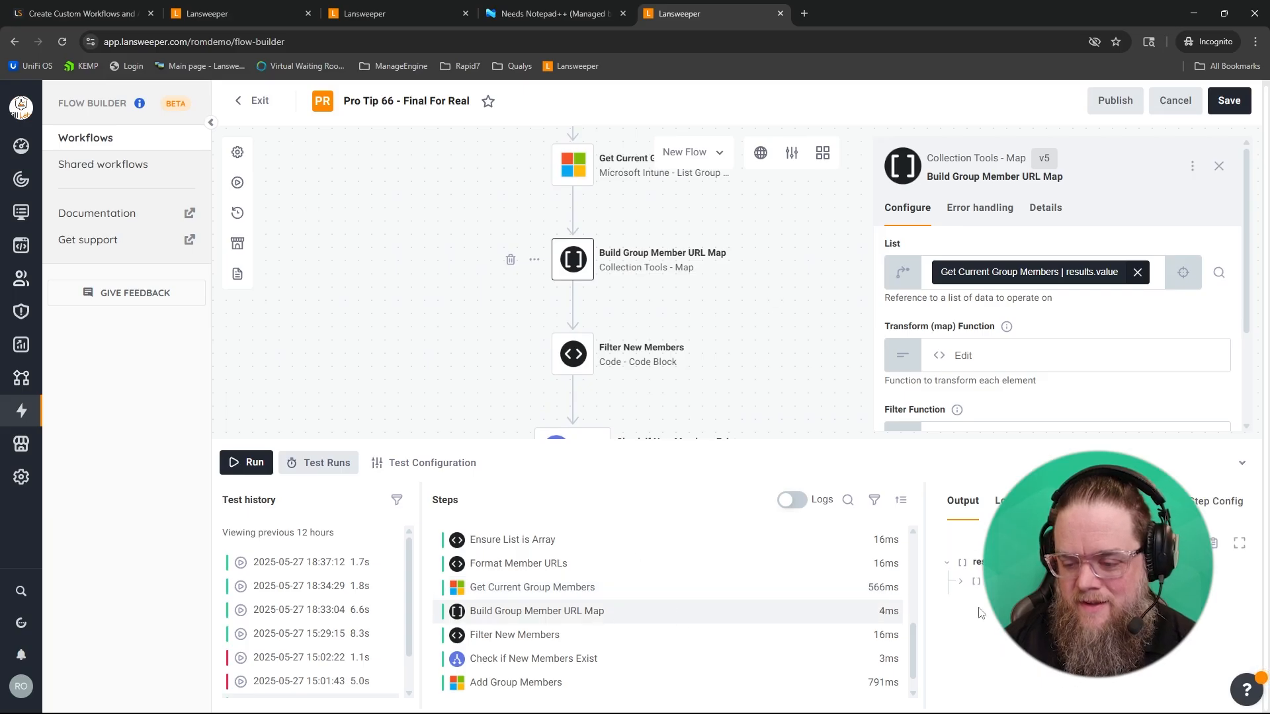
{"action": "left_click", "coordinate": [960, 582]}
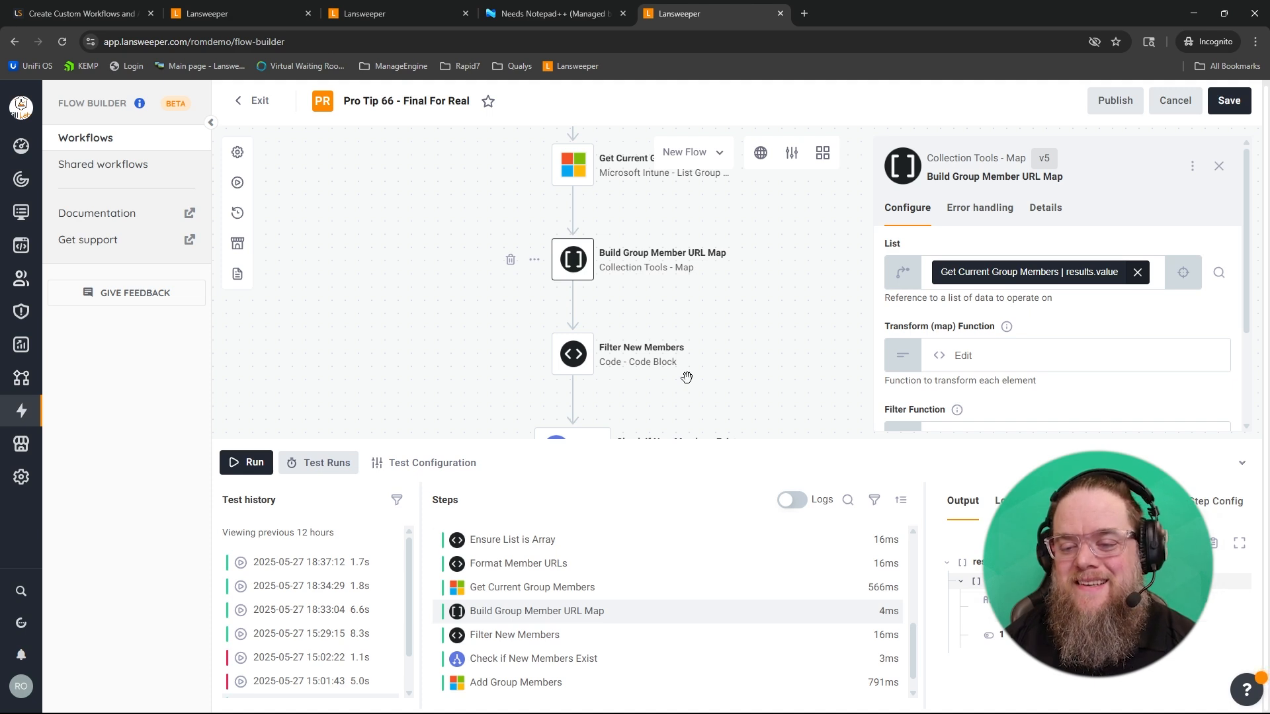
Open the Filter New Members code block configuration and expand the step's test output
{"action": "scroll", "coordinate": [739, 278], "scroll_direction": "down", "scroll_amount": 1}
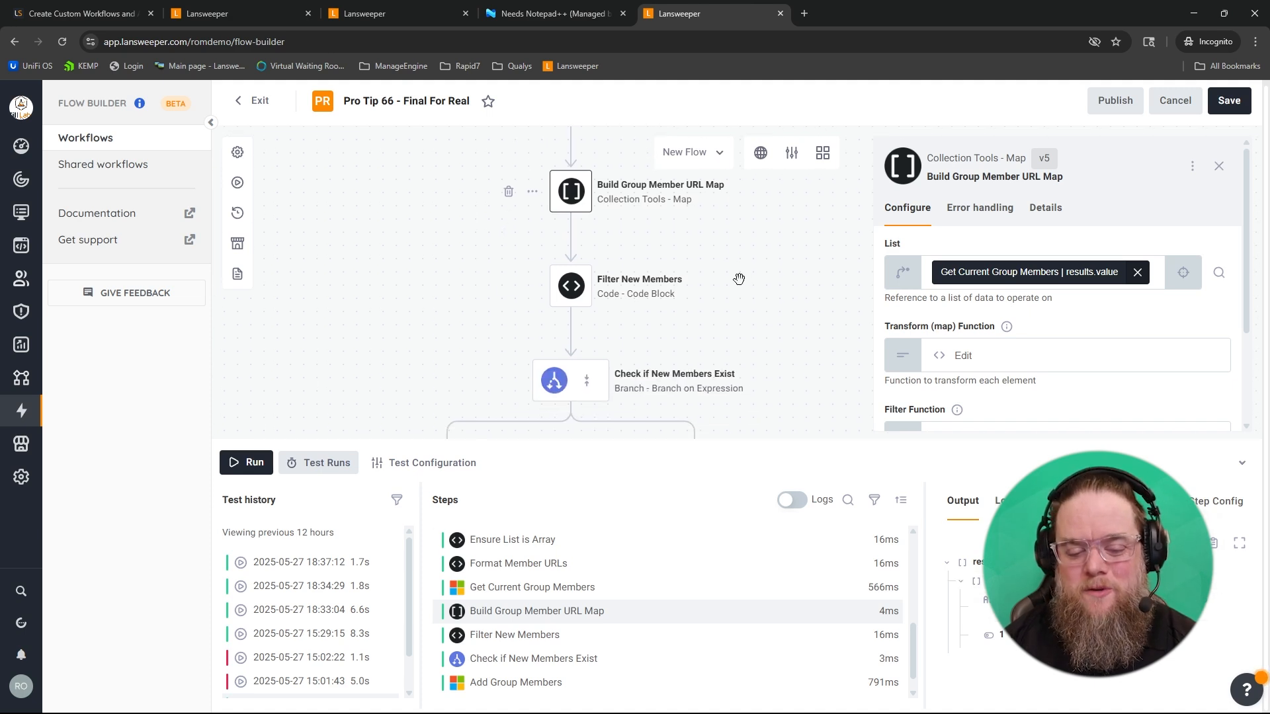
{"action": "left_click", "coordinate": [571, 290]}
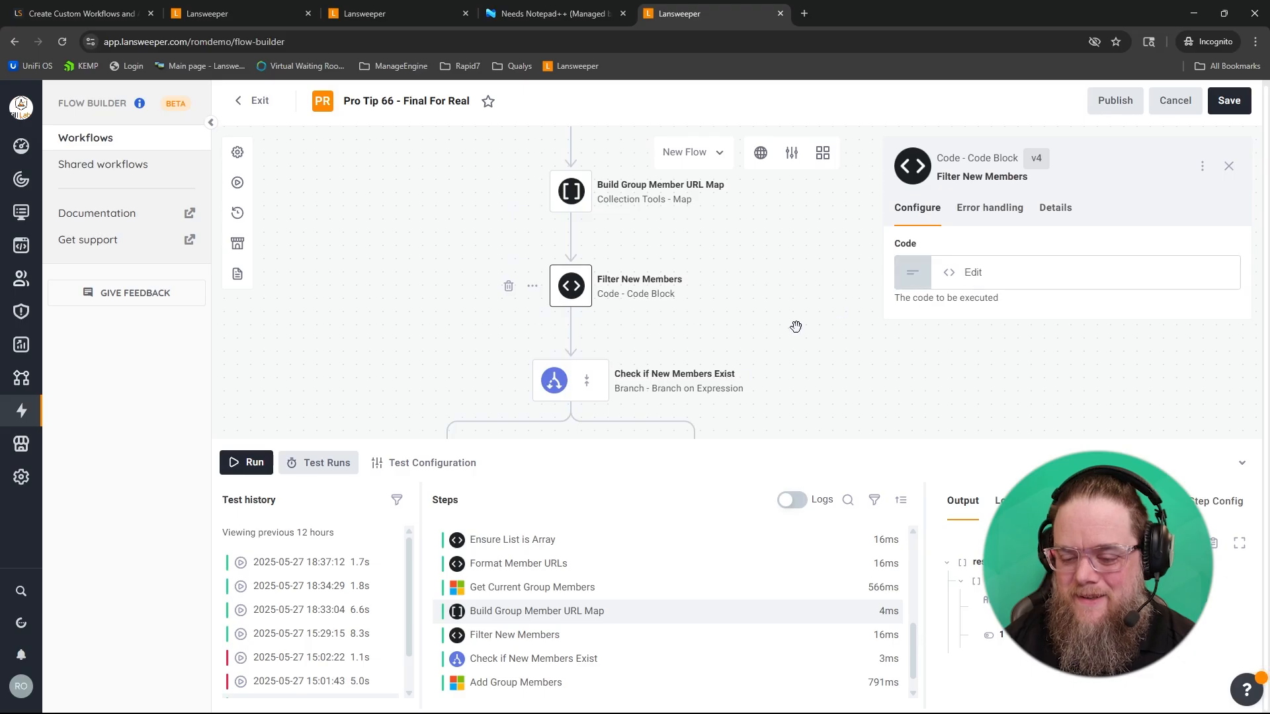
{"action": "left_click", "coordinate": [535, 636]}
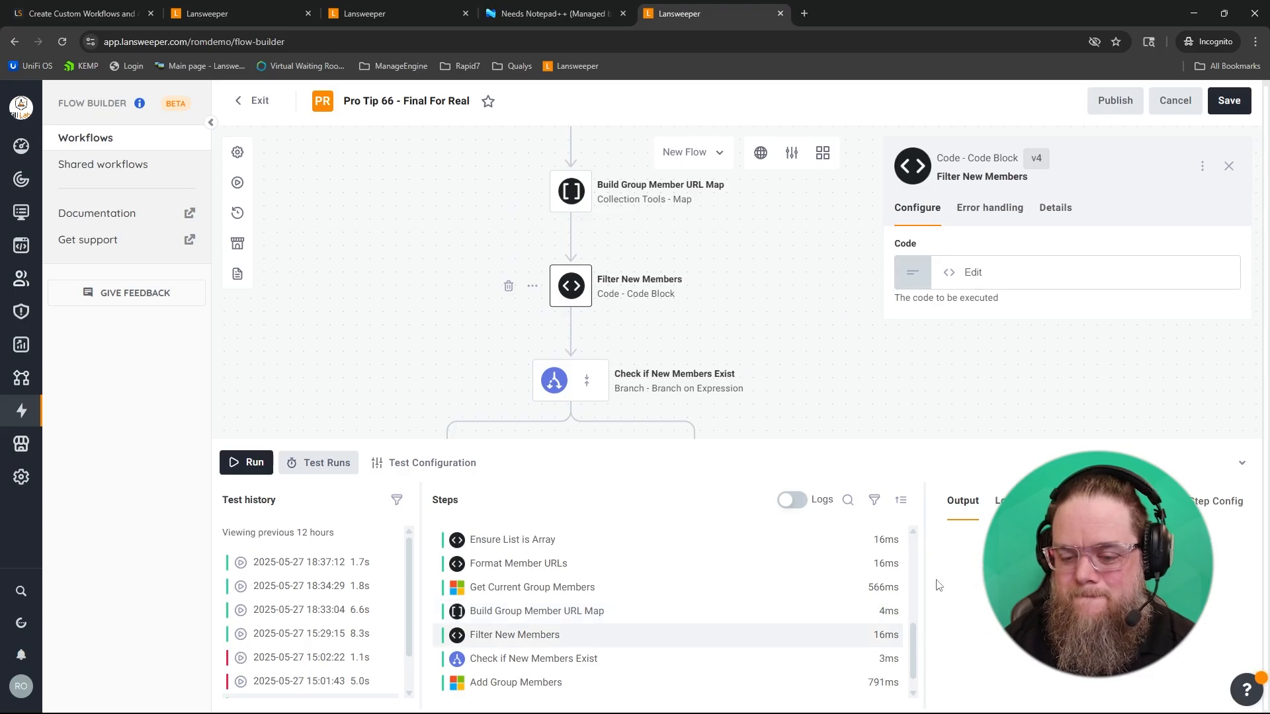
{"action": "left_click", "coordinate": [959, 583]}
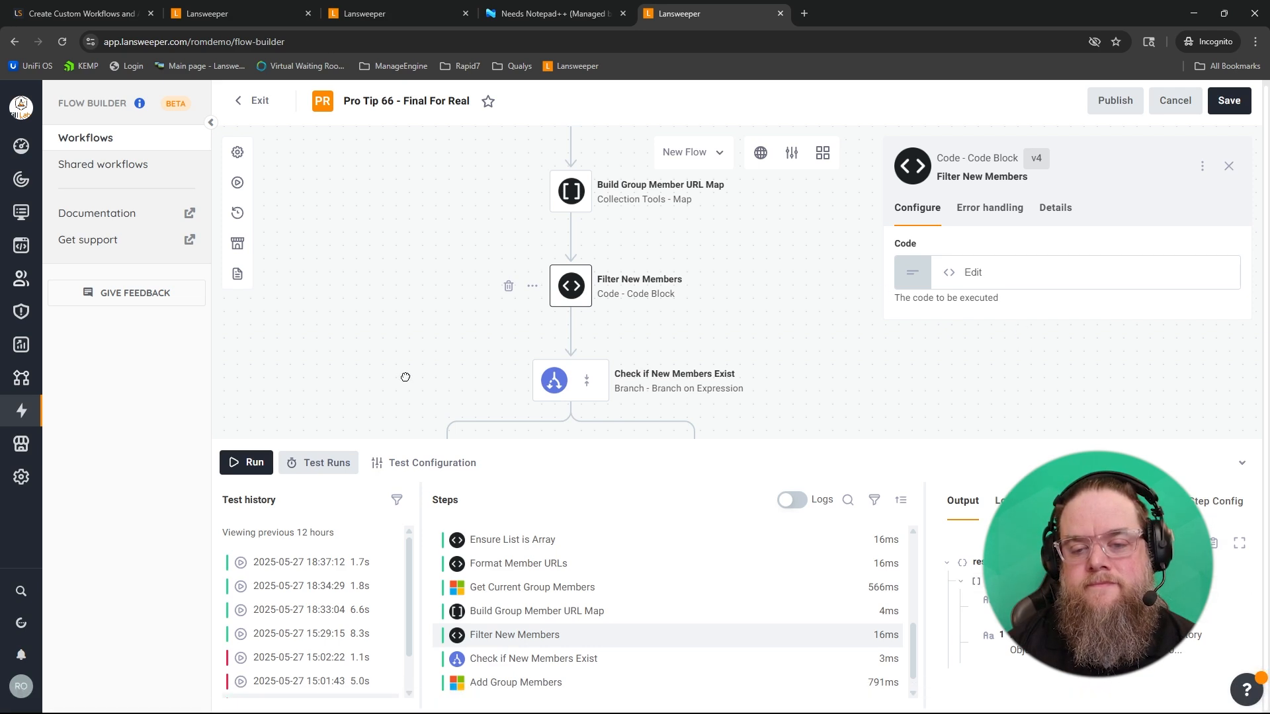
Open the Check if New Members Exist configuration and examine its Yes and Else branches in the workflow
{"action": "scroll", "coordinate": [397, 357], "scroll_direction": "down", "scroll_amount": 2}
{"action": "scroll", "coordinate": [373, 291], "scroll_direction": "down", "scroll_amount": 1}
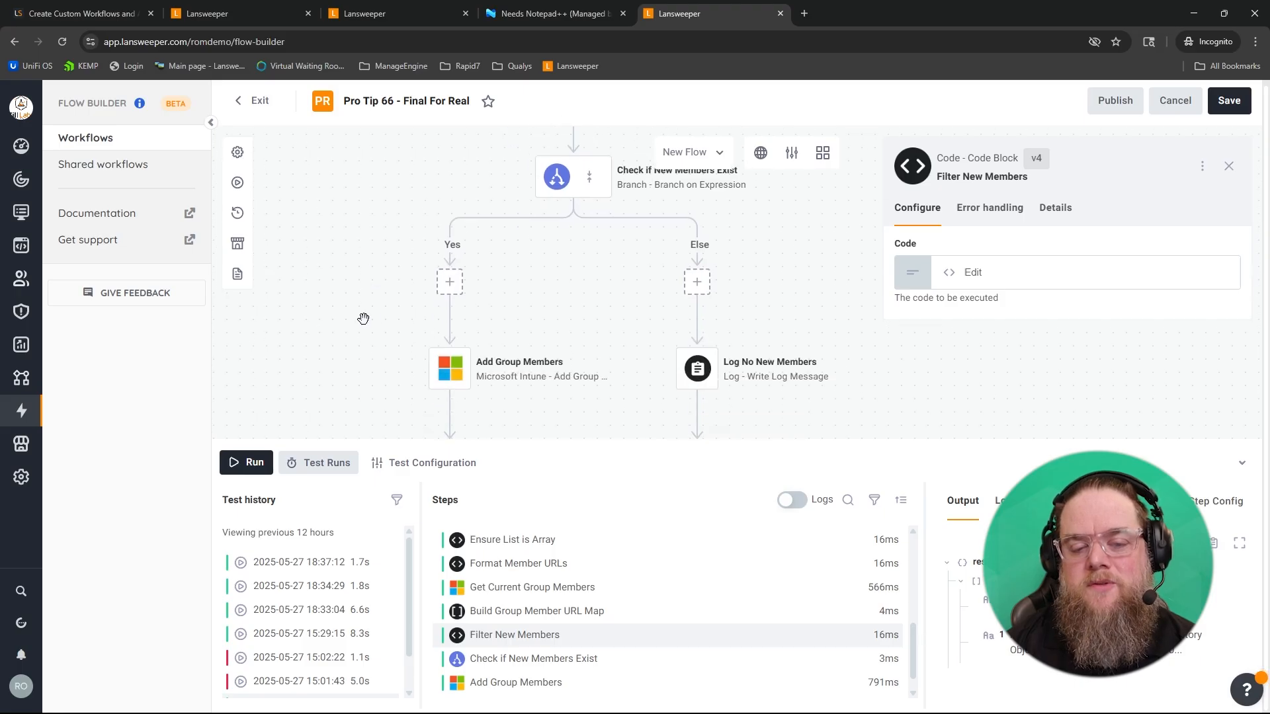
{"action": "left_click_drag", "start_coordinate": [363, 318], "coordinate": [381, 235]}
{"action": "left_click_drag", "start_coordinate": [909, 392], "coordinate": [873, 411]}
{"action": "left_click_drag", "start_coordinate": [805, 275], "coordinate": [743, 223]}
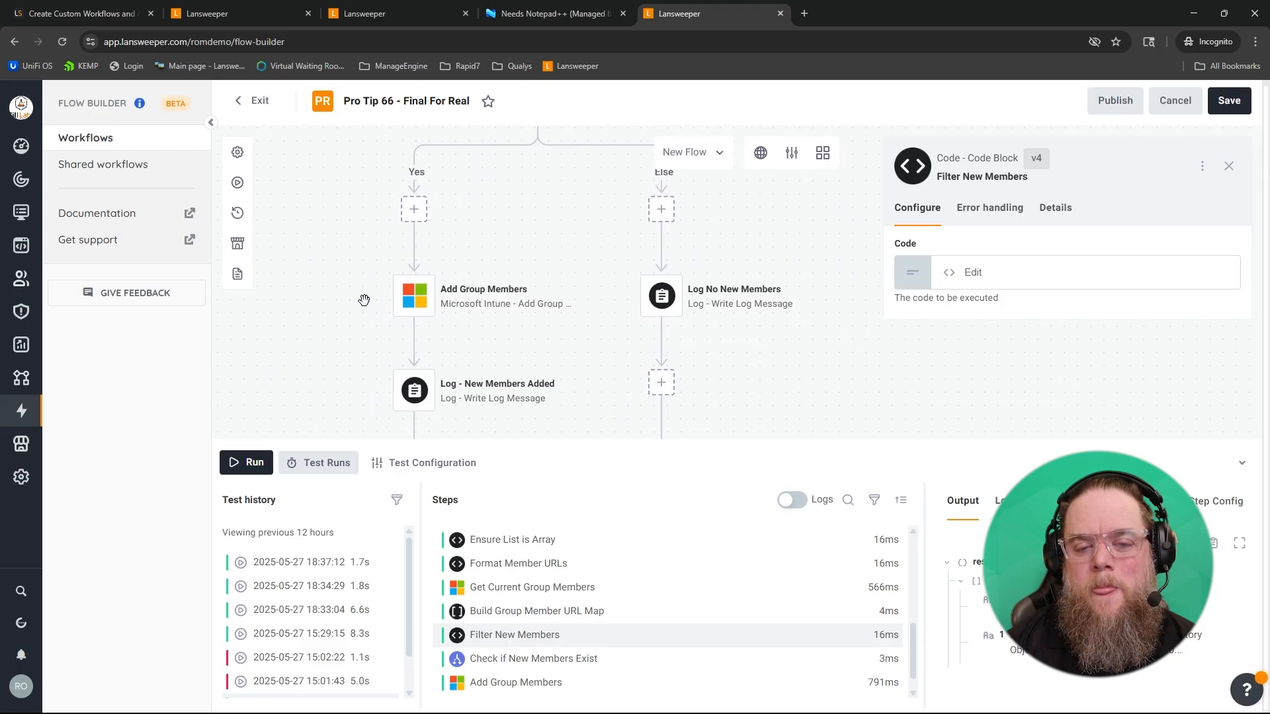
{"action": "left_click_drag", "start_coordinate": [519, 247], "coordinate": [545, 327]}
{"action": "left_click", "coordinate": [548, 196]}
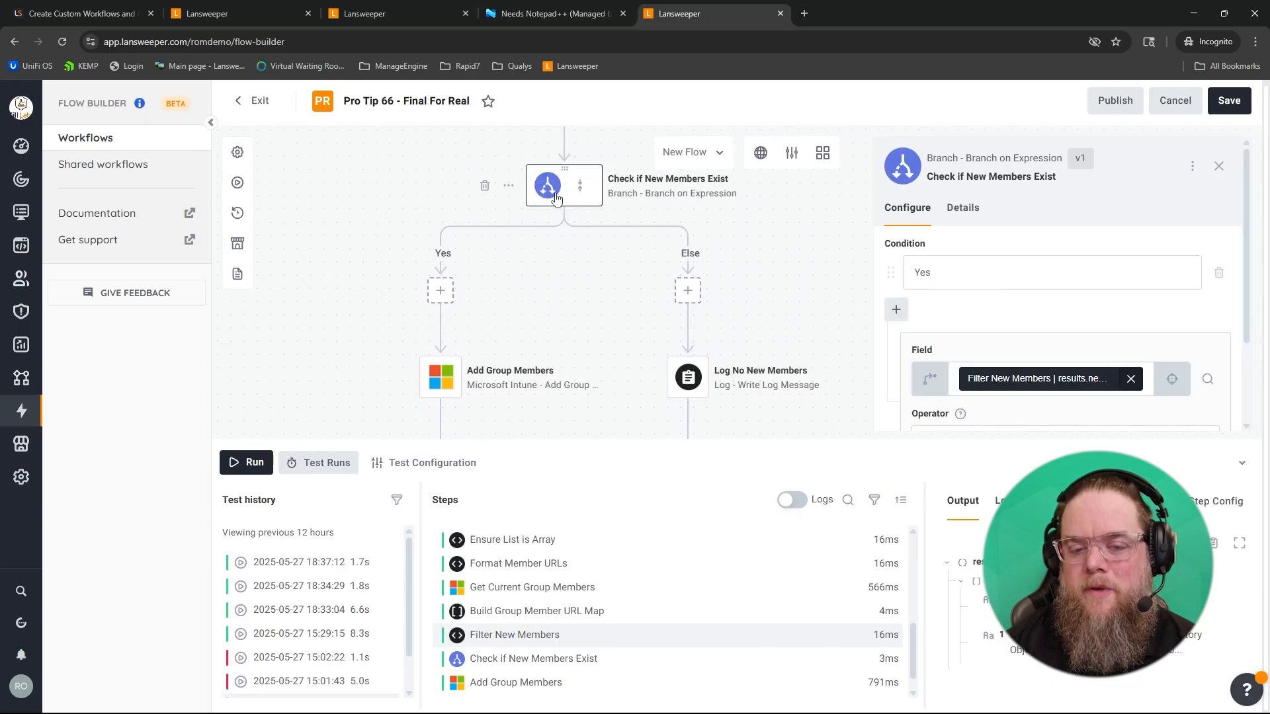
{"action": "left_click_drag", "start_coordinate": [804, 212], "coordinate": [807, 361]}
{"action": "scroll", "coordinate": [708, 277], "scroll_direction": "down", "scroll_amount": 5}
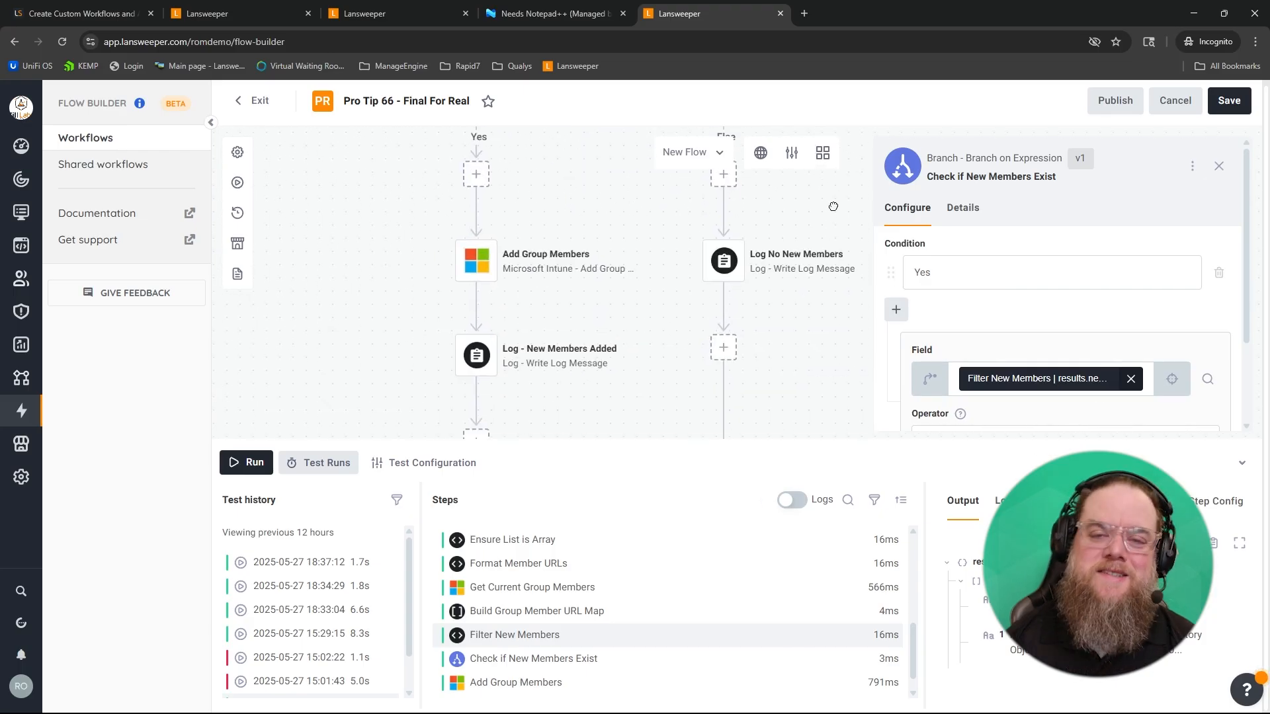
Open the Add Group Members configuration, highlight its Group Id, show the step's test output, and examine the Member Ids reference
{"action": "left_click", "coordinate": [480, 262]}
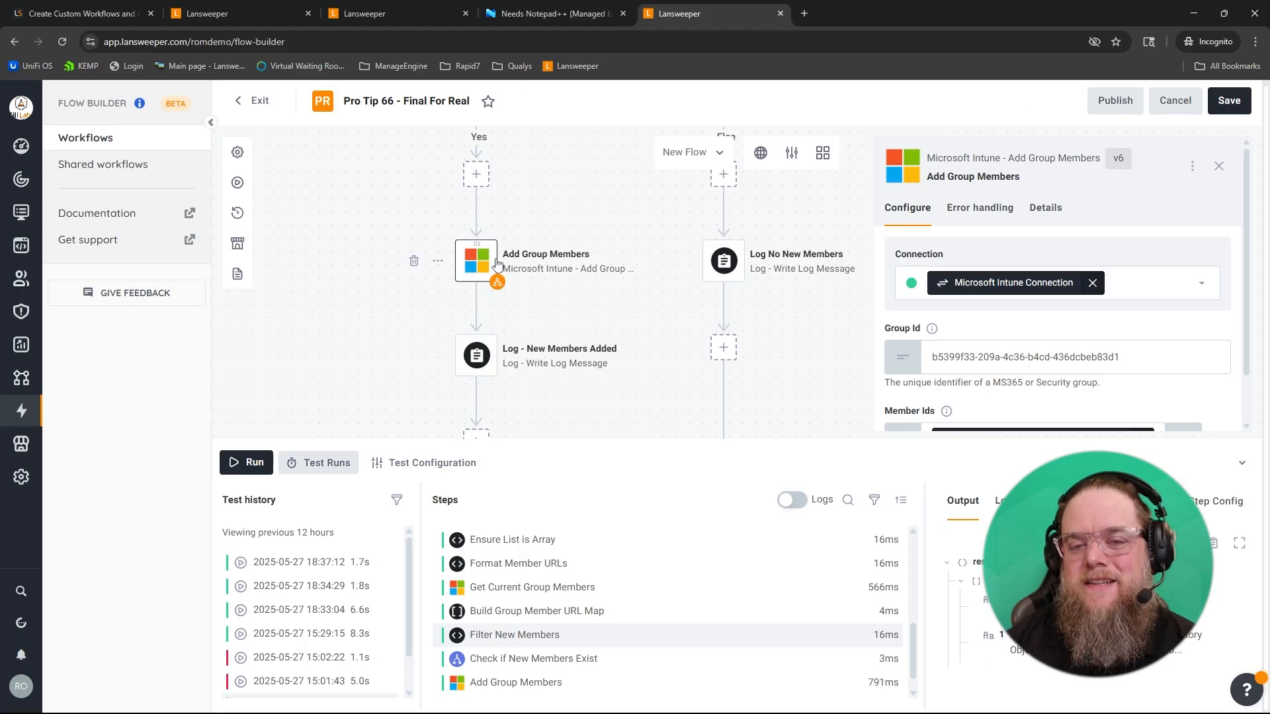
{"action": "triple_click", "coordinate": [1009, 360]}
{"action": "left_click", "coordinate": [616, 213]}
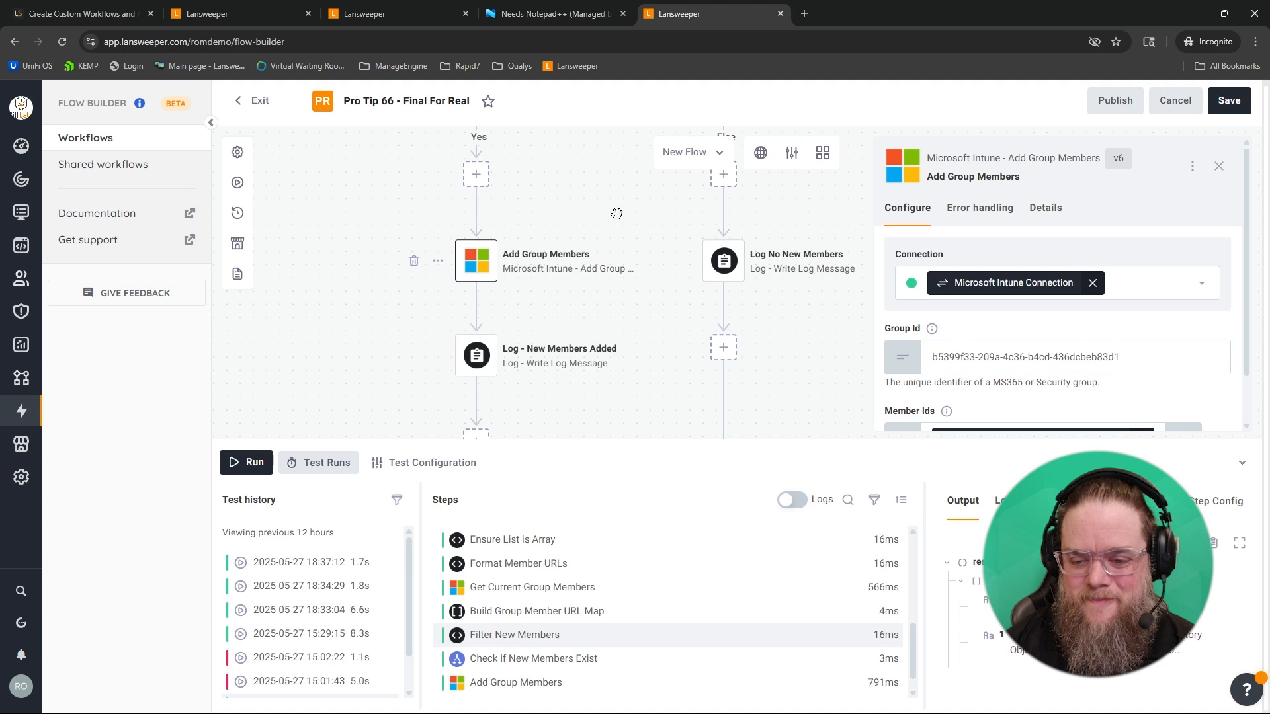
{"action": "scroll", "coordinate": [582, 636], "scroll_direction": "down", "scroll_amount": 1}
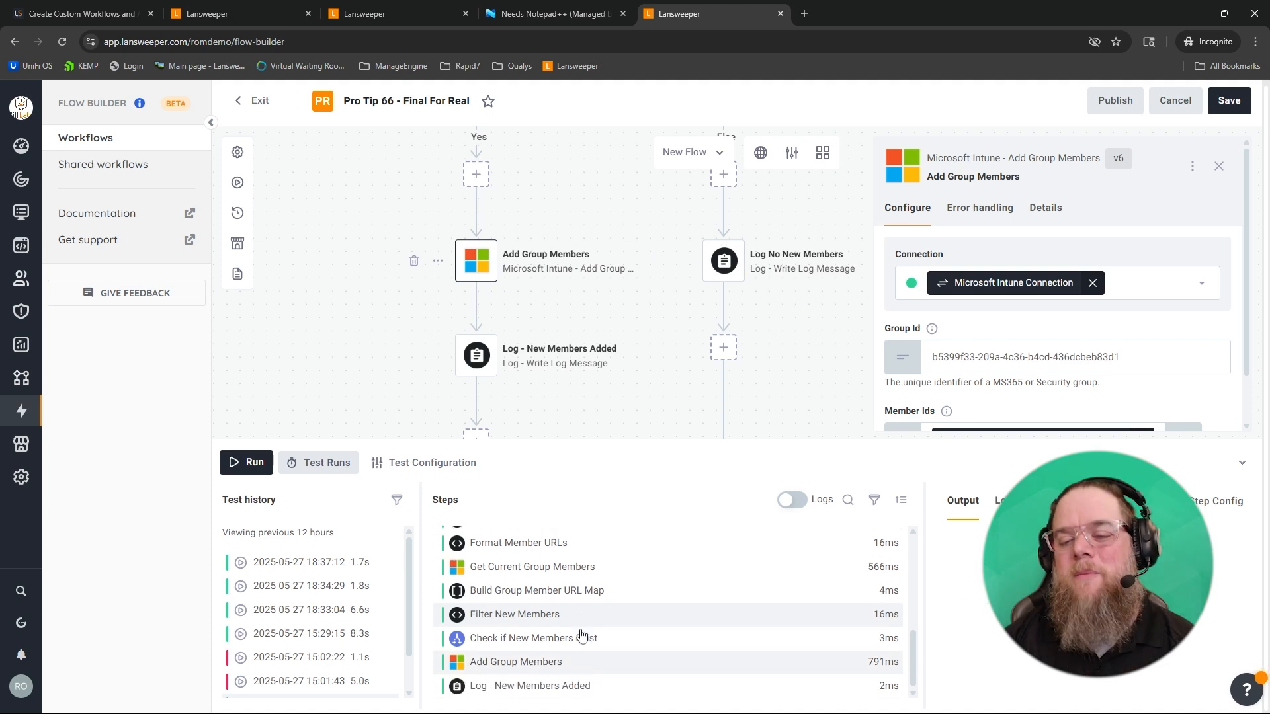
{"action": "scroll", "coordinate": [920, 404], "scroll_direction": "down", "scroll_amount": 1}
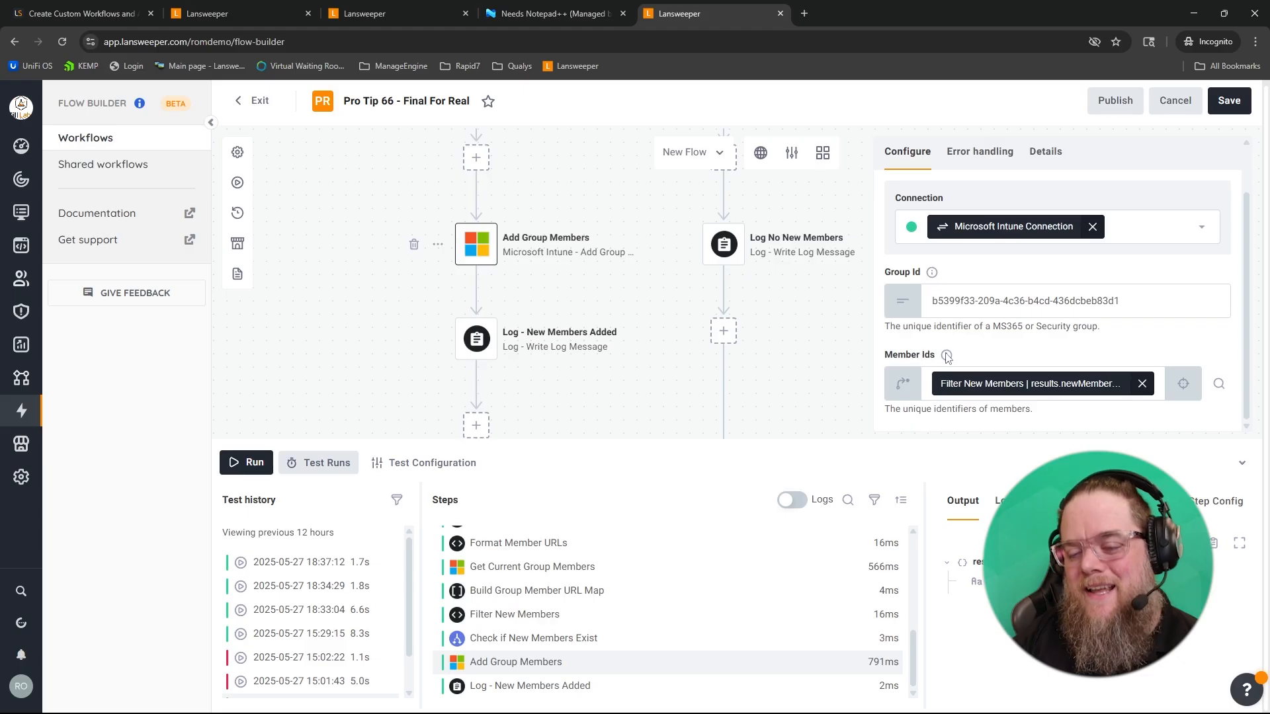
{"action": "mouse_move", "coordinate": [946, 356]}
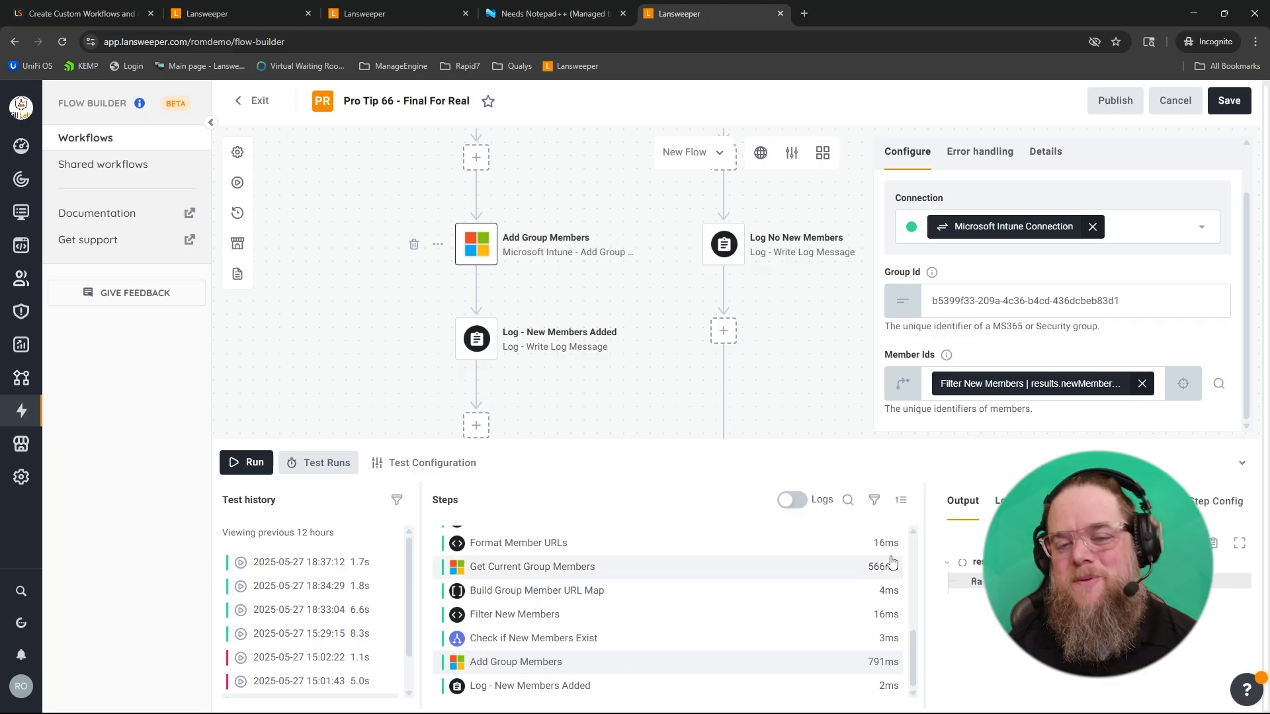
Show the Log - New Members Added test output and open the Needs Notepad++ group's members list in Intune
{"action": "left_click", "coordinate": [577, 685]}
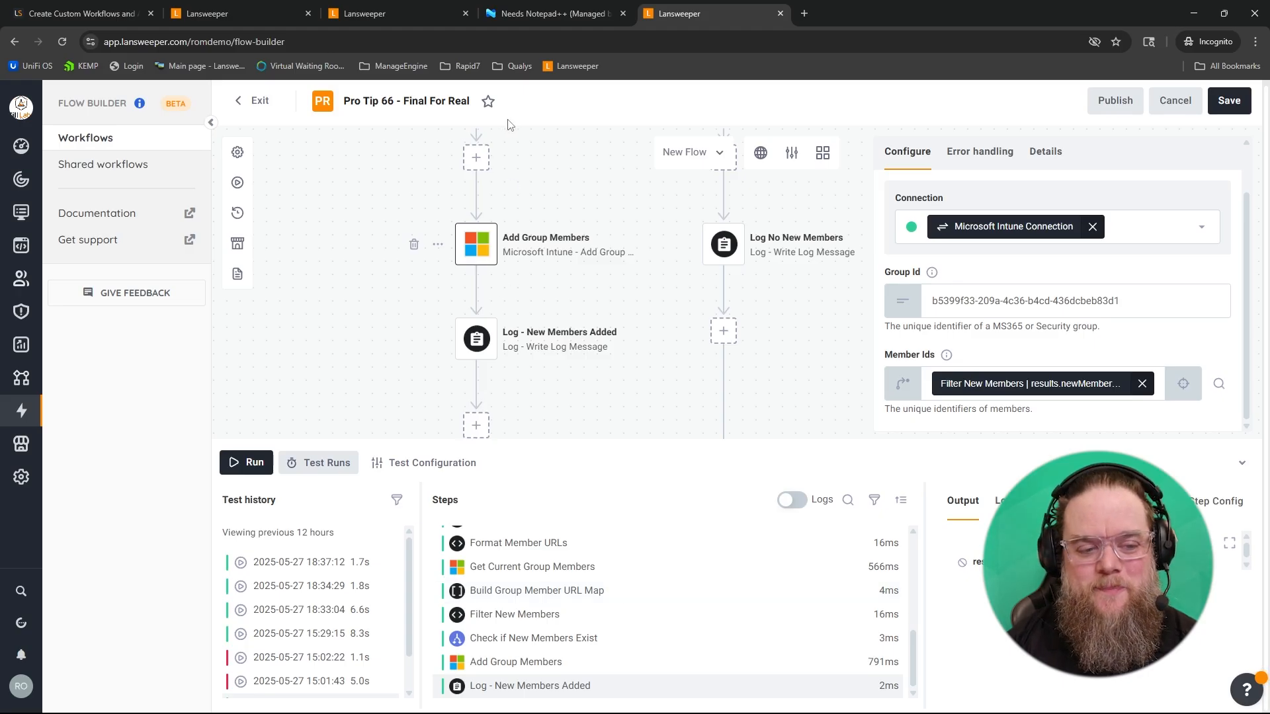
{"action": "left_click", "coordinate": [518, 16]}
{"action": "left_click", "coordinate": [233, 291]}
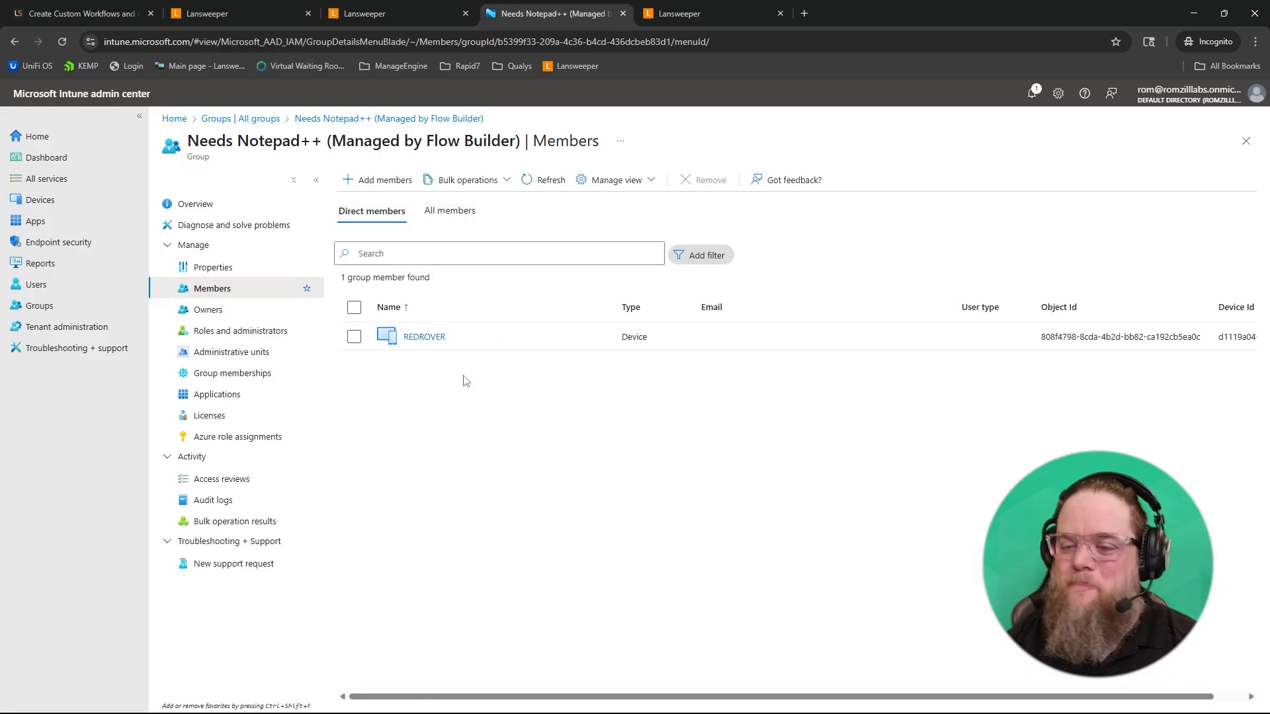
Return to the Flow Builder workflow, run a test of it, and review the executed steps
{"action": "left_click", "coordinate": [654, 14]}
{"action": "scroll", "coordinate": [661, 278], "scroll_direction": "up", "scroll_amount": 1}
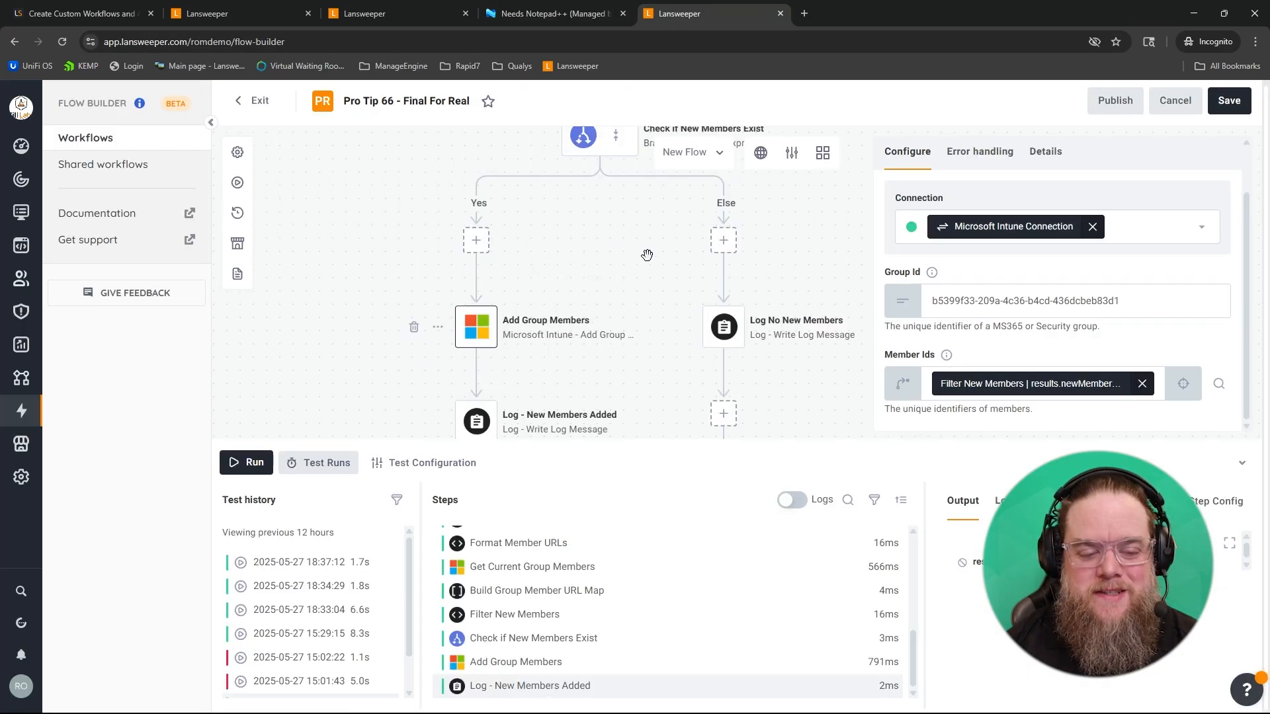
{"action": "scroll", "coordinate": [662, 243], "scroll_direction": "up", "scroll_amount": 1}
{"action": "scroll", "coordinate": [661, 243], "scroll_direction": "down", "scroll_amount": 1}
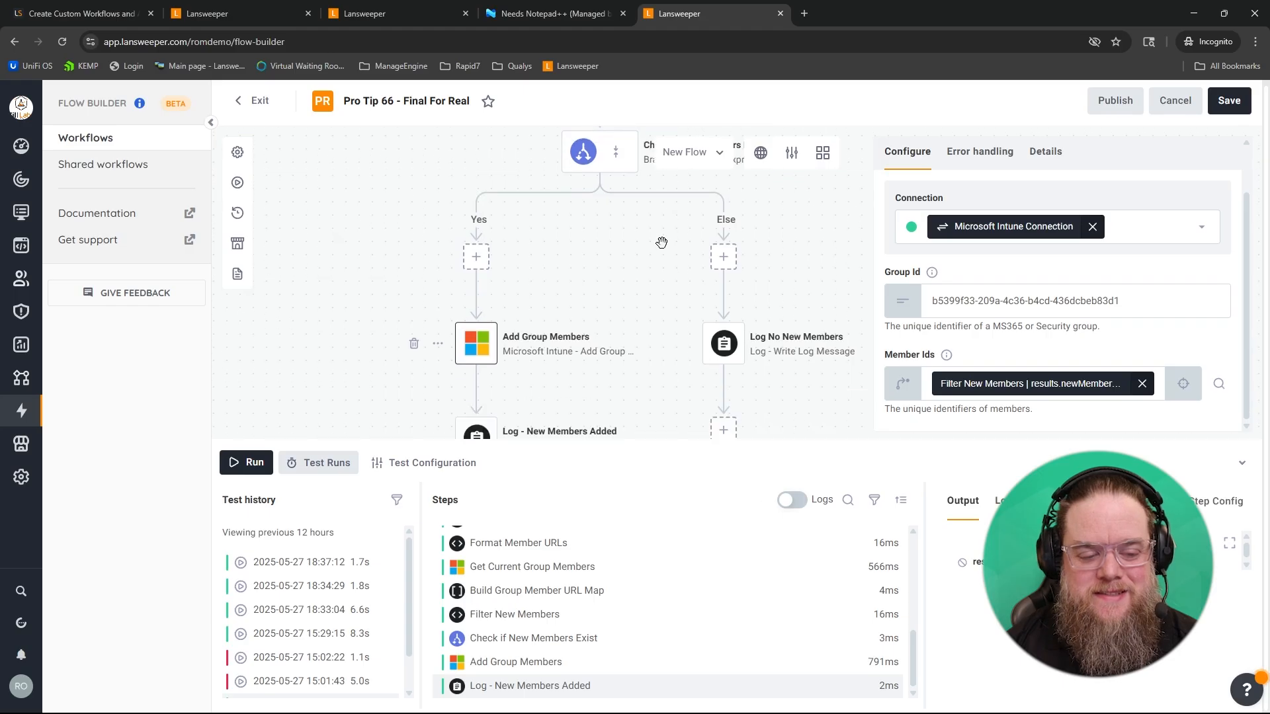
{"action": "left_click", "coordinate": [248, 466]}
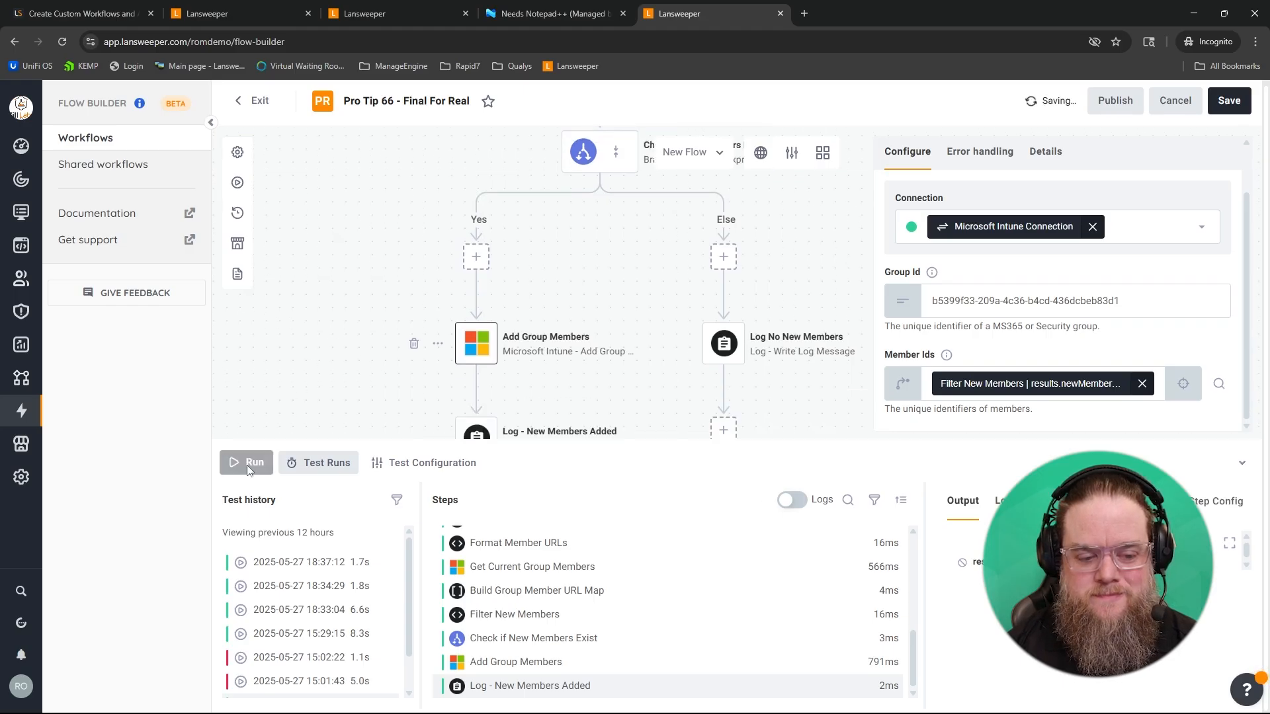
{"action": "scroll", "coordinate": [572, 605], "scroll_direction": "down", "scroll_amount": 1}
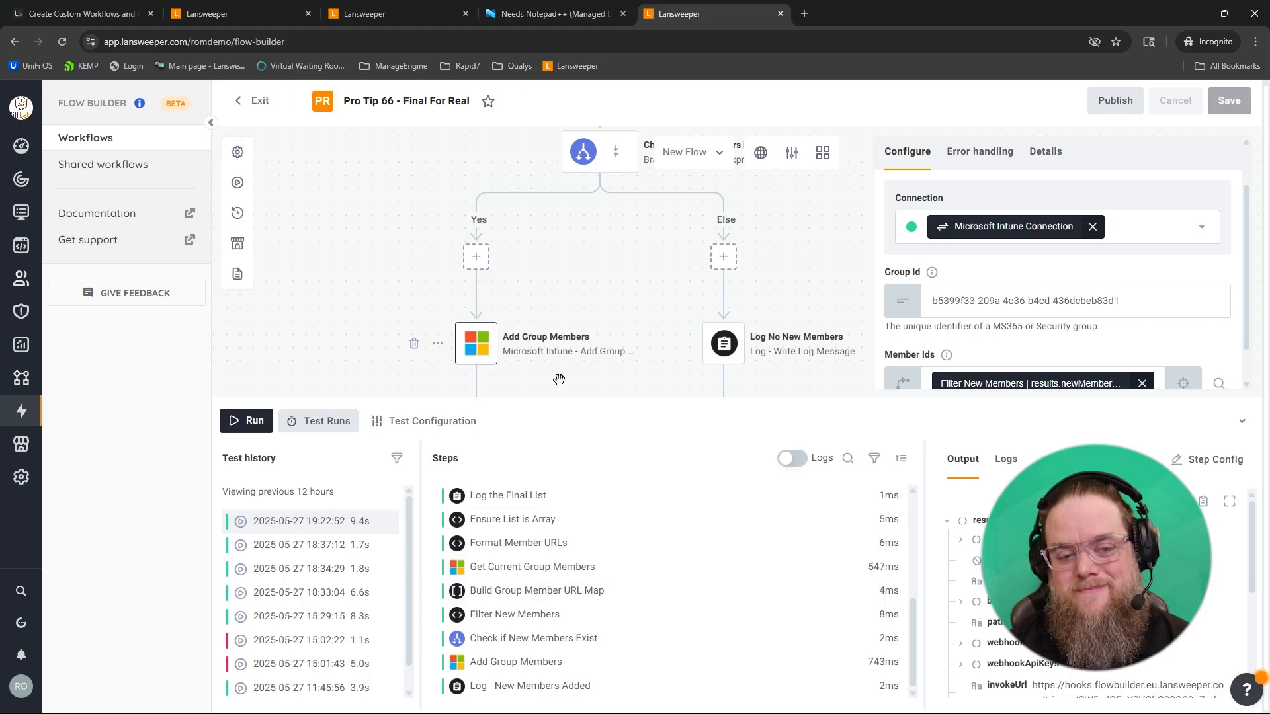
Refresh the Needs Notepad++ group's members list in Intune and compare it with the Intune Endpoints Missing Notepad++ report
{"action": "left_click", "coordinate": [552, 18]}
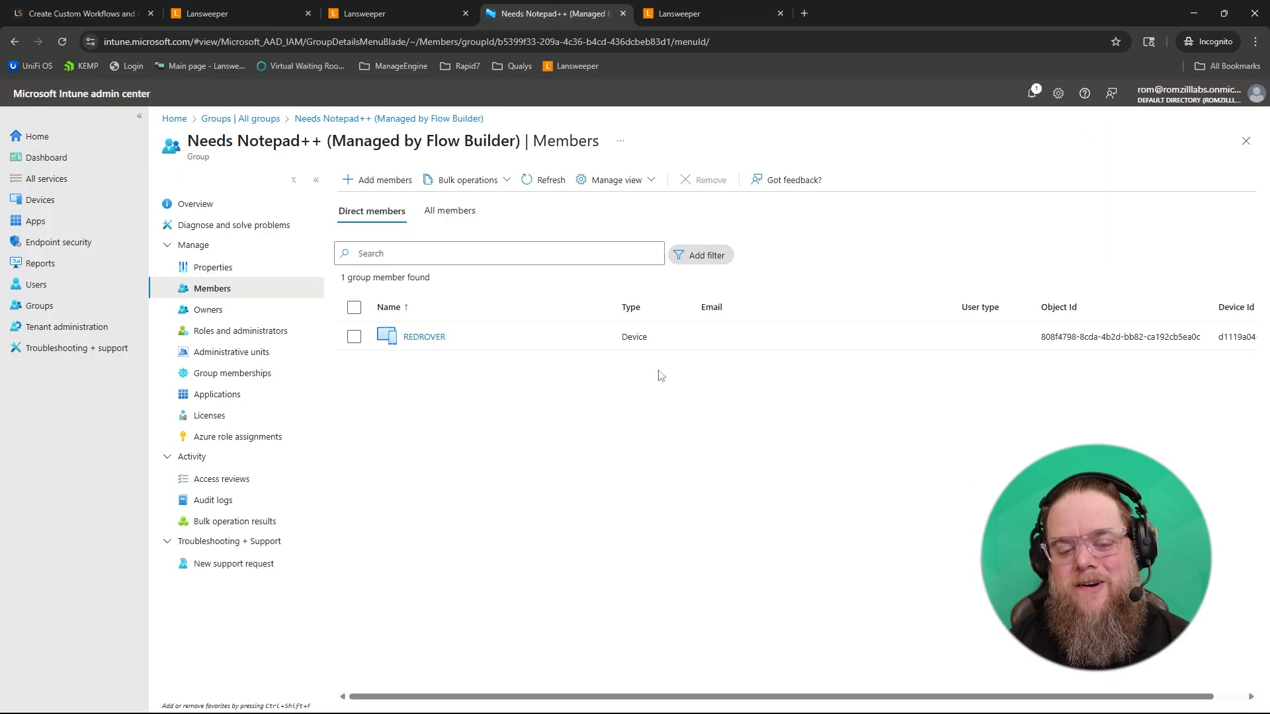
{"action": "left_click", "coordinate": [550, 189]}
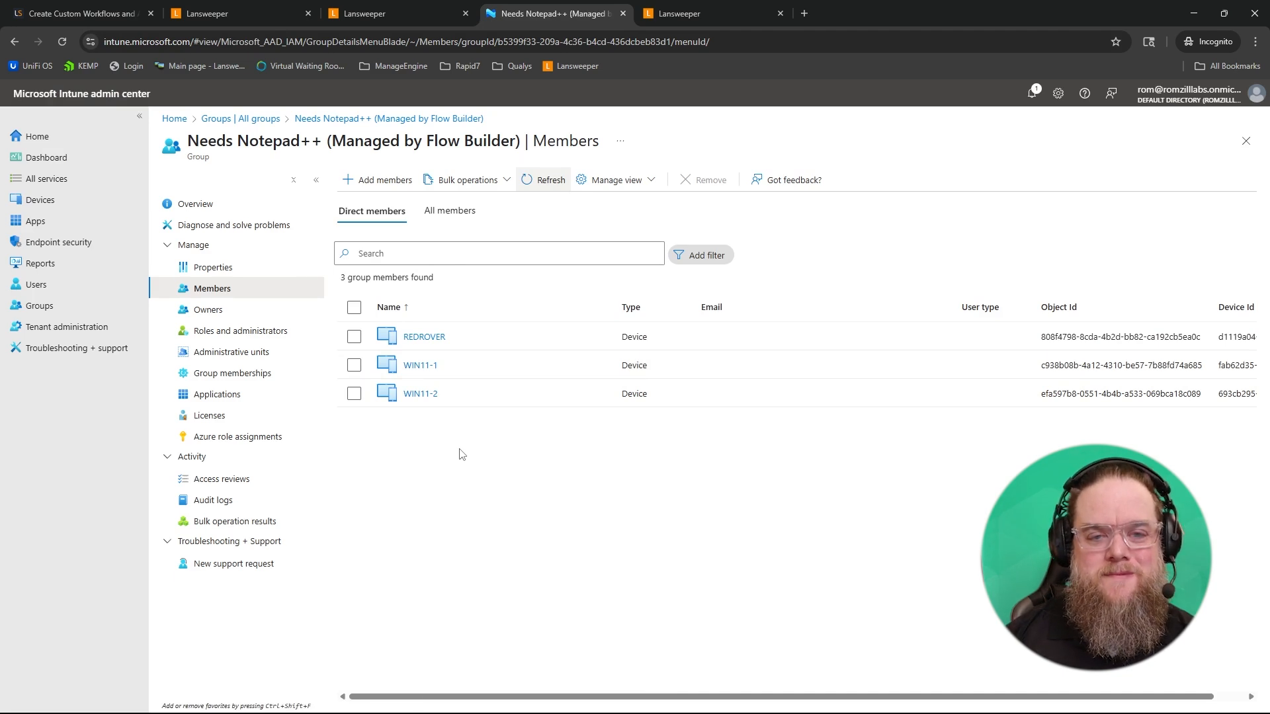
{"action": "left_click", "coordinate": [436, 10]}
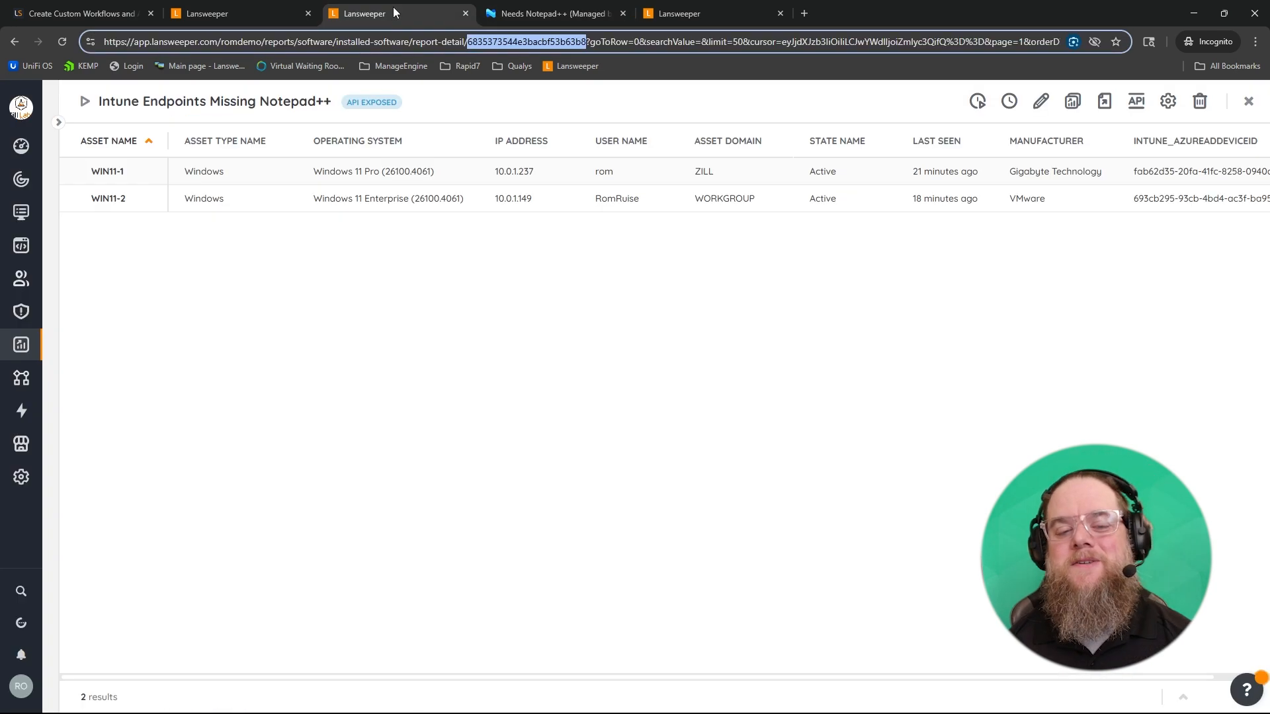
{"action": "left_click", "coordinate": [546, 13]}
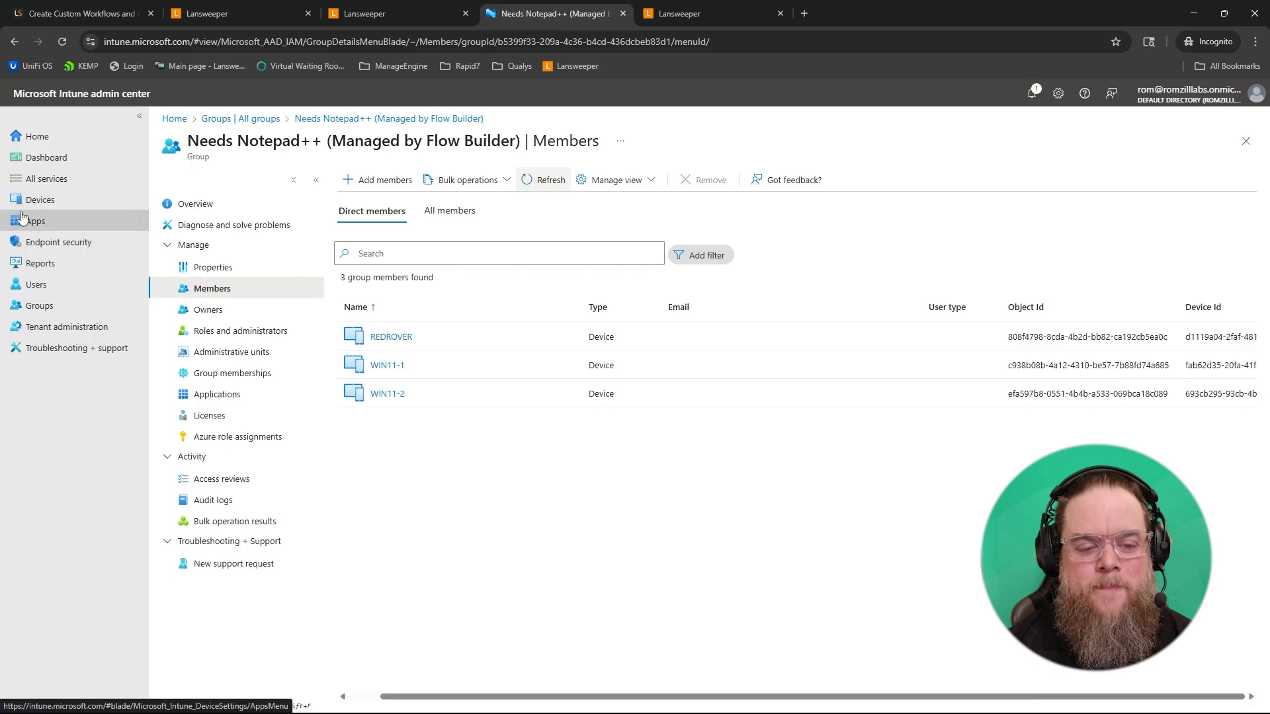
Open the properties of the Notepad++ app from Intune's list of Windows apps
{"action": "left_click", "coordinate": [79, 221]}
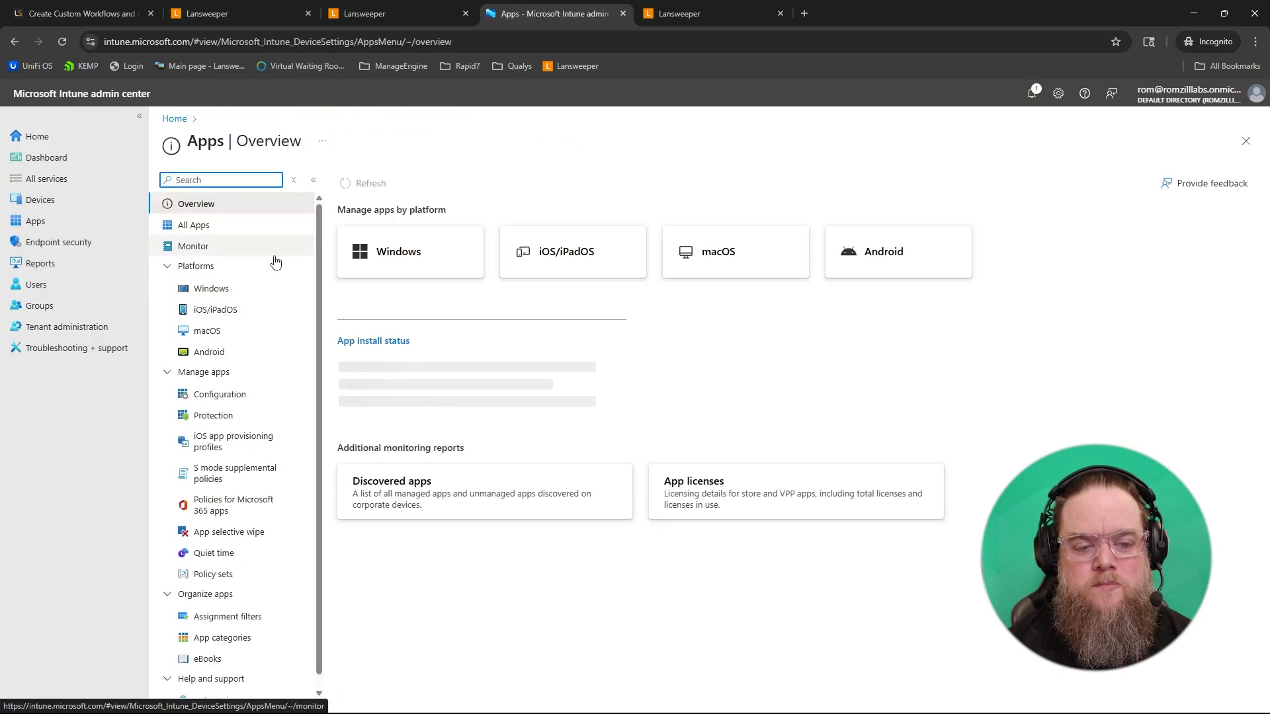
{"action": "left_click", "coordinate": [386, 261]}
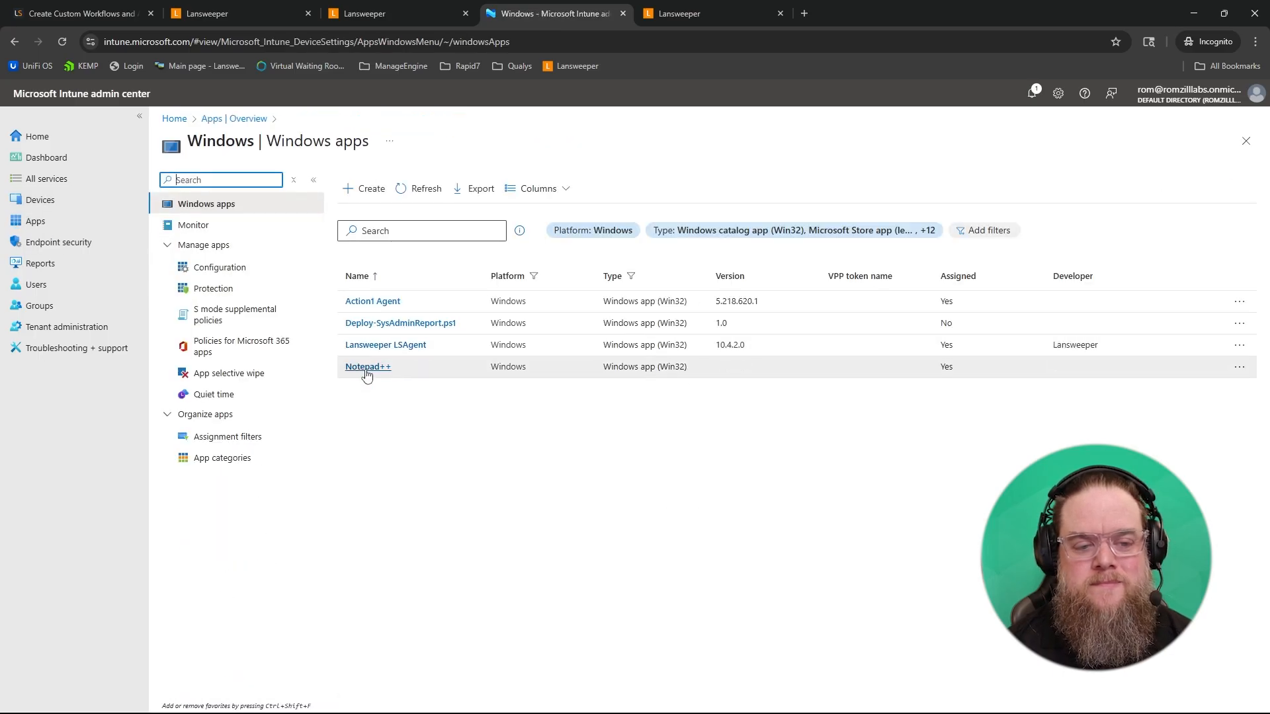
{"action": "left_click", "coordinate": [367, 369]}
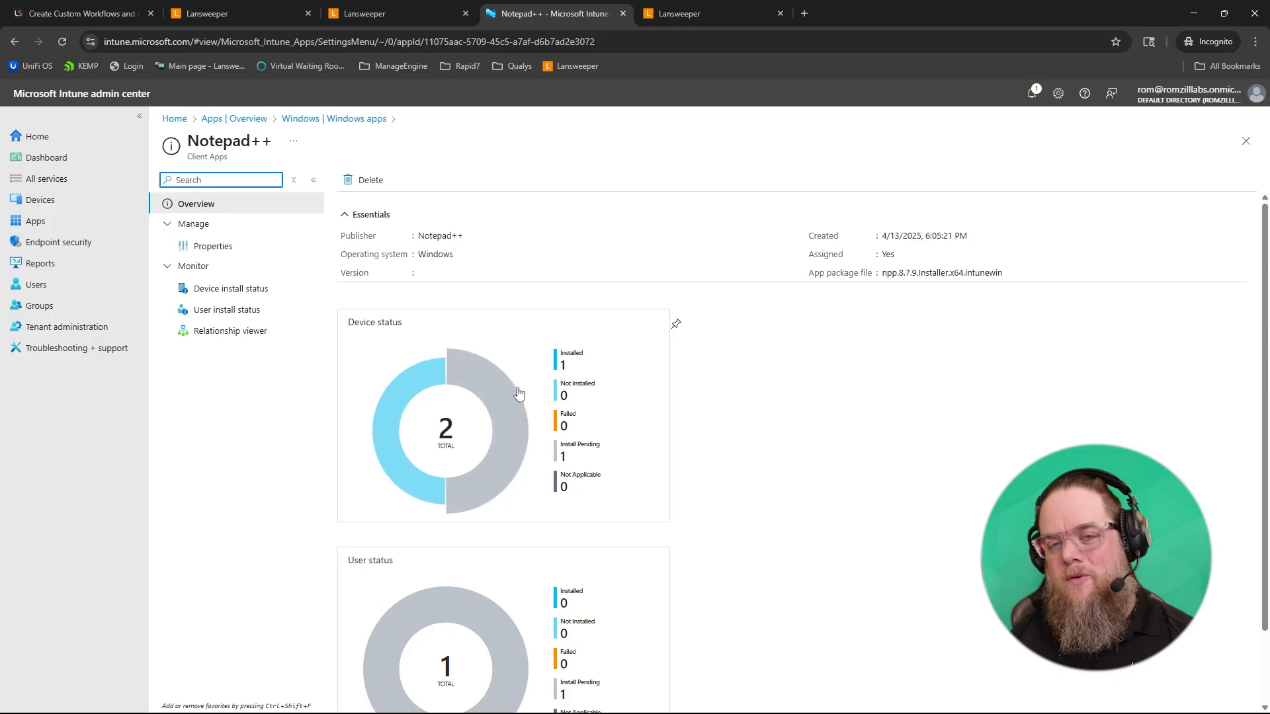
{"action": "left_click", "coordinate": [201, 252]}
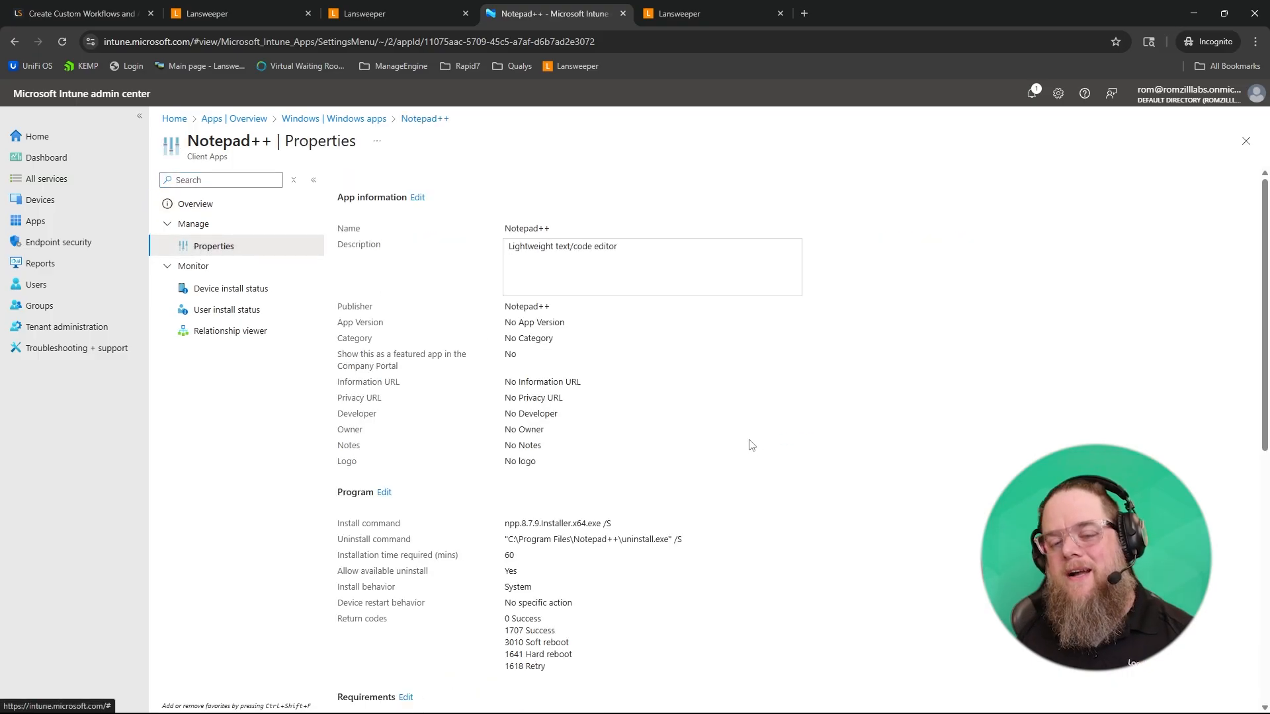
Review the Notepad++ app's install command and highlight the group under its Required assignments
{"action": "scroll", "coordinate": [745, 432], "scroll_direction": "down", "scroll_amount": 1}
{"action": "scroll", "coordinate": [744, 432], "scroll_direction": "down", "scroll_amount": 3}
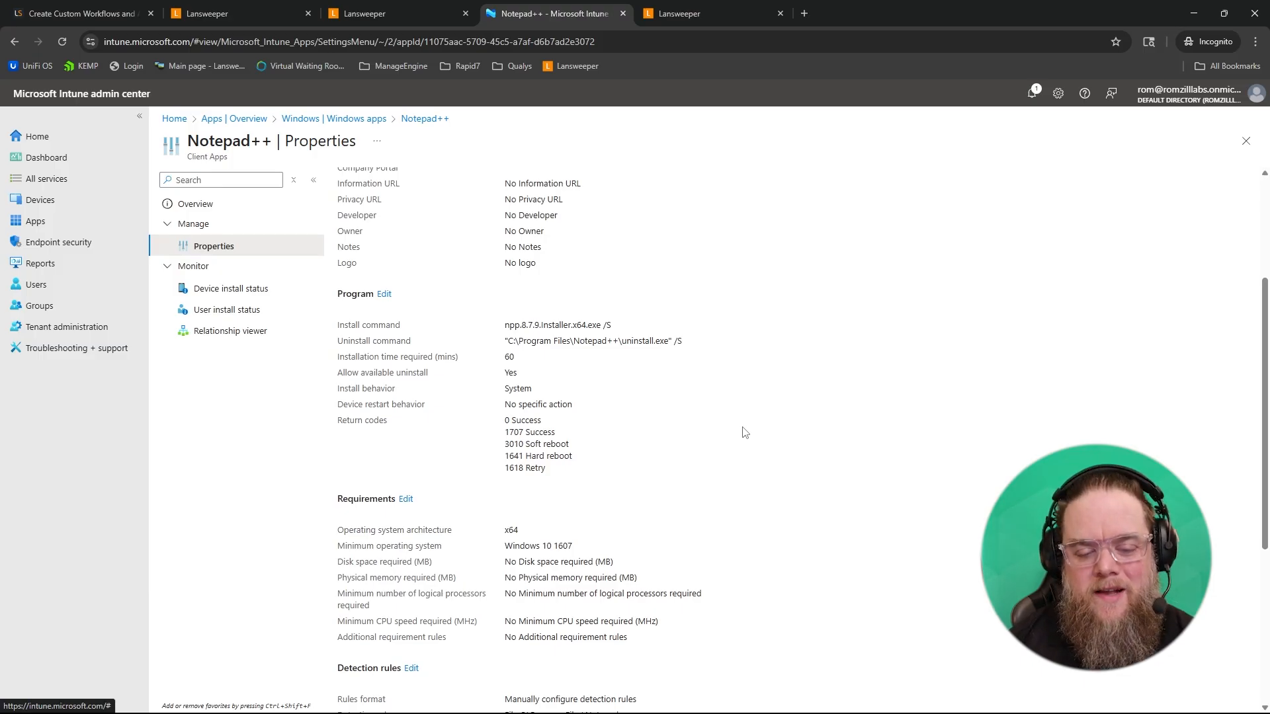
{"action": "double_click", "coordinate": [563, 324]}
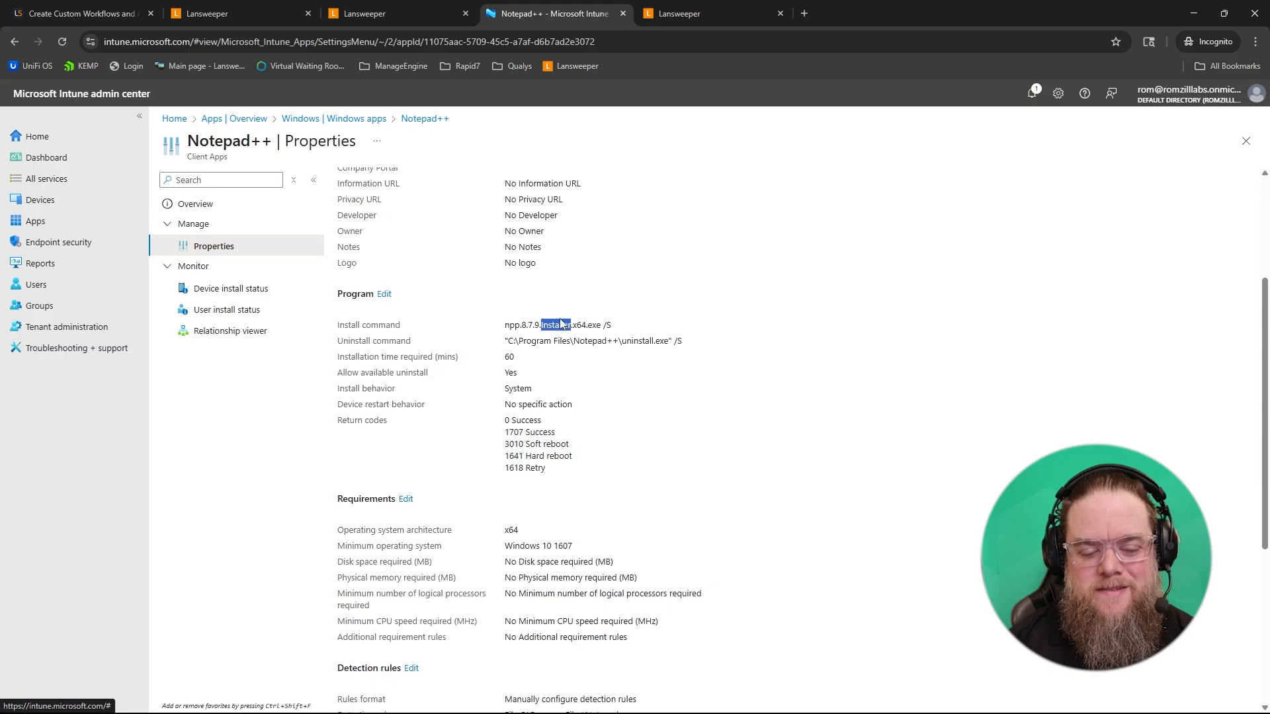
{"action": "left_click", "coordinate": [567, 337]}
{"action": "scroll", "coordinate": [713, 423], "scroll_direction": "down", "scroll_amount": 5}
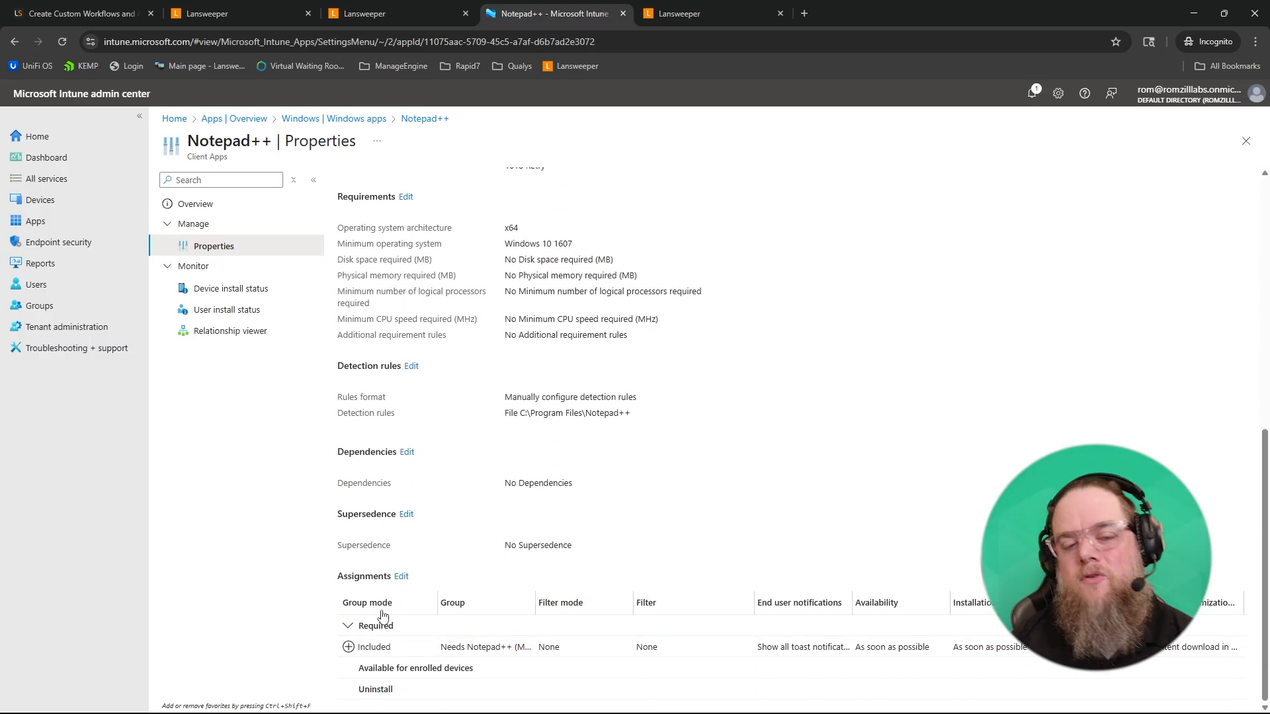
{"action": "triple_click", "coordinate": [462, 646]}
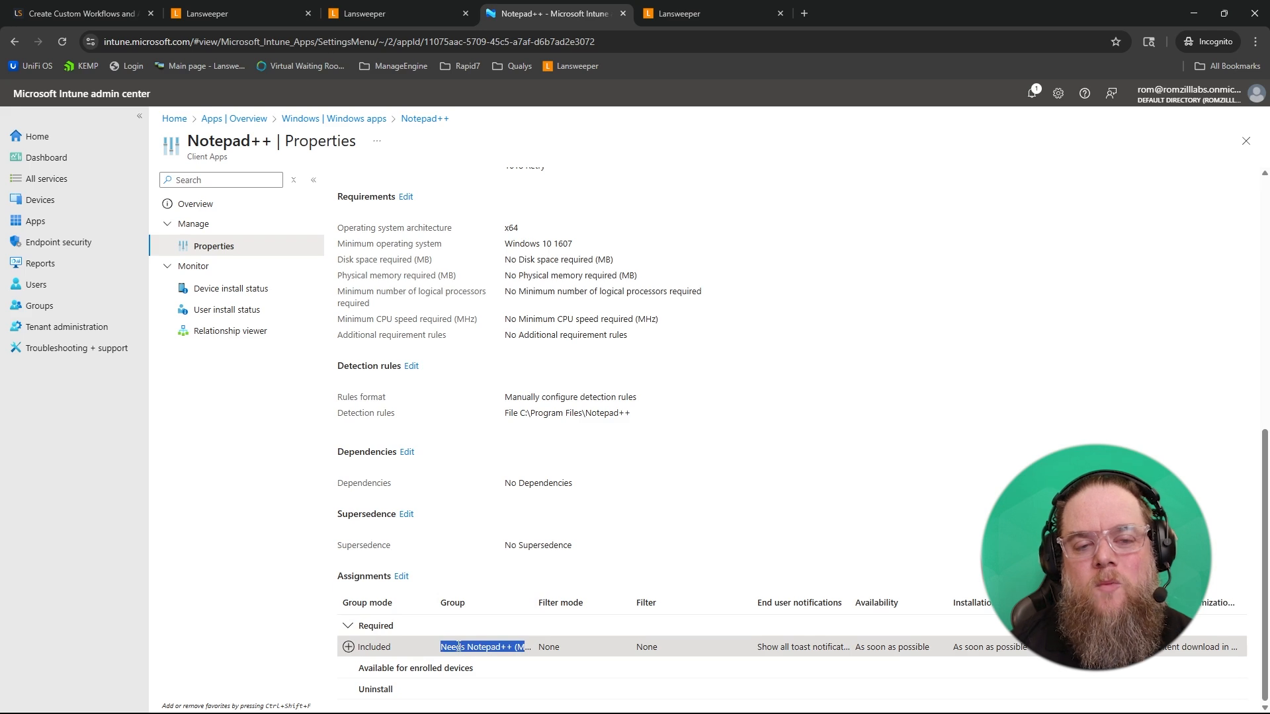
{"action": "scroll", "coordinate": [470, 551], "scroll_direction": "up", "scroll_amount": 8}
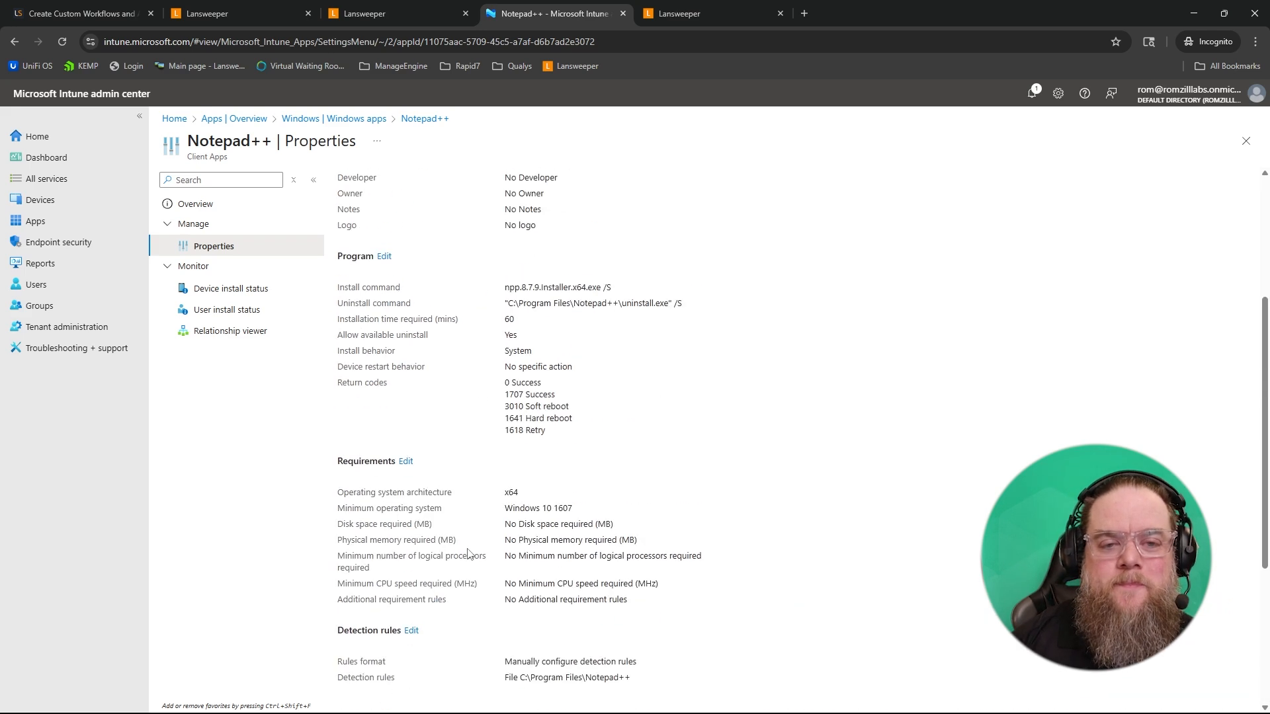